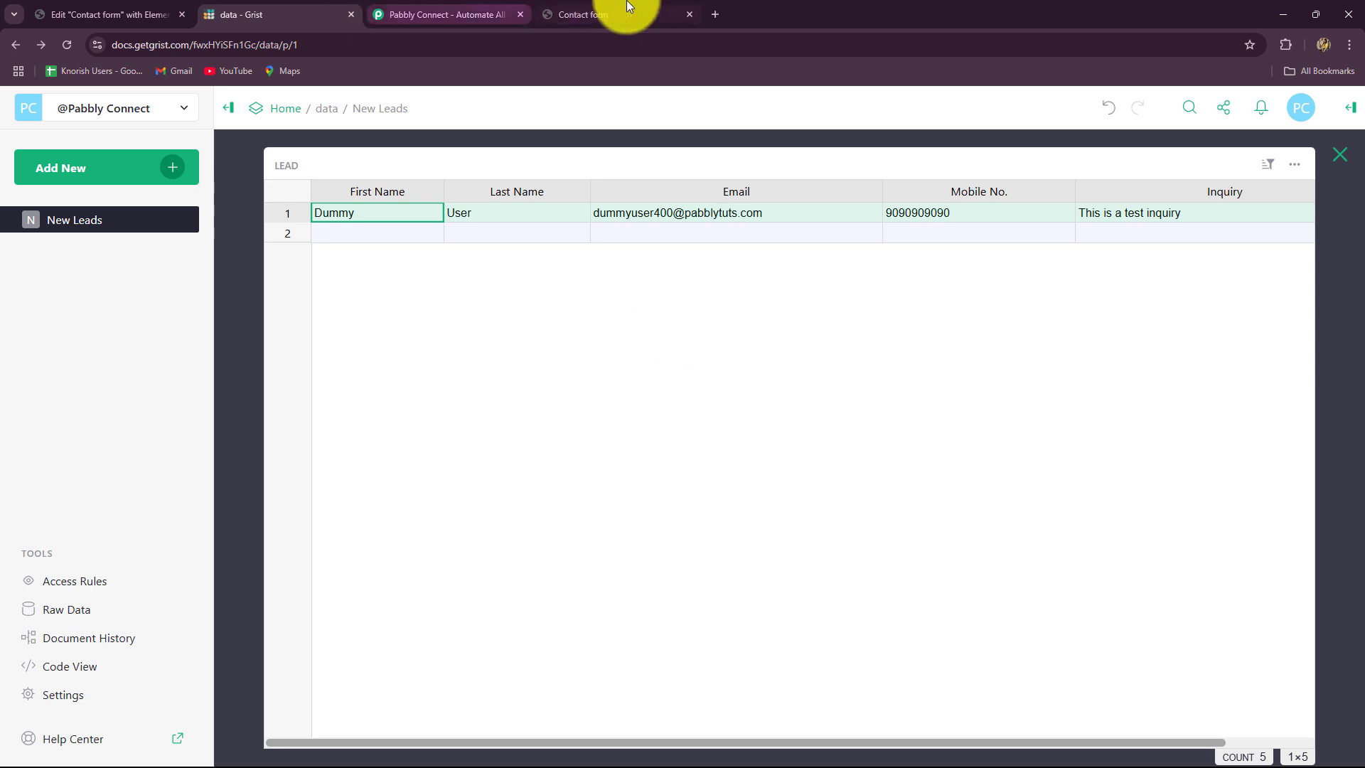
- Compare the Grist Lead table's columns with the contact form's fields, ending on the form page
click(625, 13)
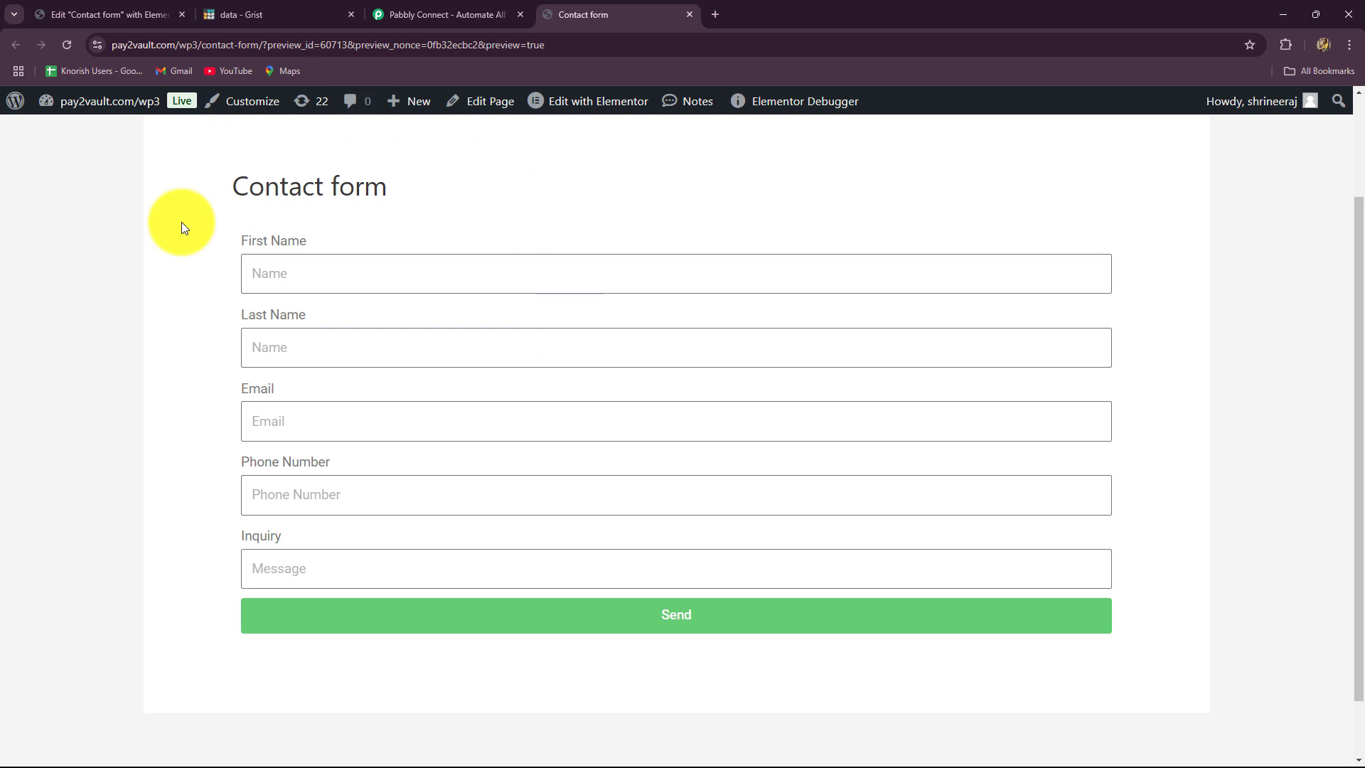
click(232, 14)
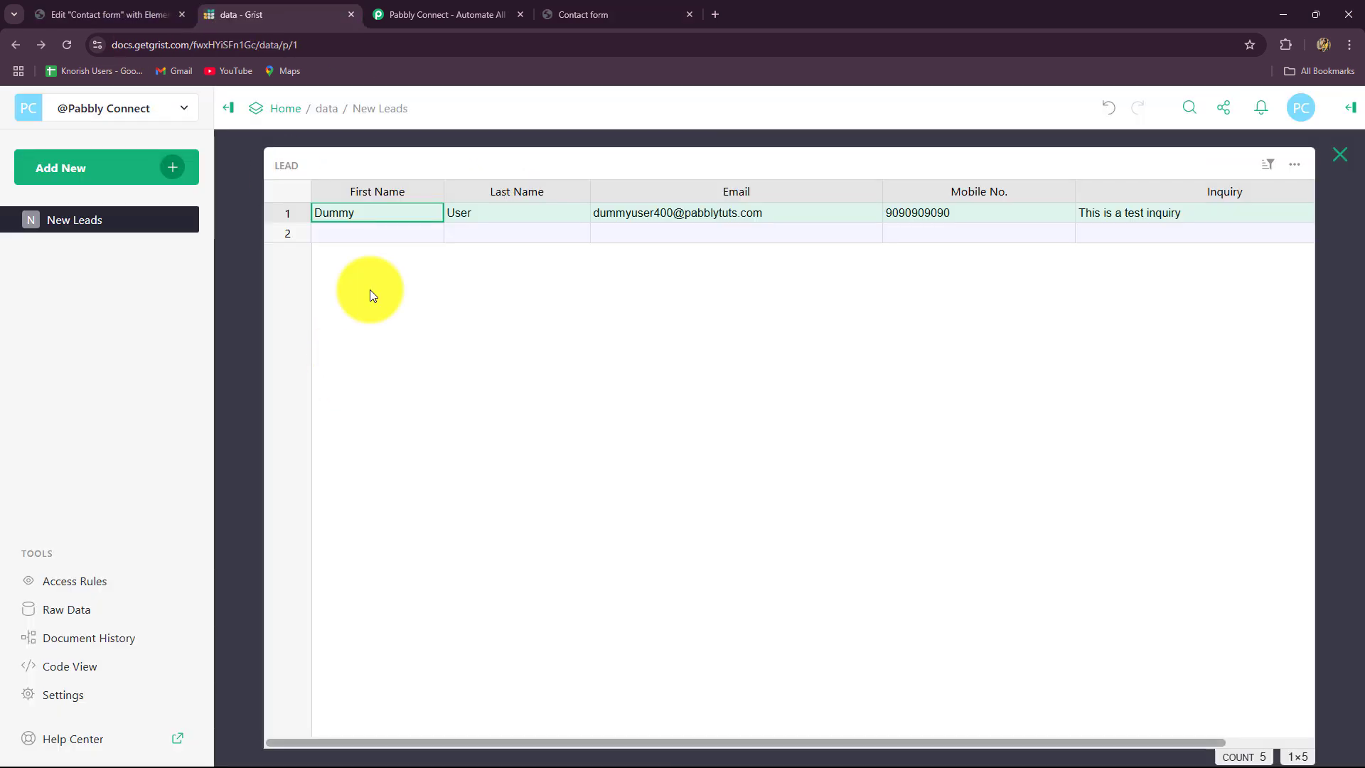
click(588, 9)
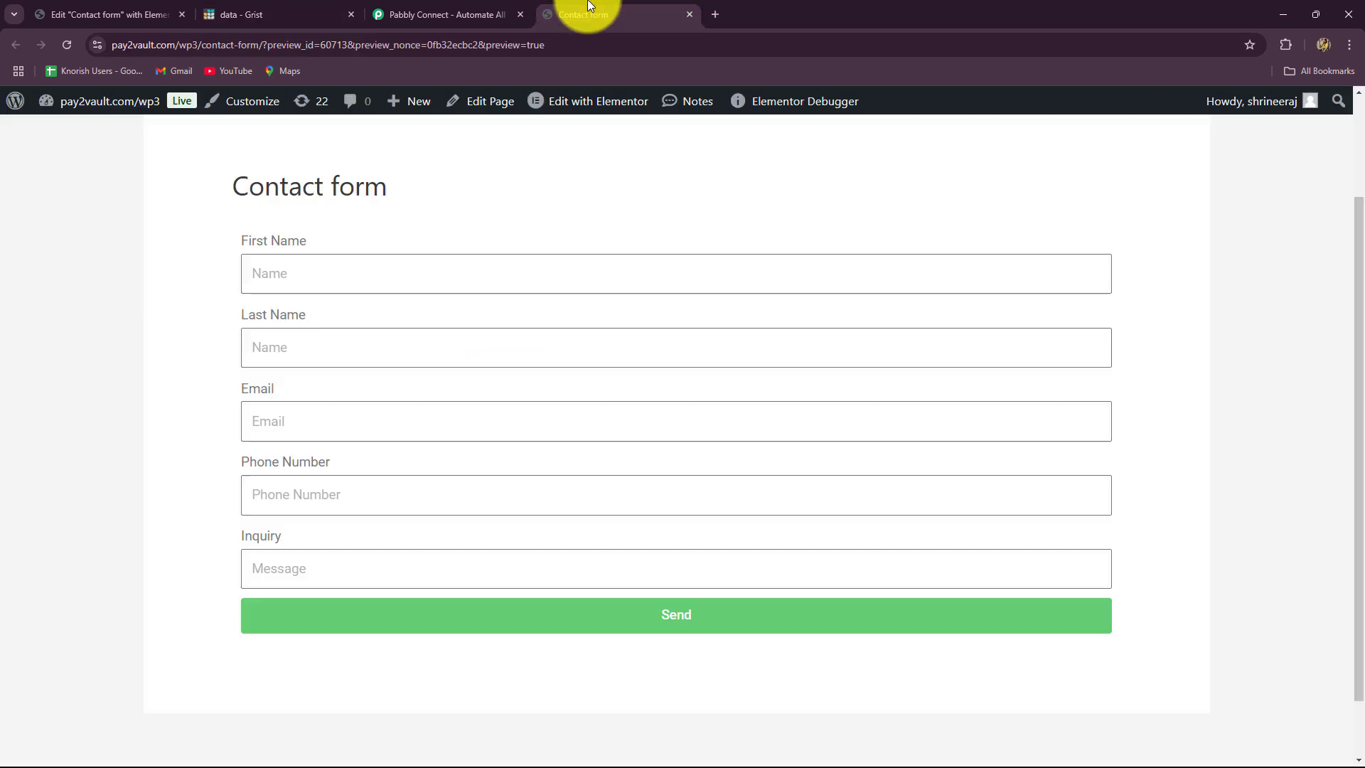
click(281, 17)
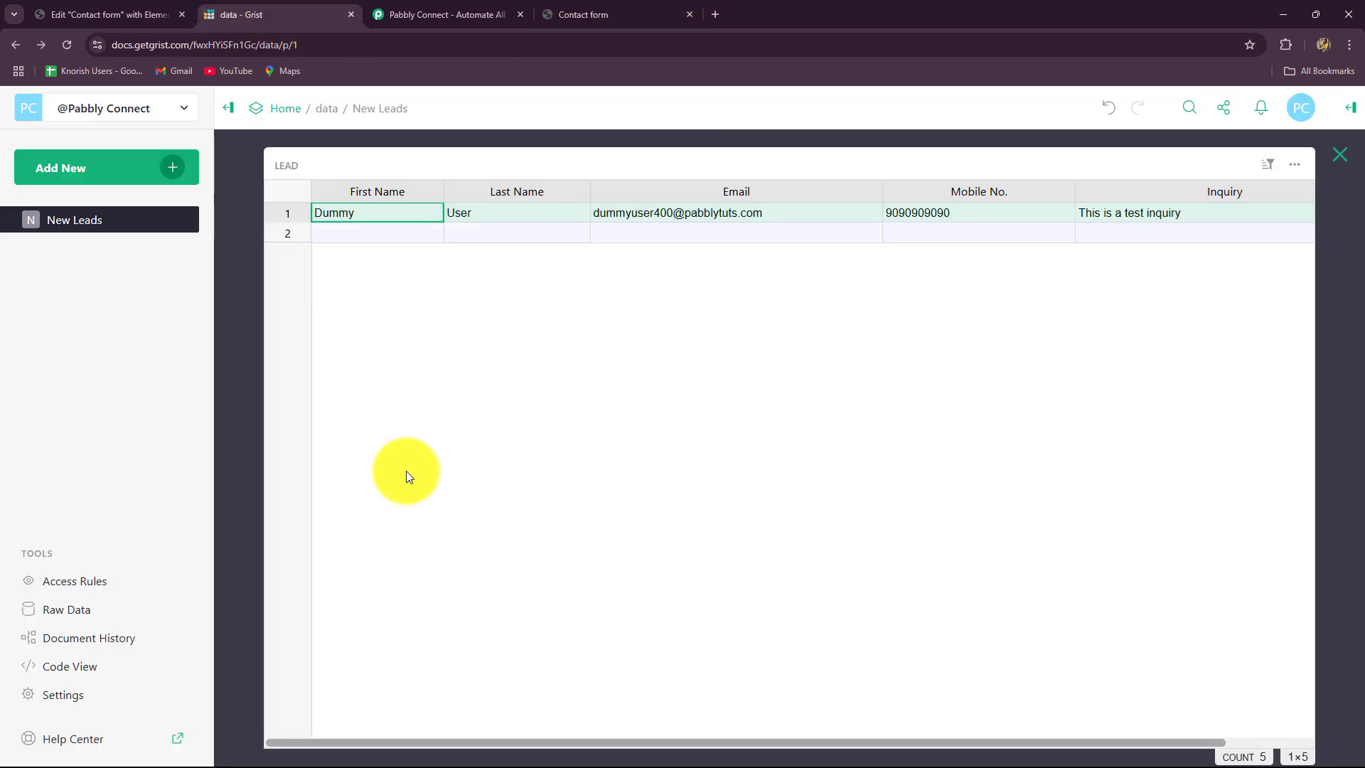
click(586, 21)
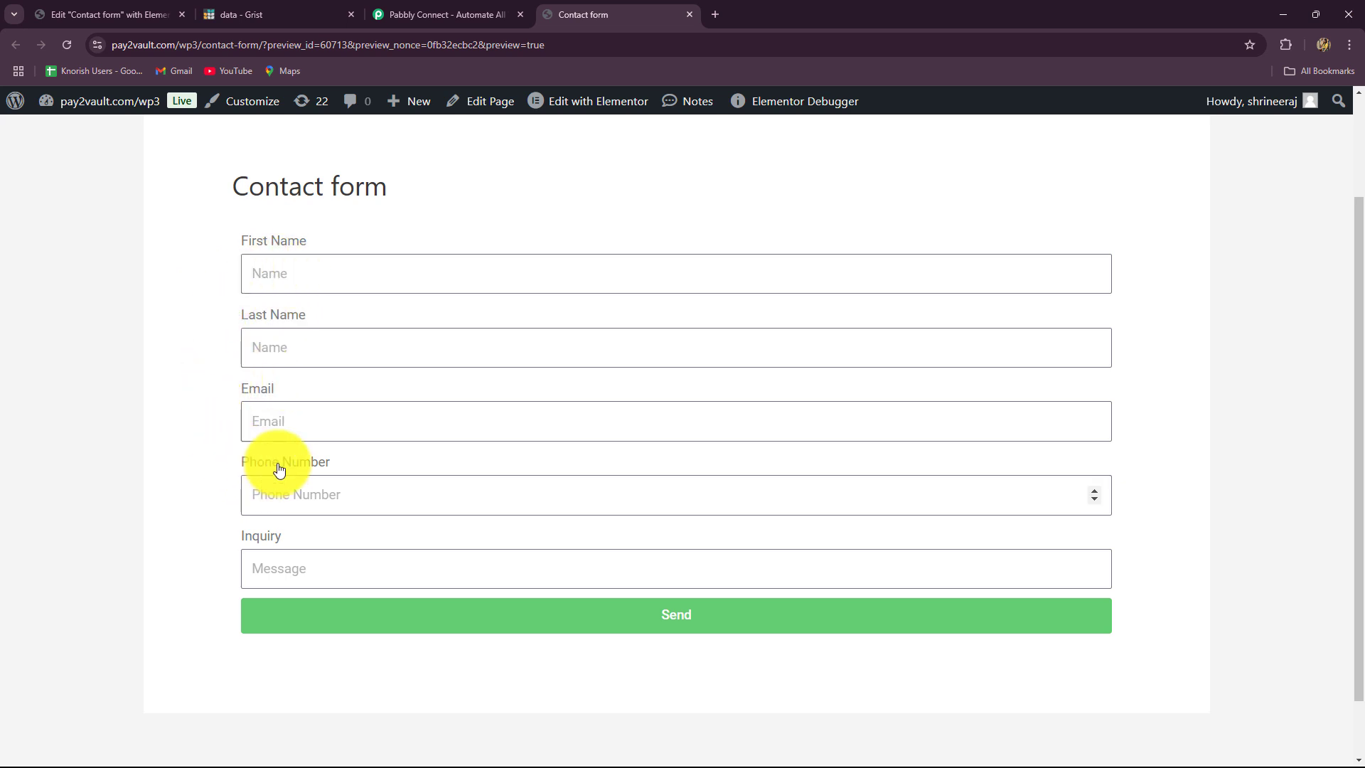
click(297, 24)
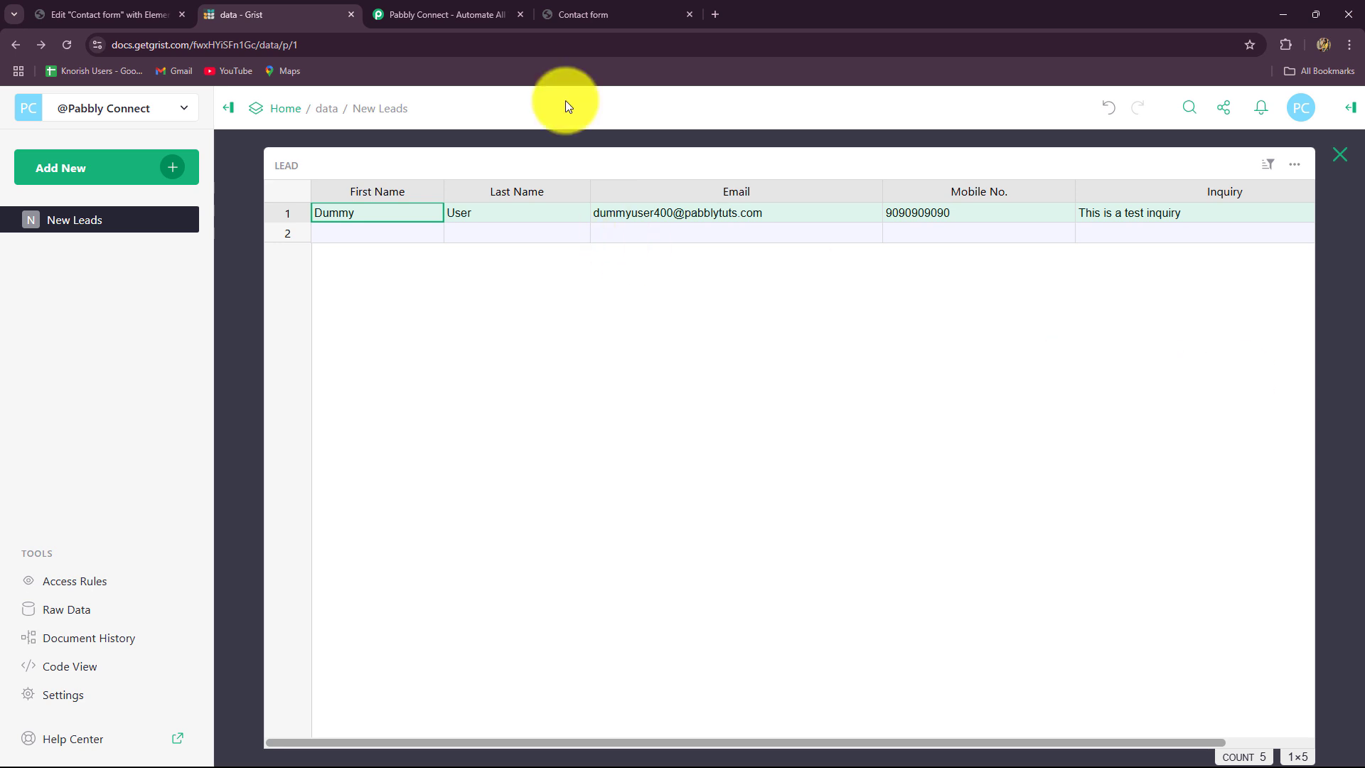
click(590, 14)
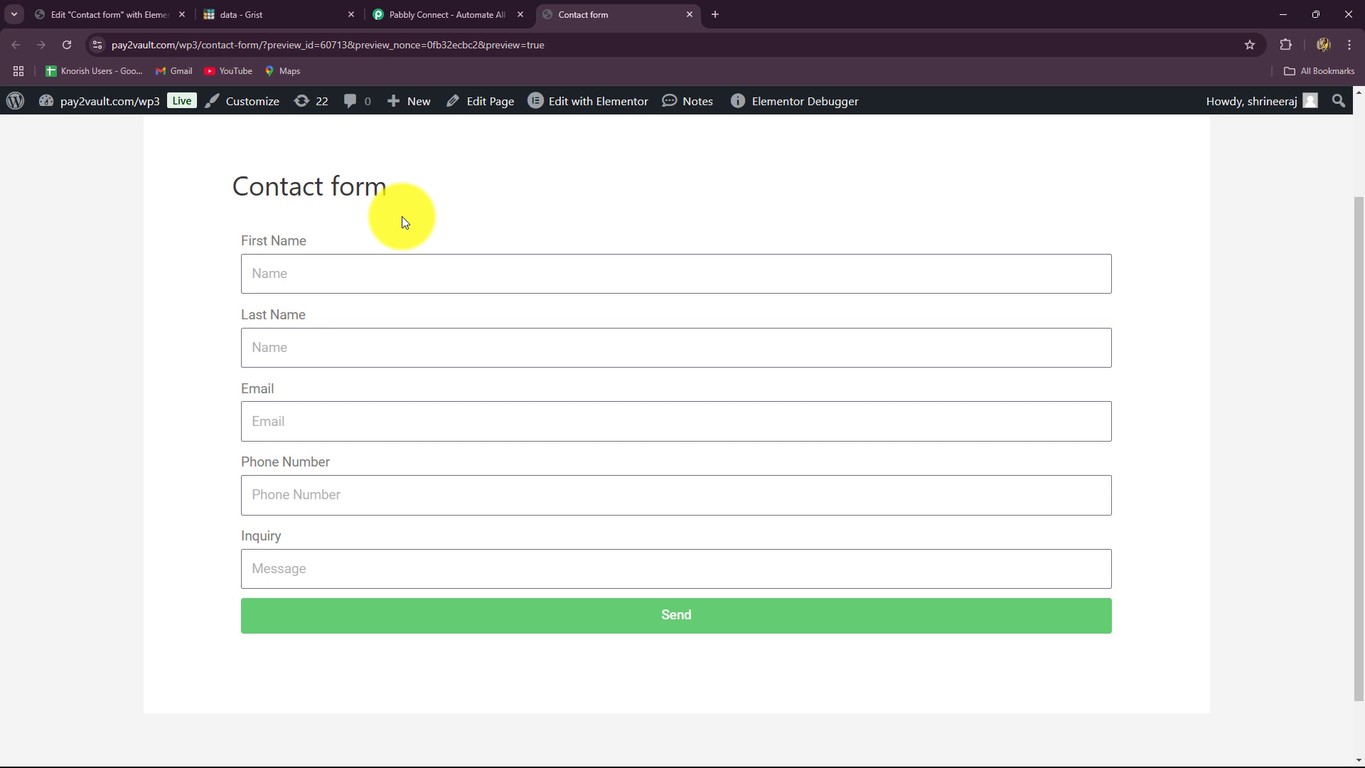
click(275, 16)
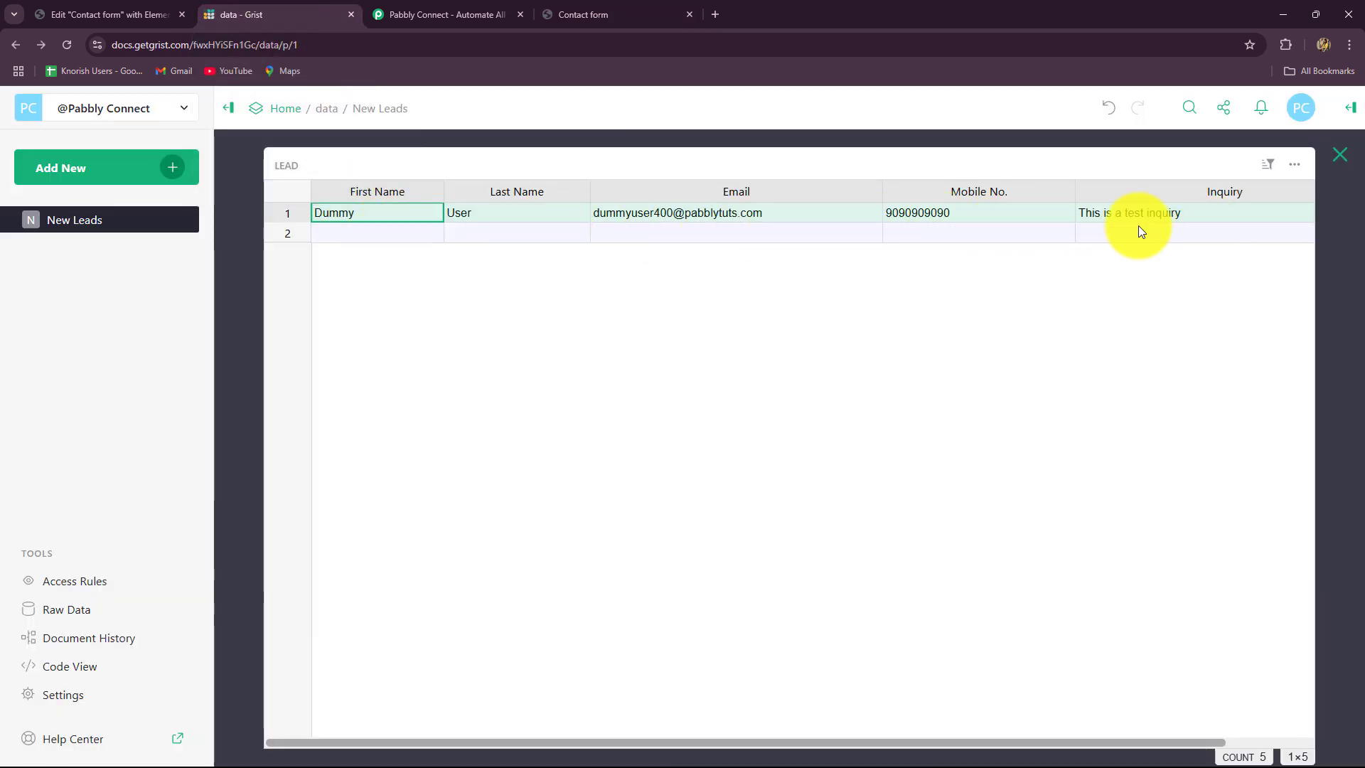
click(558, 12)
- Enter 'New' as the first name and 'L' as the last name
click(276, 273)
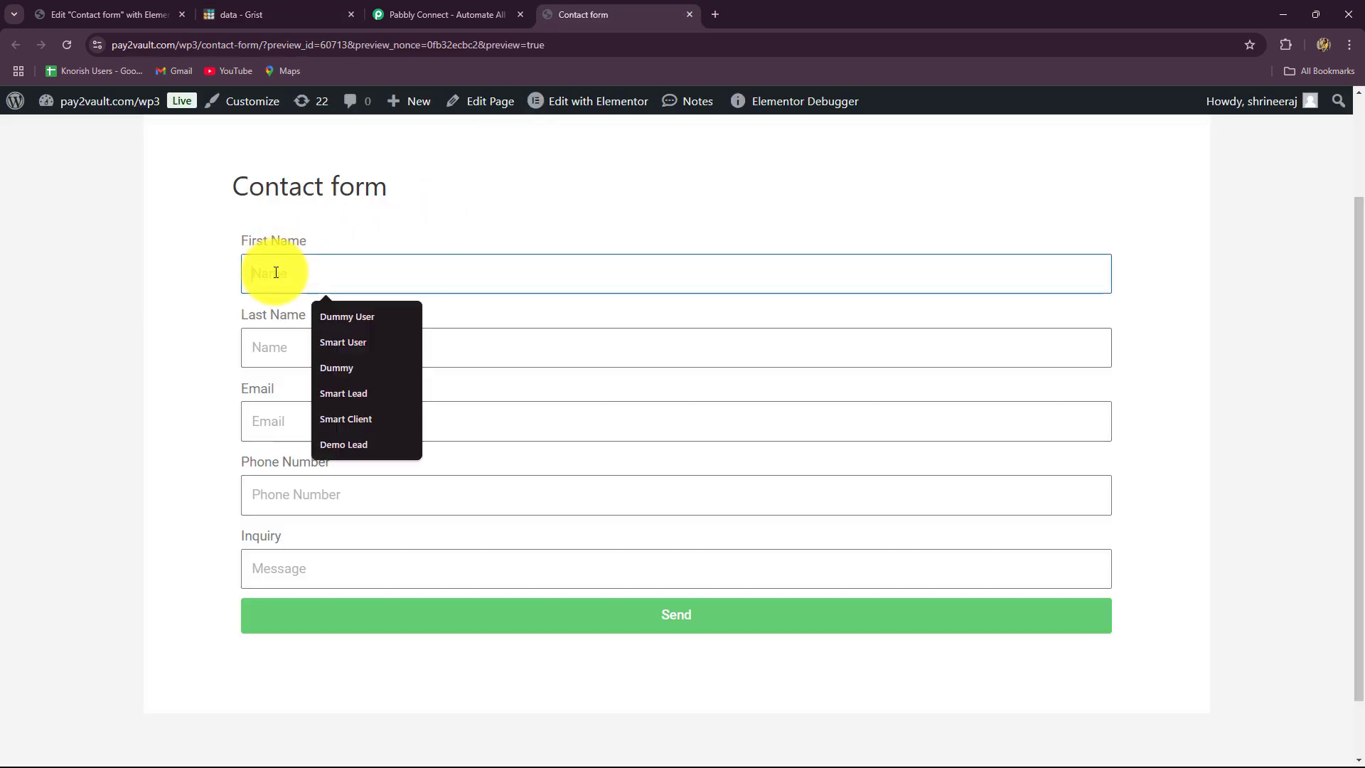
key(Caps_Lock)
text(N)
key(Caps_Lock)
text(ew)
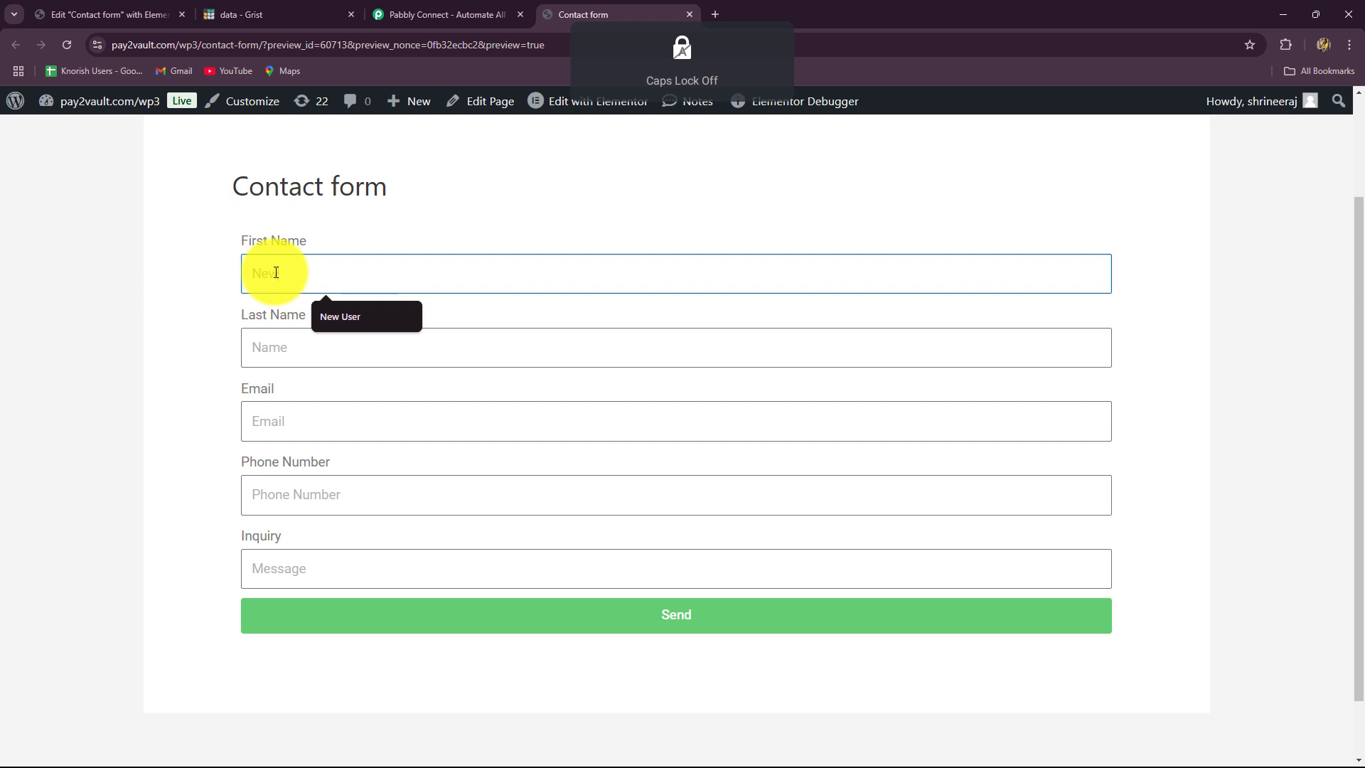
click(263, 345)
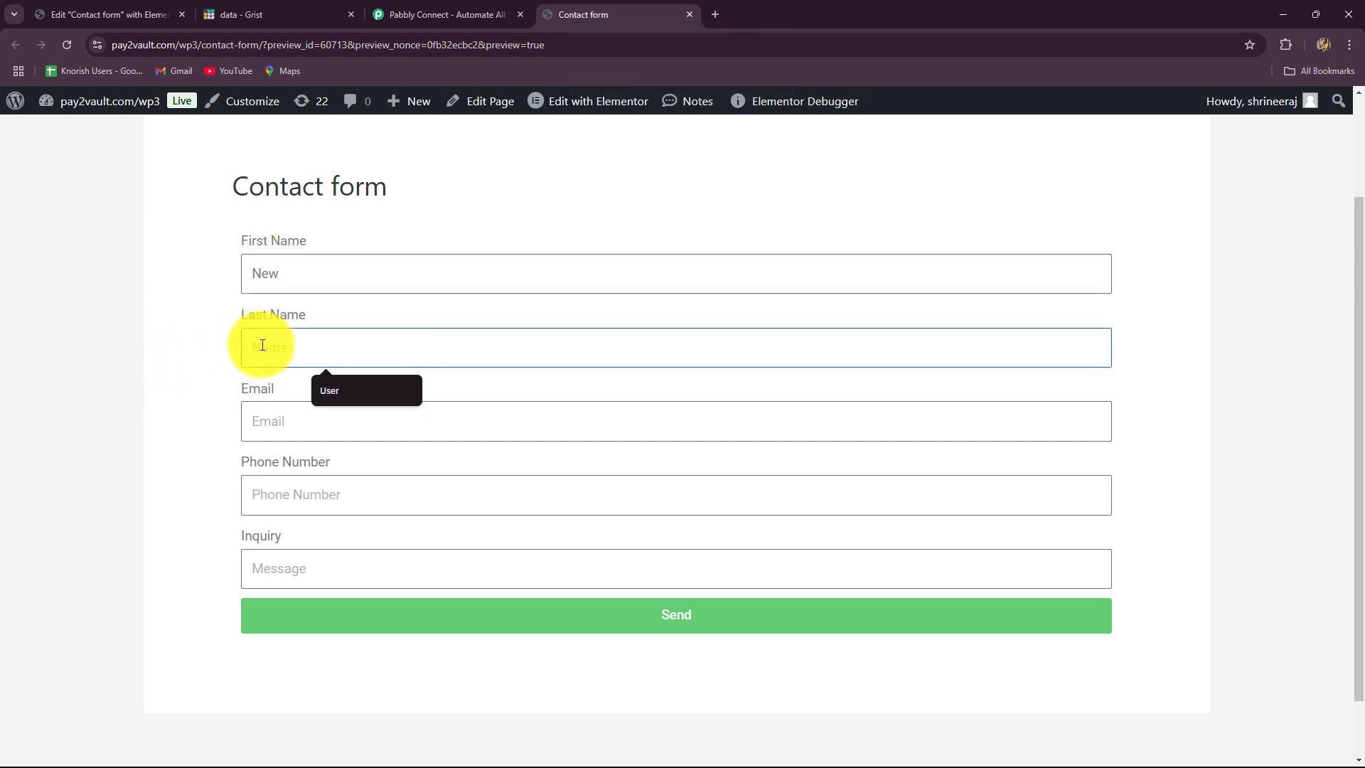
key(Caps_Lock)
text(L)
key(Caps_Lock)
- Fill in a test email, a phone number and the Farewell Dinner inquiry, then submit the form
click(257, 419)
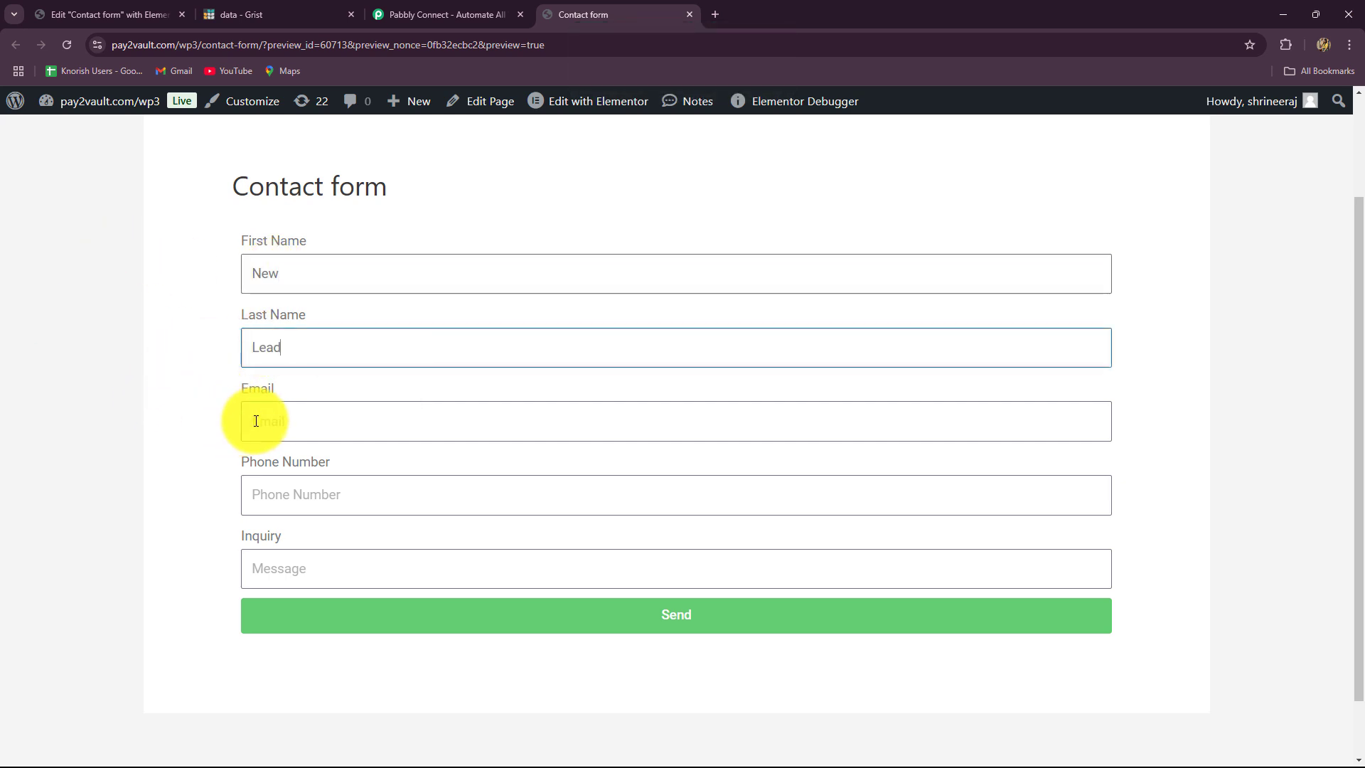
click(280, 502)
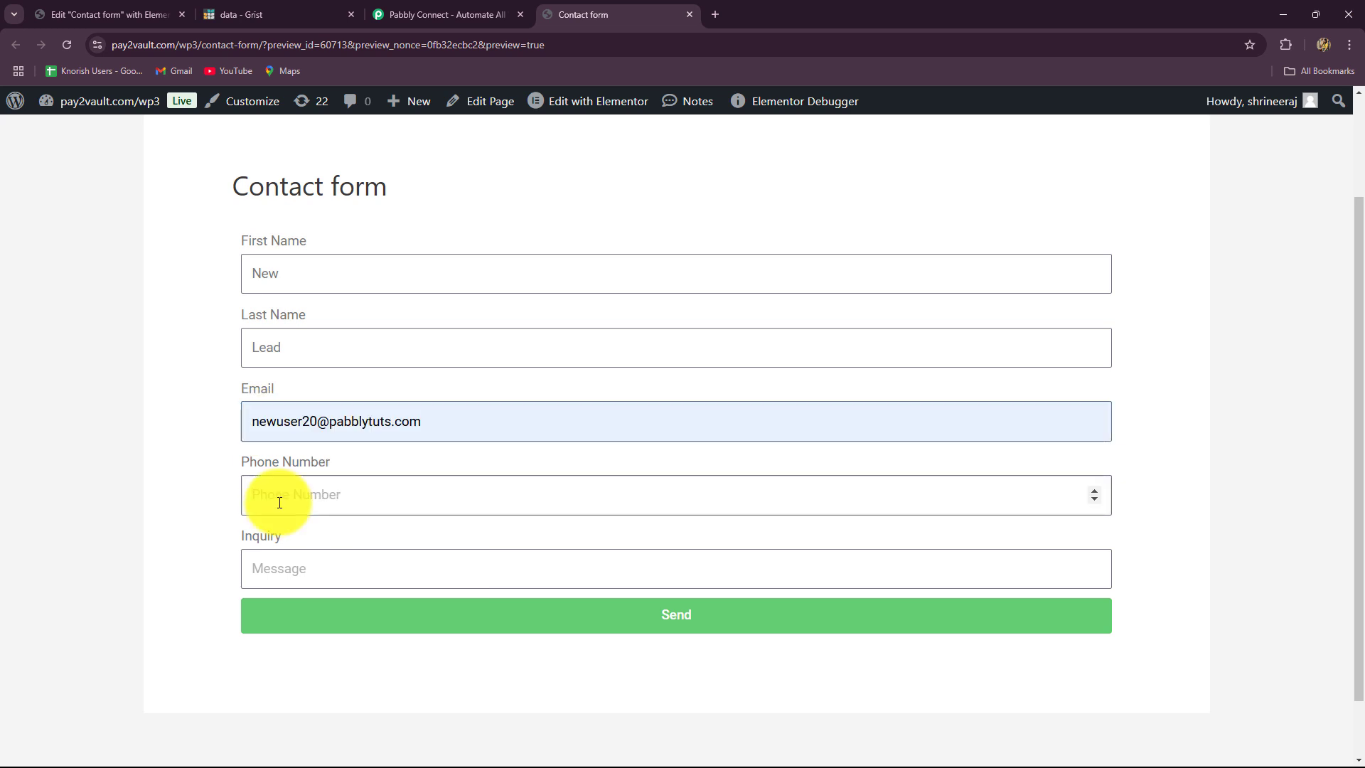
text(9292929292)
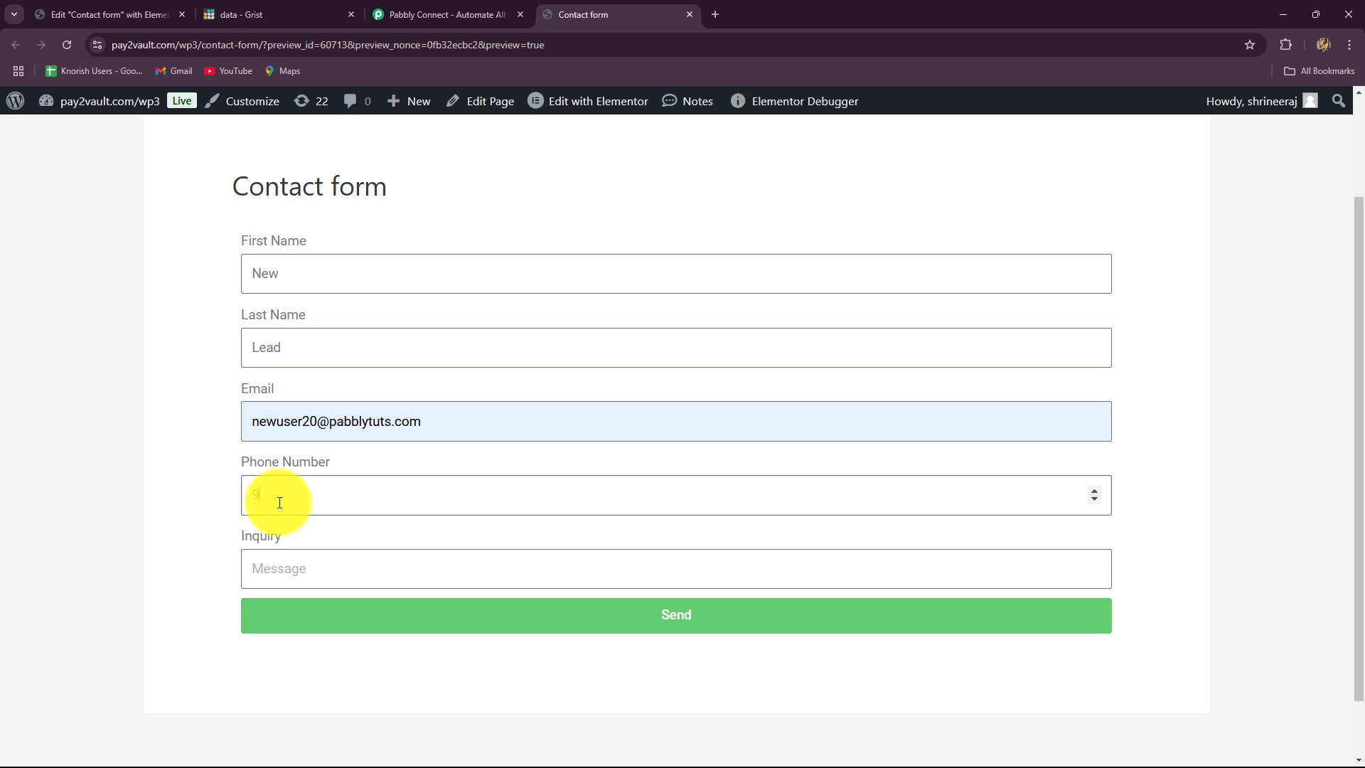
click(273, 571)
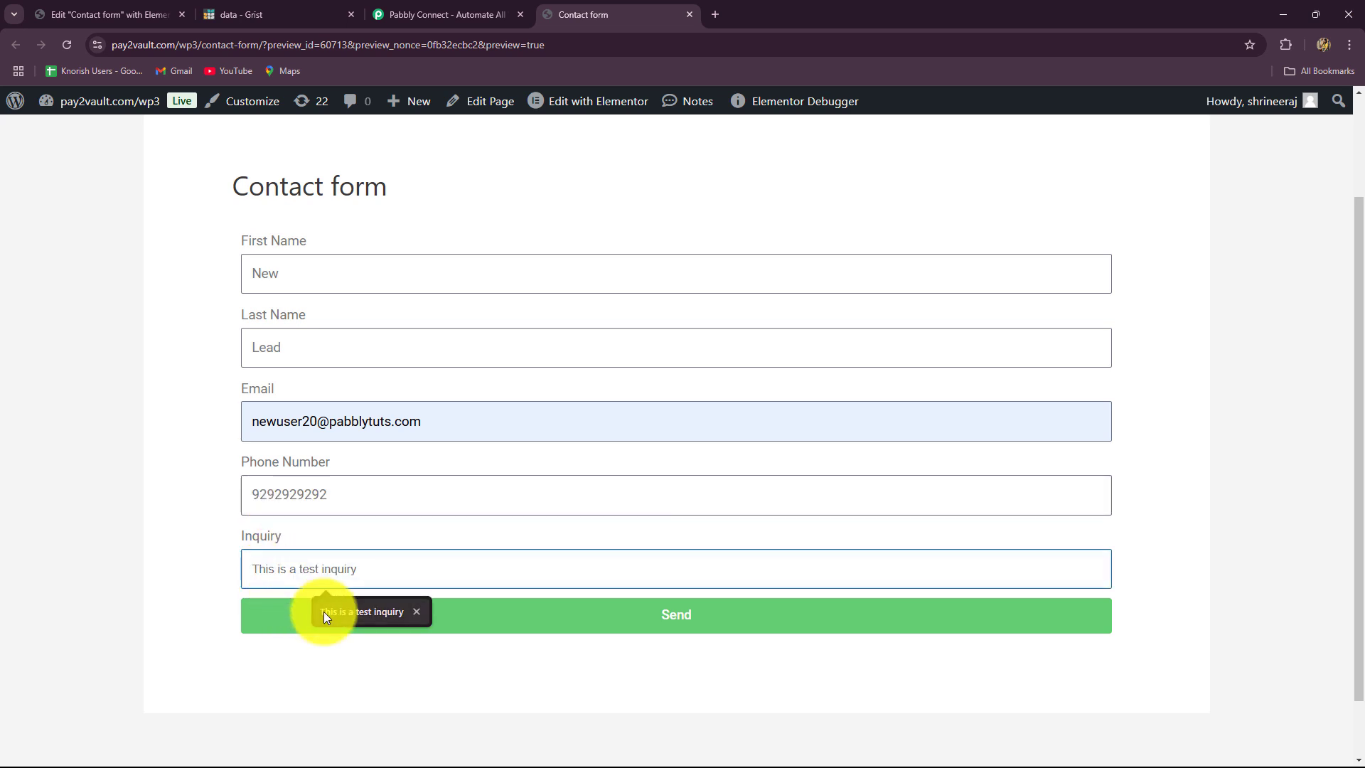
text(I want to organize a Farewell Dinner.)
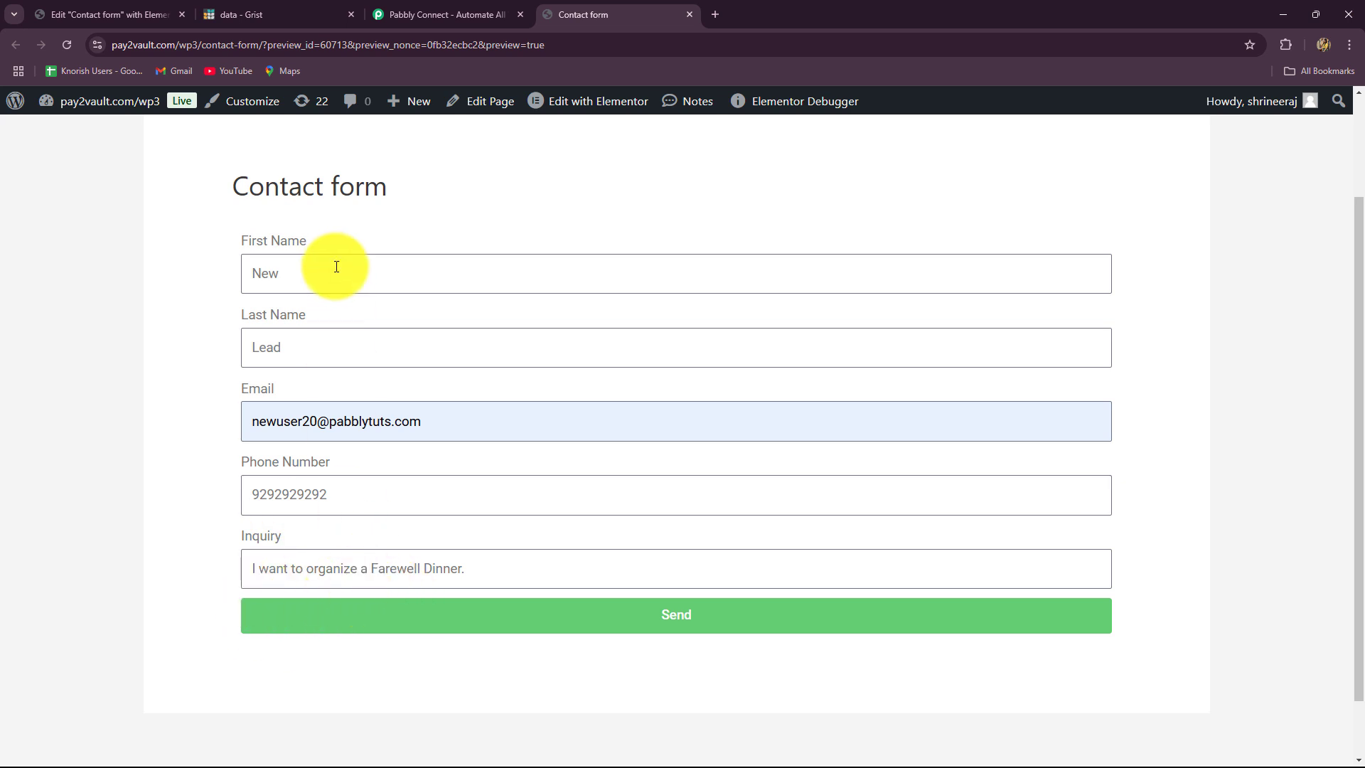
click(427, 629)
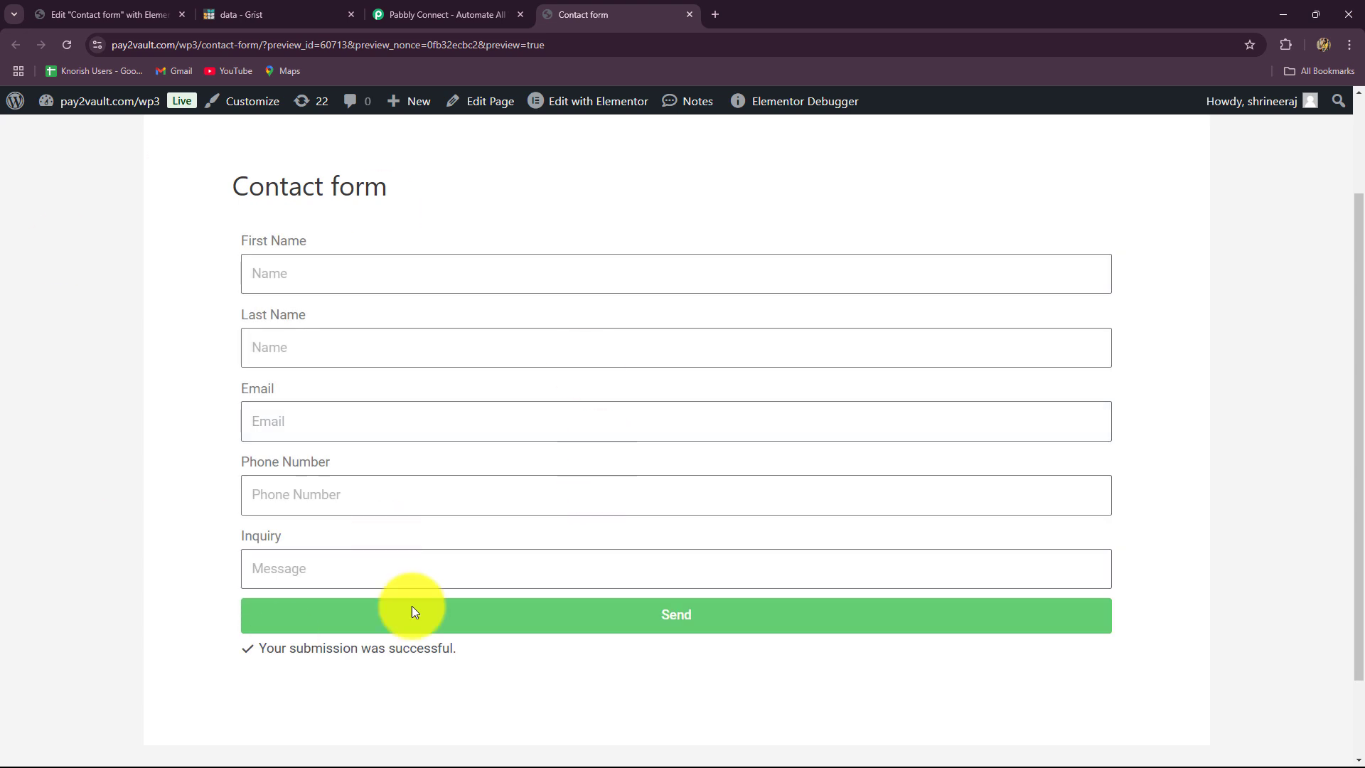
- Confirm the New Lead submission appears as row 2 in Grist, then go to the Pabbly Connect website
click(267, 12)
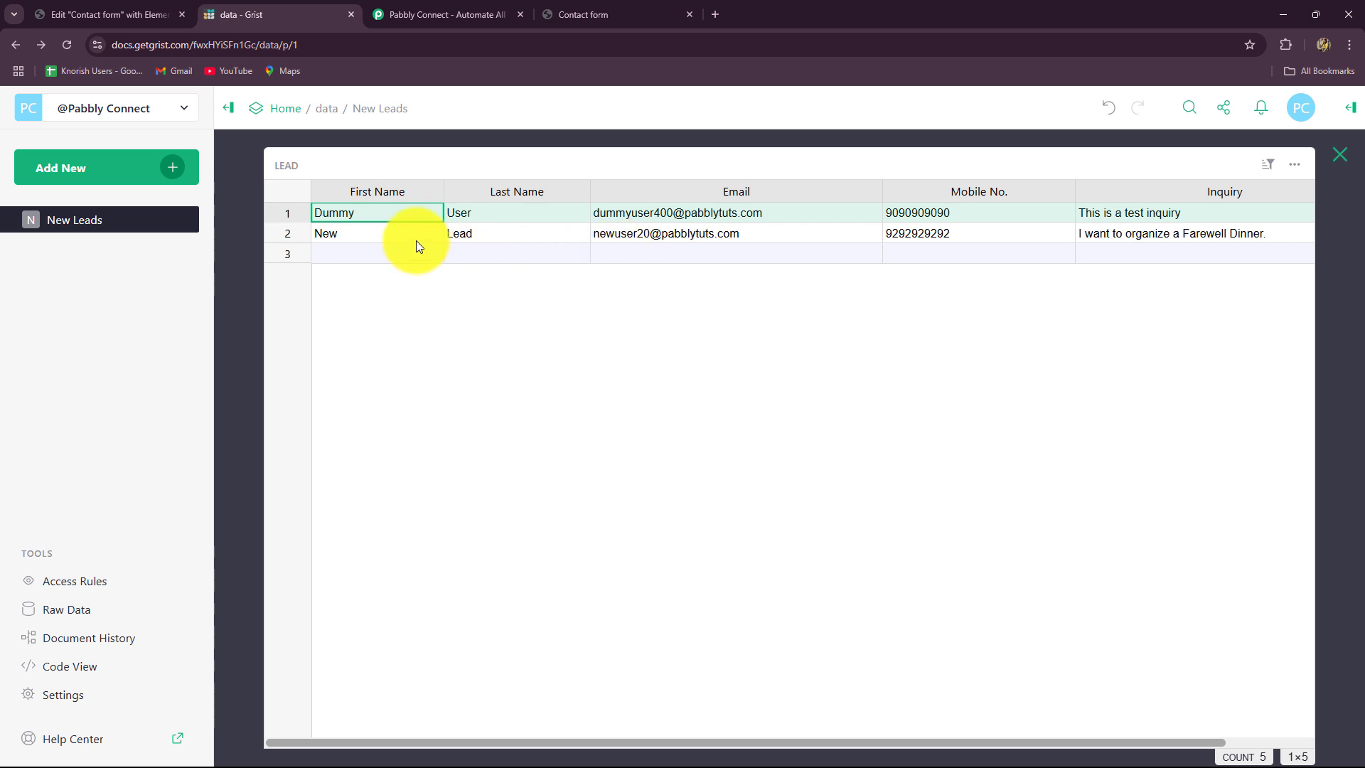
click(559, 16)
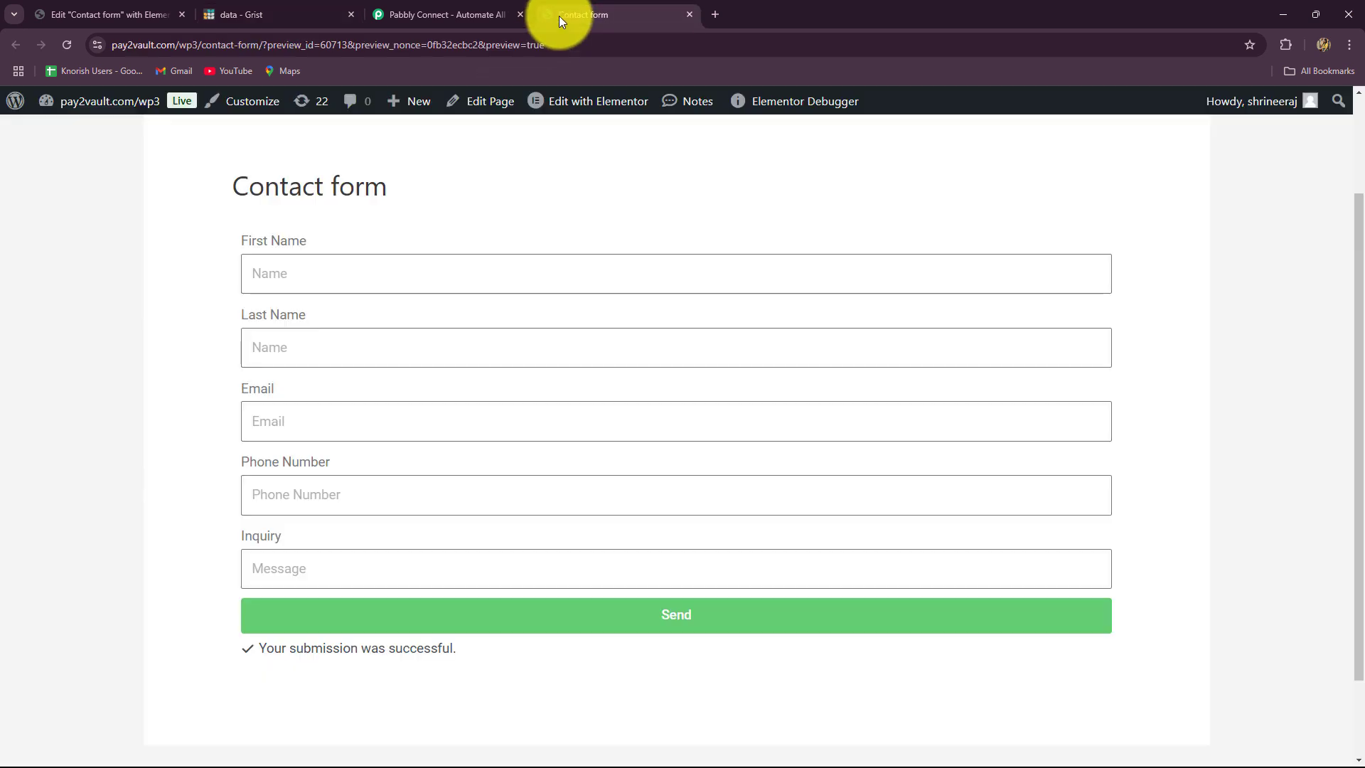
click(270, 22)
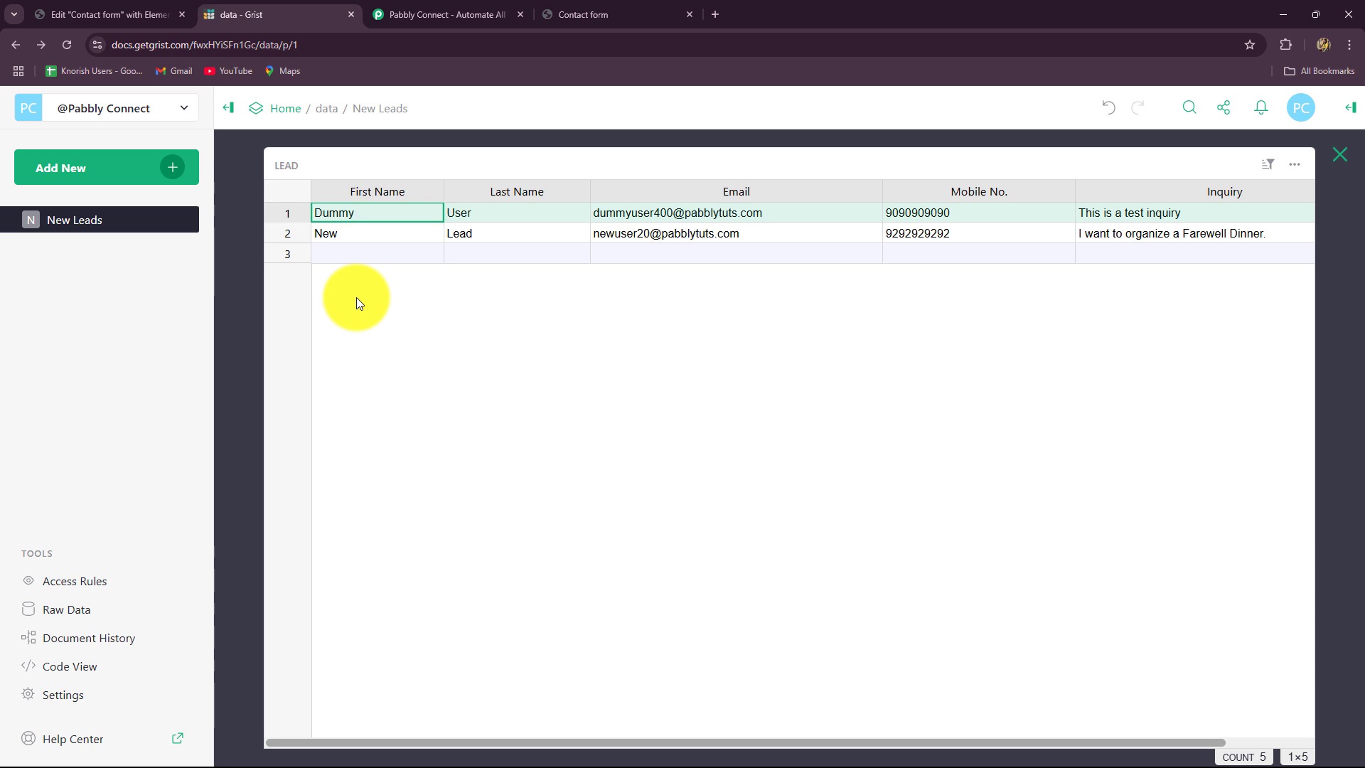
click(433, 8)
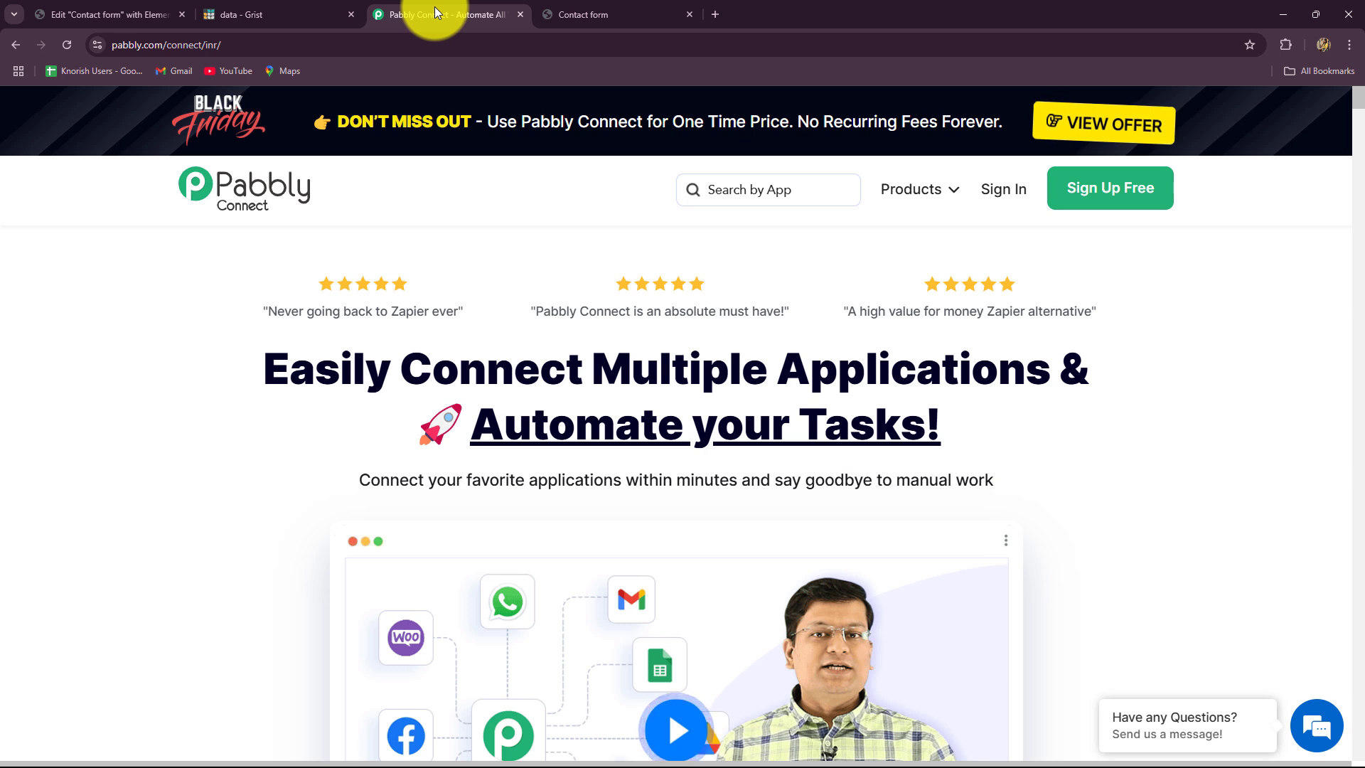
- Highlight the 'Easily Connect' headline on the Pabbly homepage while explaining it
drag(256, 47, 26, 74)
click(222, 367)
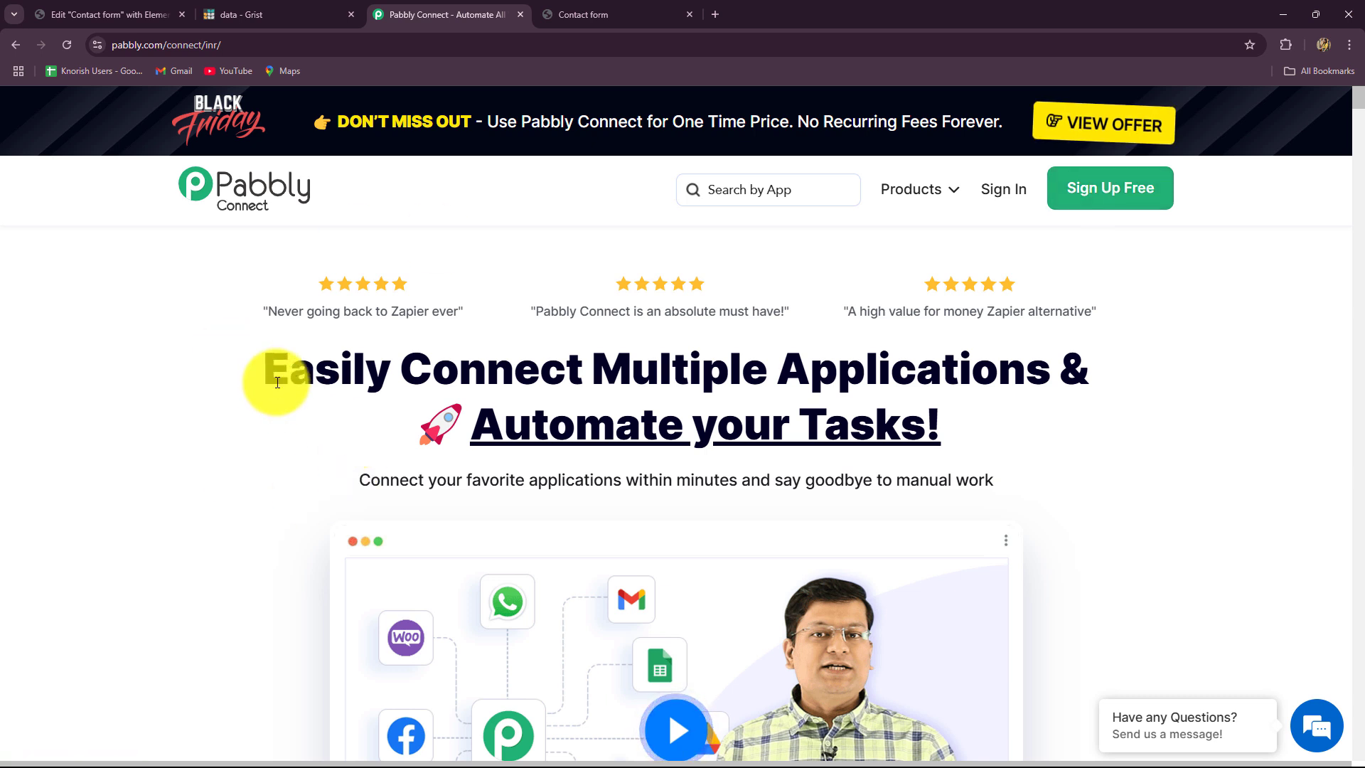
drag(267, 370, 1064, 398)
click(1064, 409)
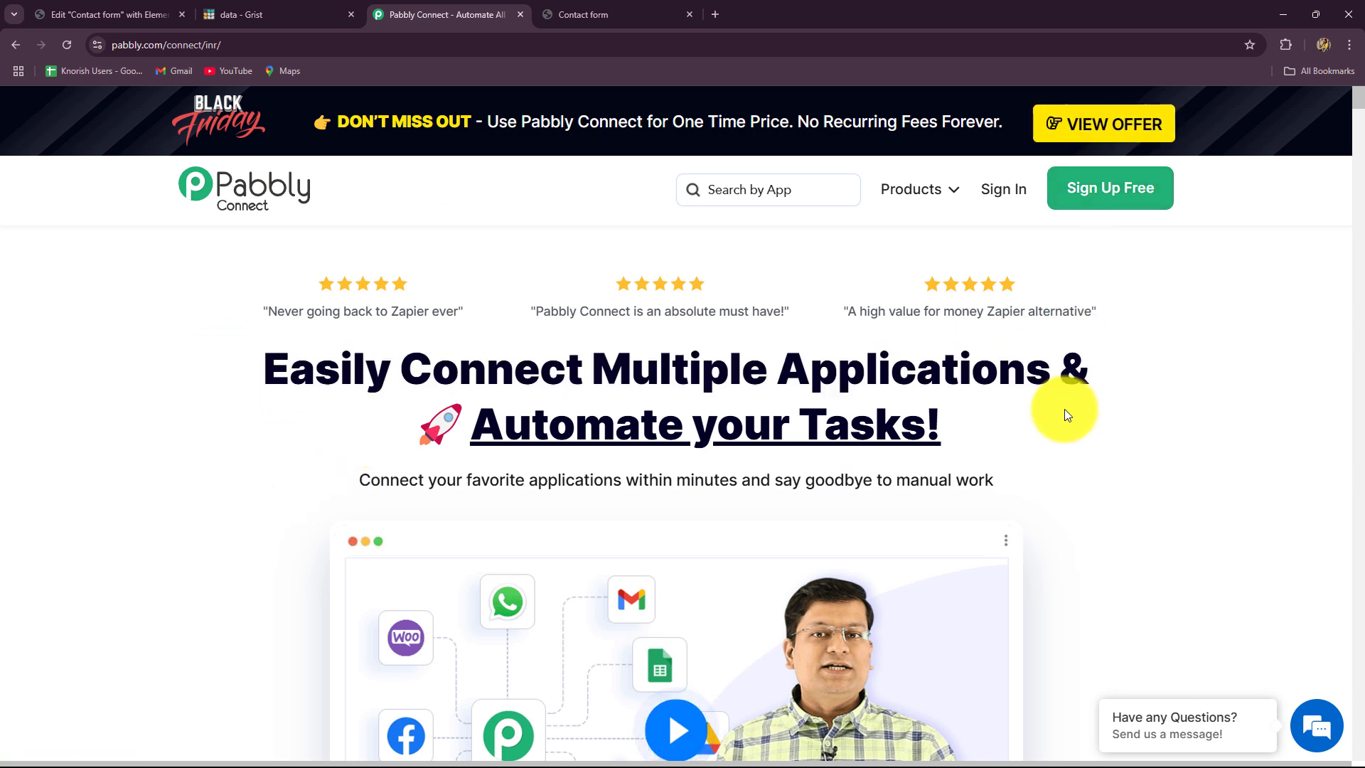
- Sign in and point out Pabbly Connect in the All Pabbly Apps list
click(1003, 194)
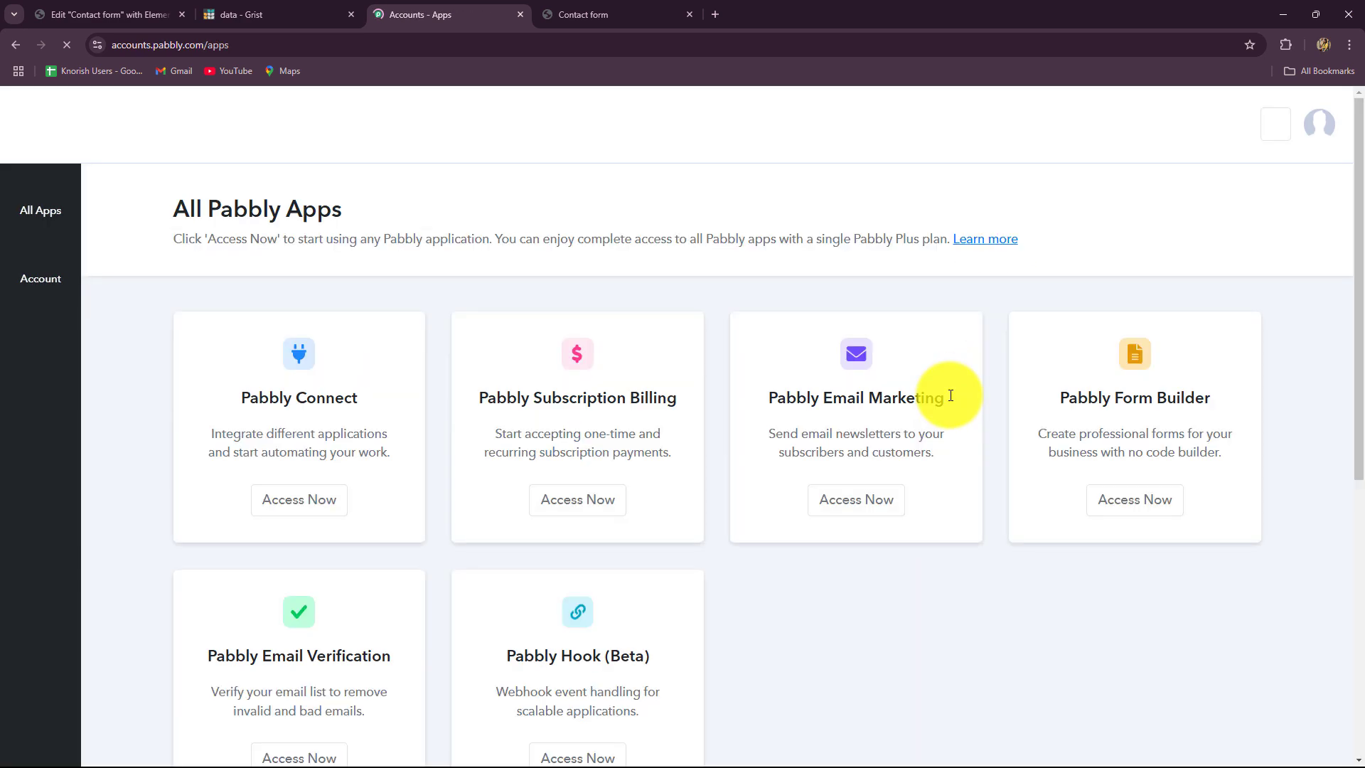
drag(174, 213, 448, 213)
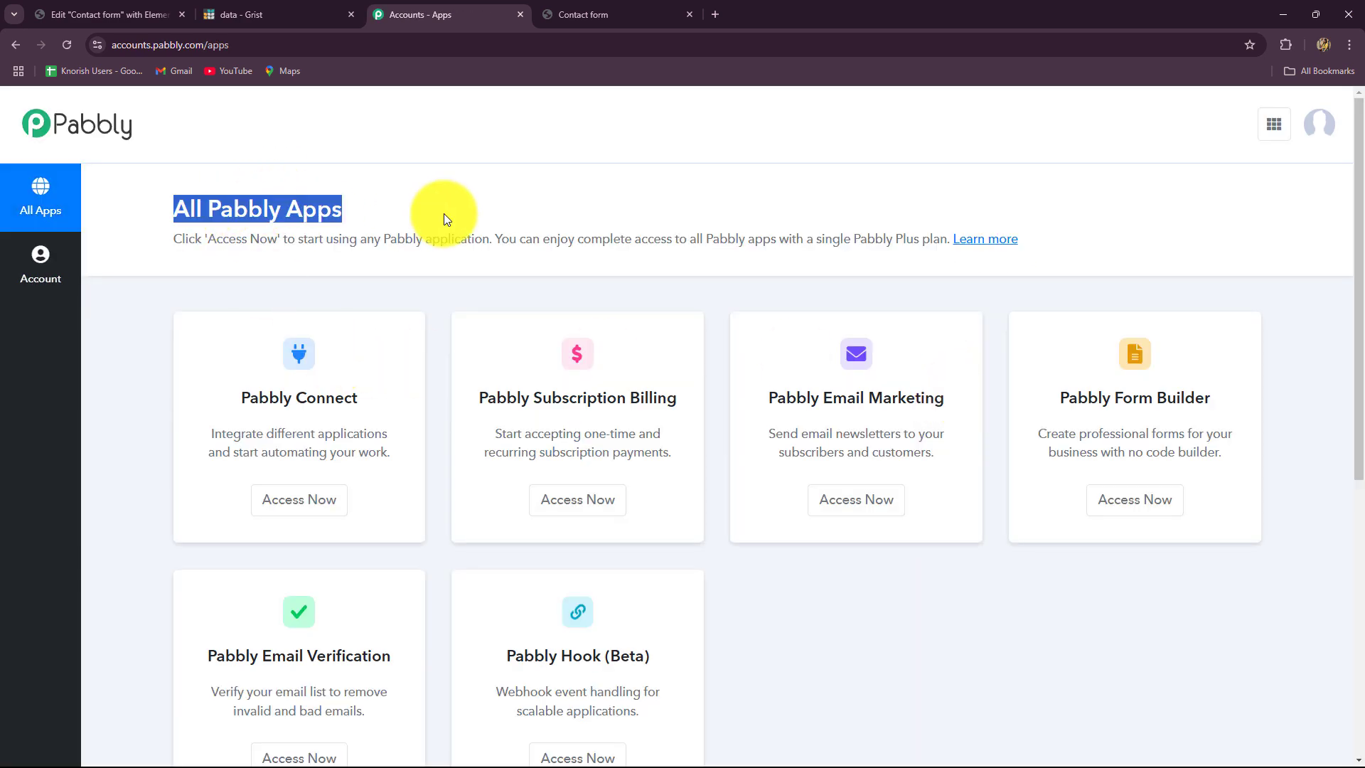
scroll(223, 431, down, 2)
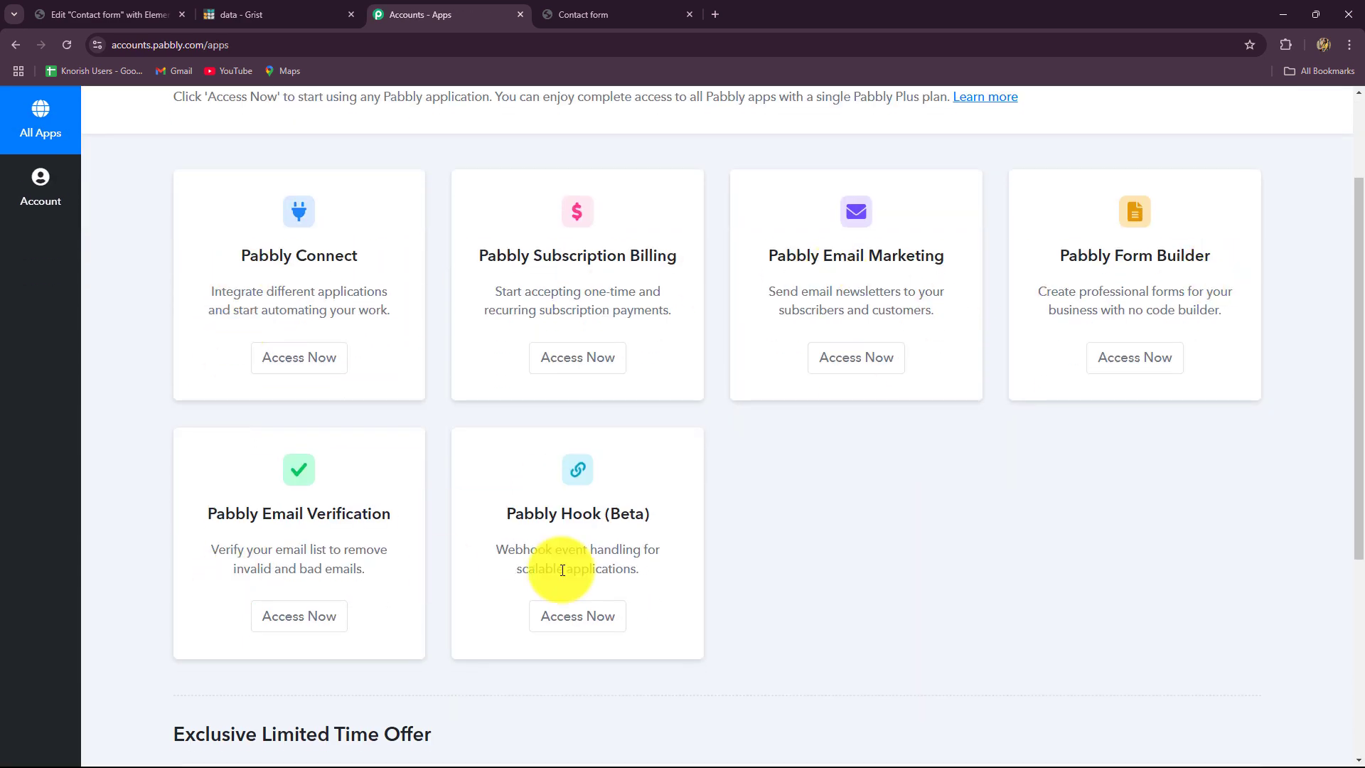
drag(239, 257, 359, 258)
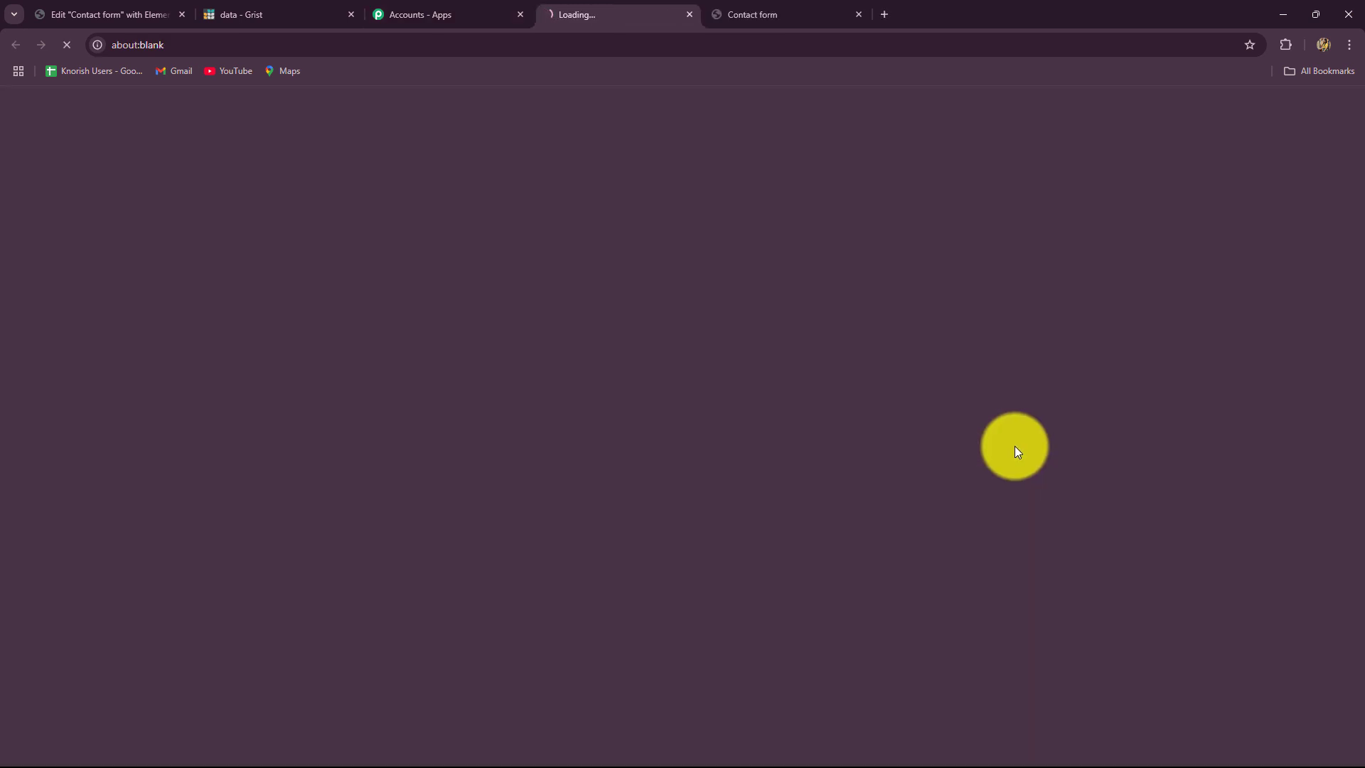
- Scroll through the Pabbly Connect dashboard and bring up the Create Workflow dialog
scroll(1014, 452, down, 5)
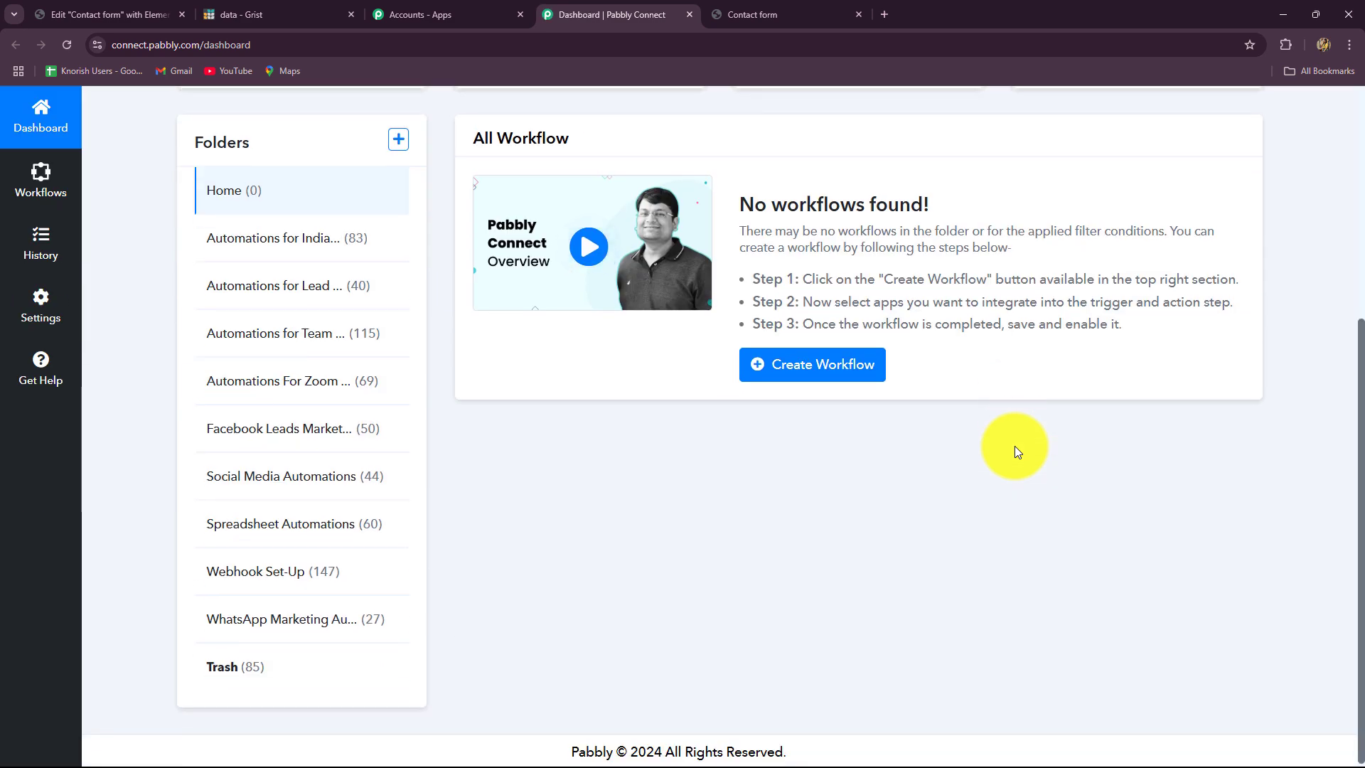
scroll(1014, 445, up, 3)
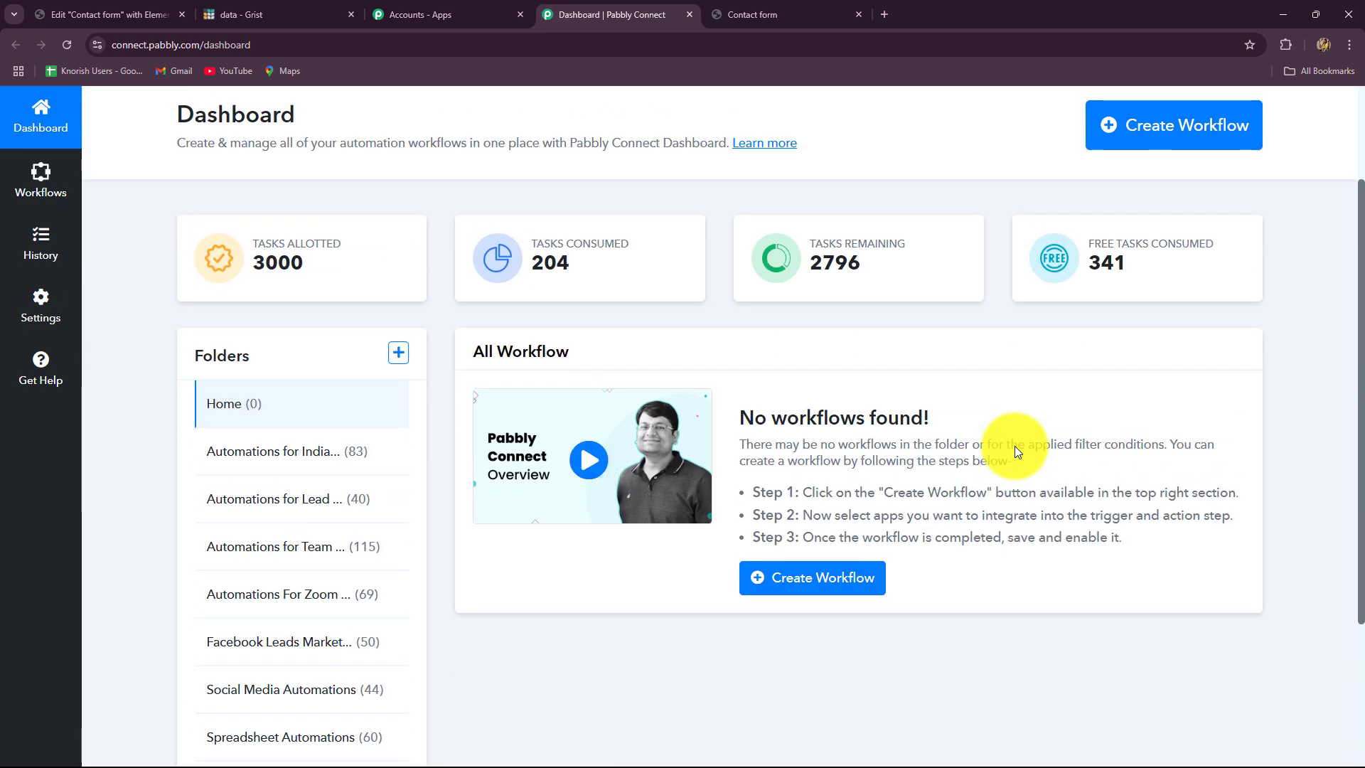
scroll(1014, 446, down, 3)
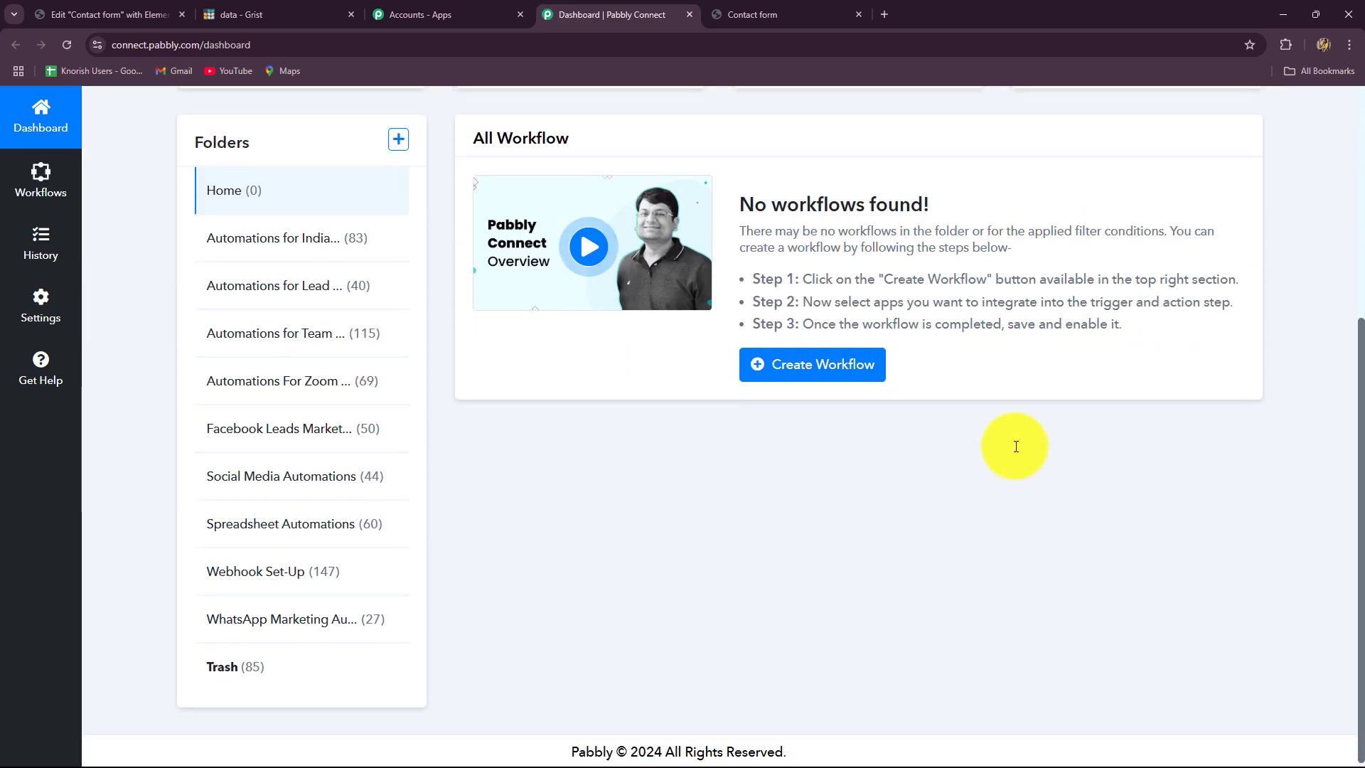
scroll(1016, 446, up, 3)
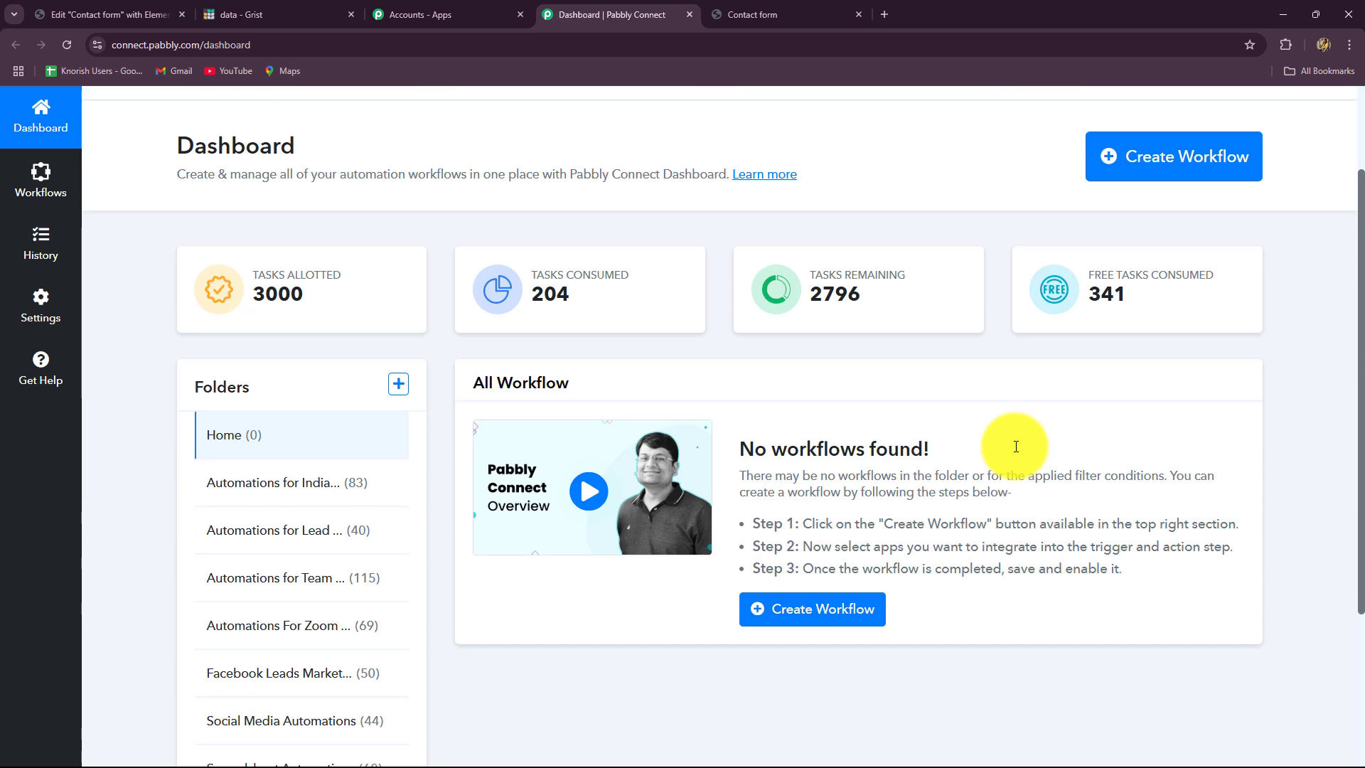
scroll(342, 334, down, 3)
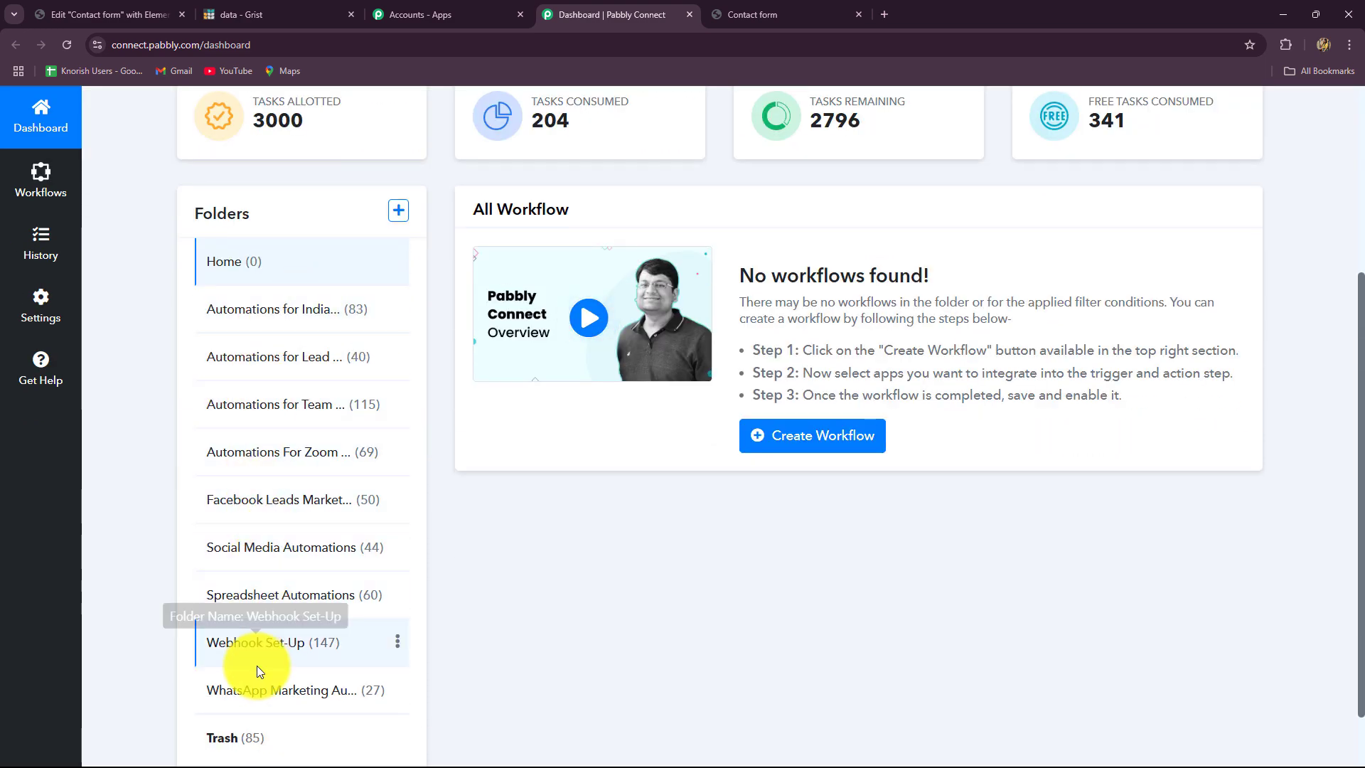
scroll(654, 597, up, 4)
click(1118, 268)
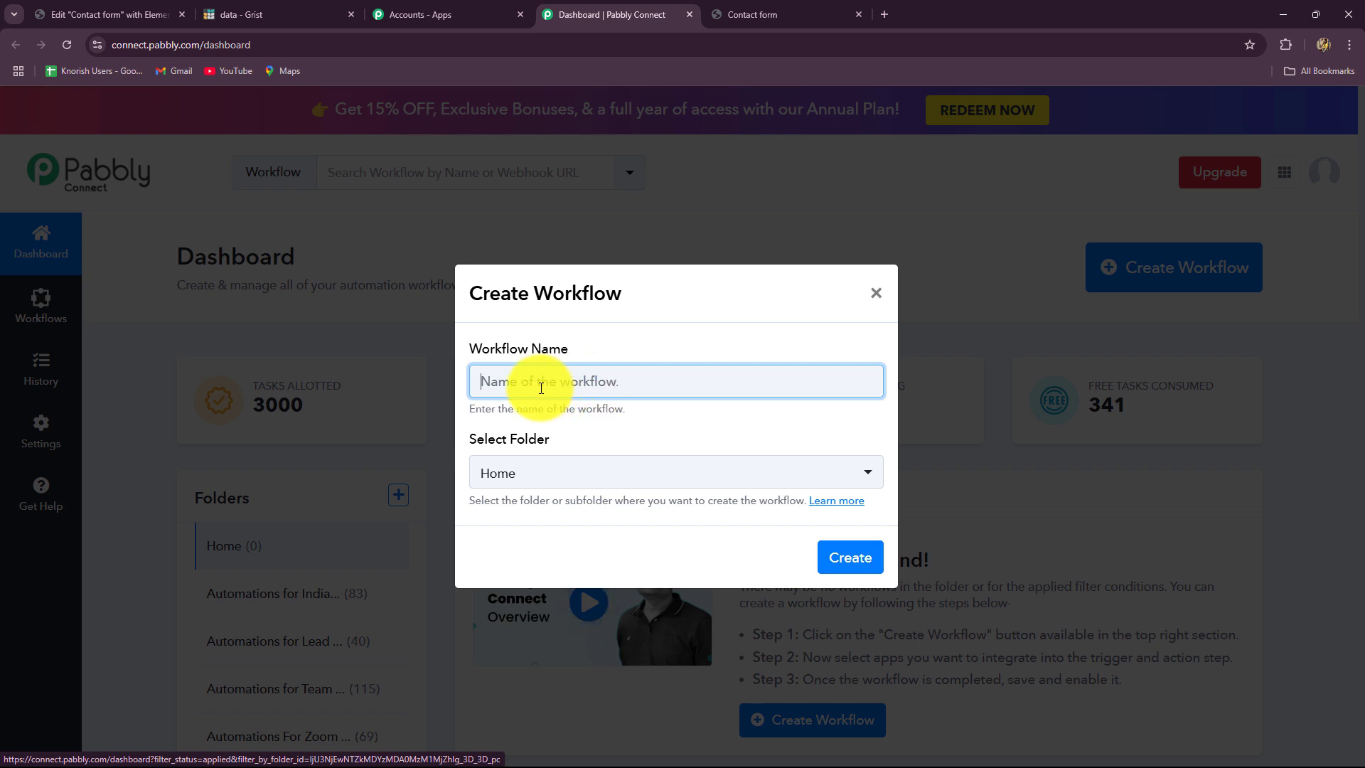
- Create the workflow 'Create Grist Record on Elementor Form Submission' in the Spreadsheet Automations folder
text(Create Grist Record on Elementor Form Submission)
click(584, 441)
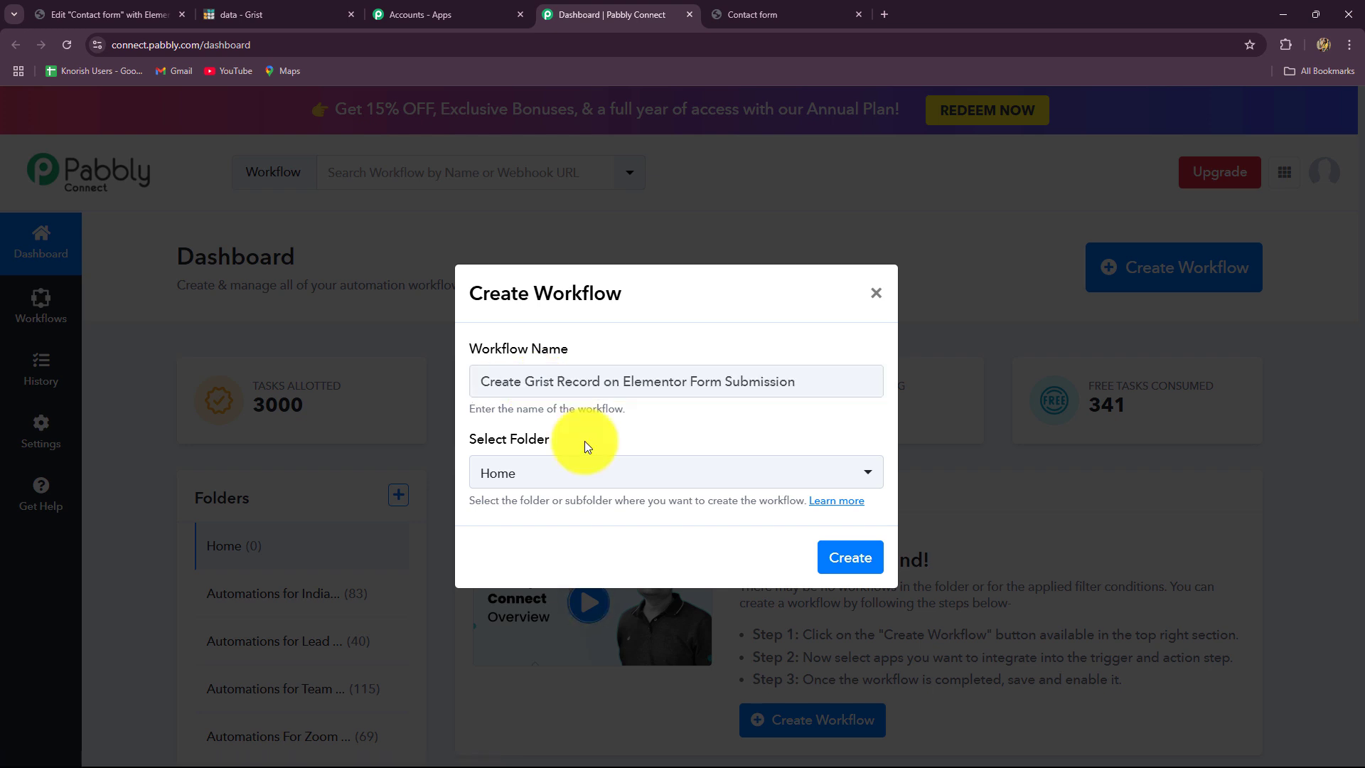
click(573, 481)
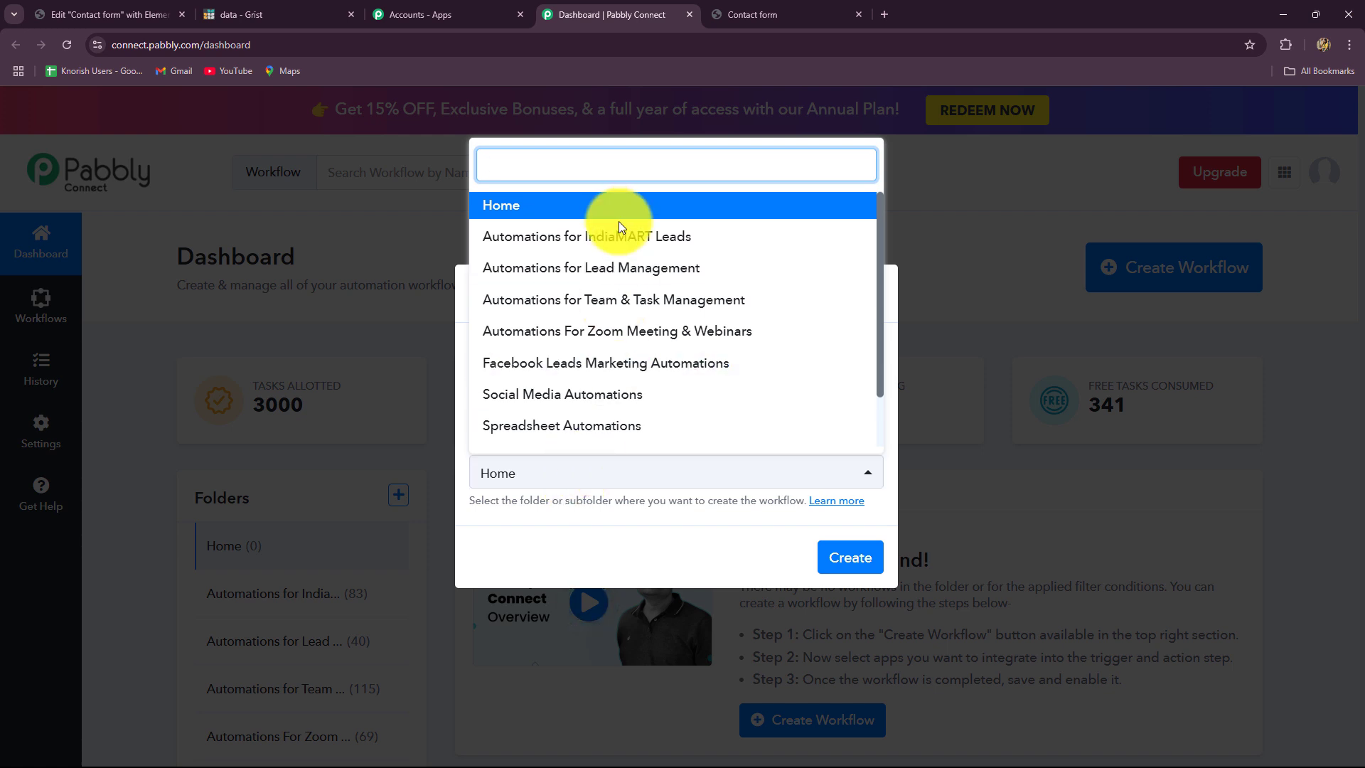
scroll(615, 393, down, 1)
scroll(615, 393, up, 1)
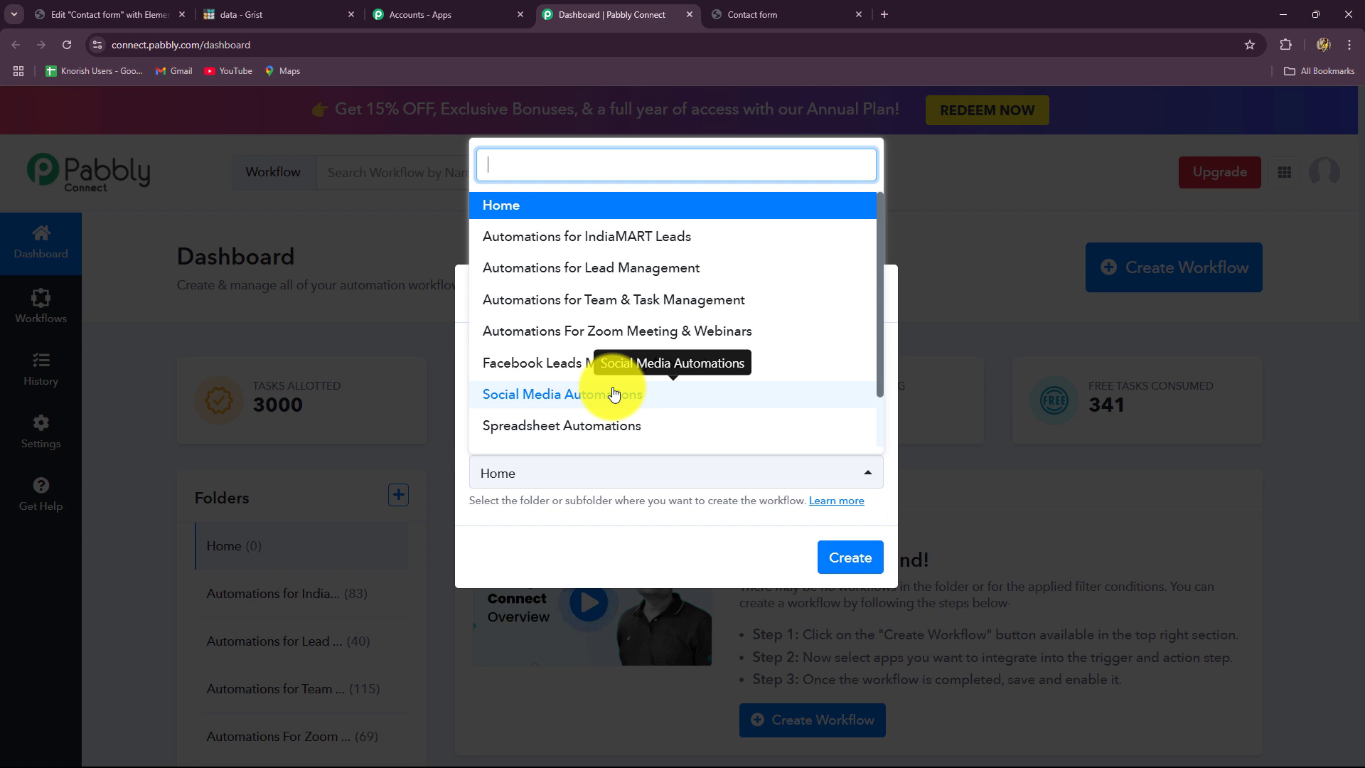
click(559, 427)
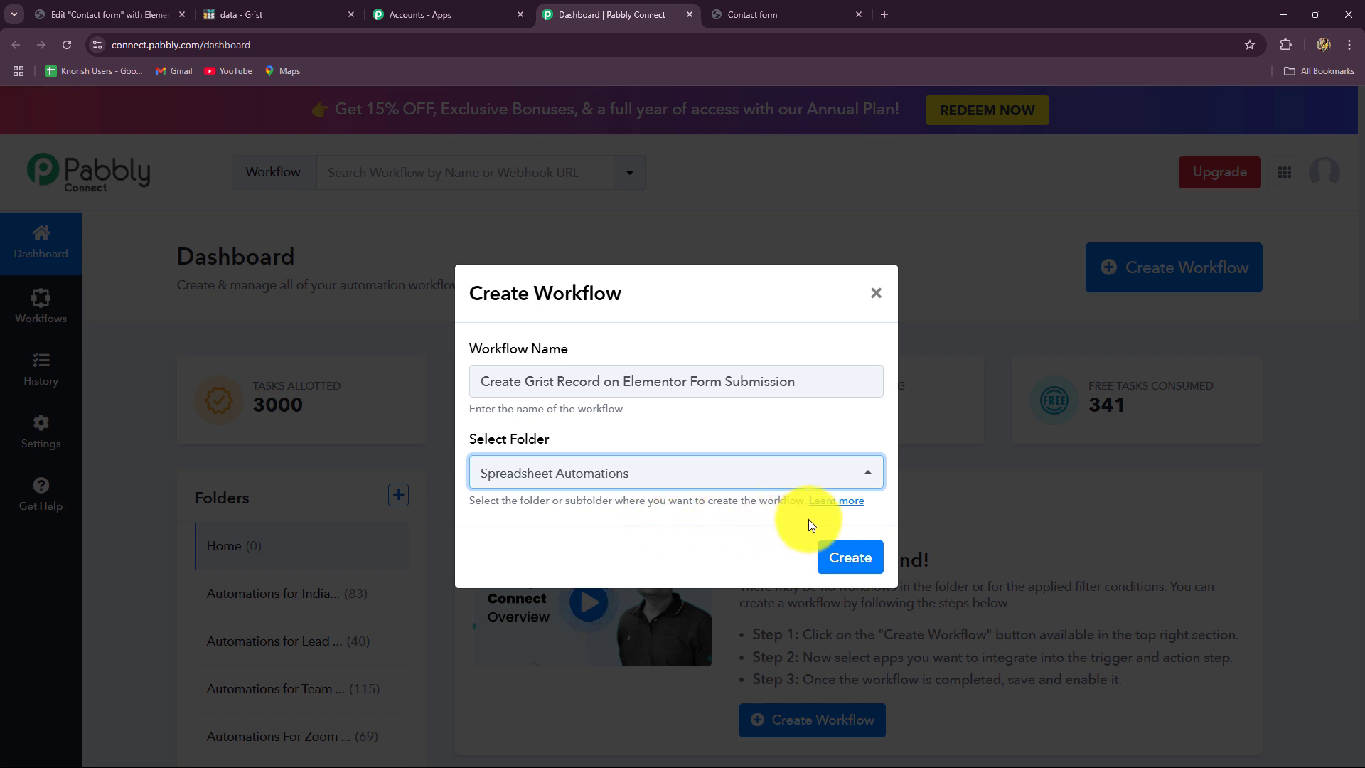
click(850, 559)
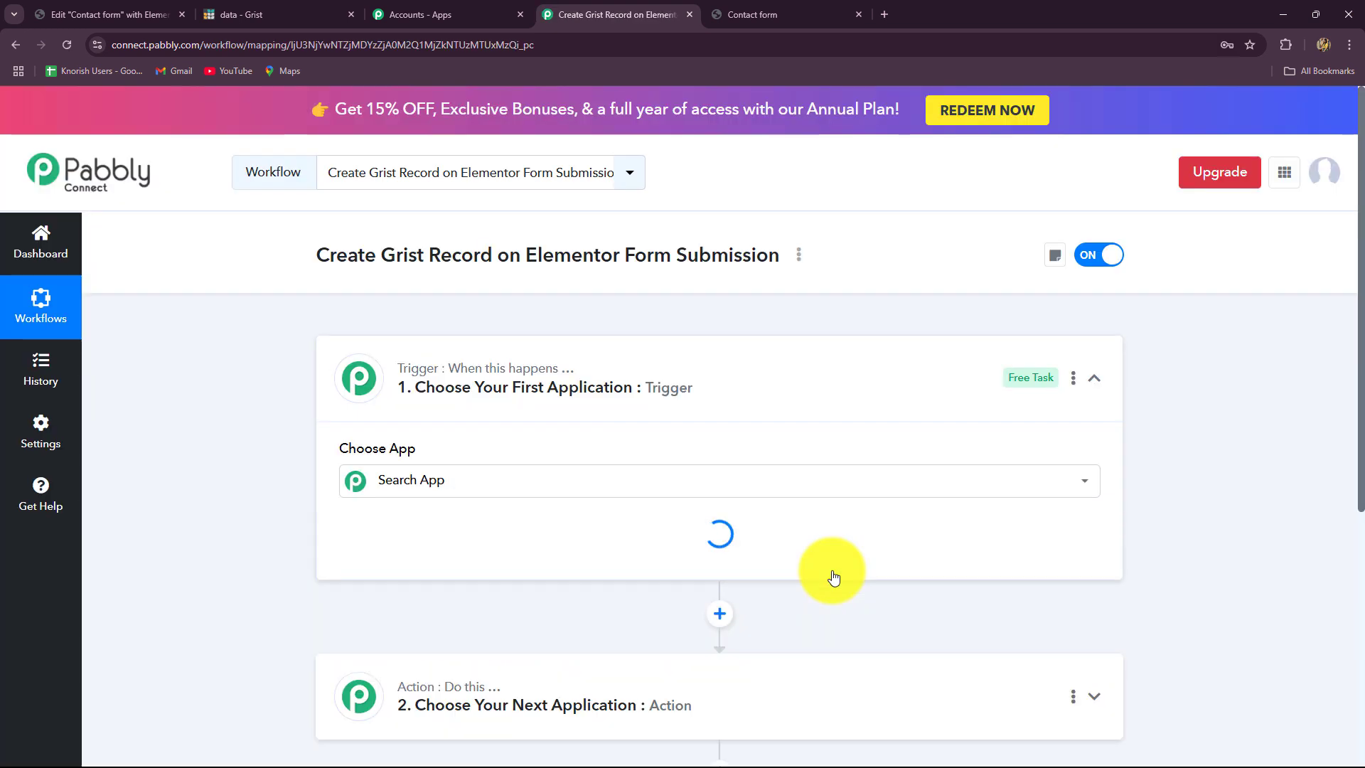
- Collapse and re-expand the trigger step to reveal Choose App, then go to the Elementor Contact form editor
click(1095, 379)
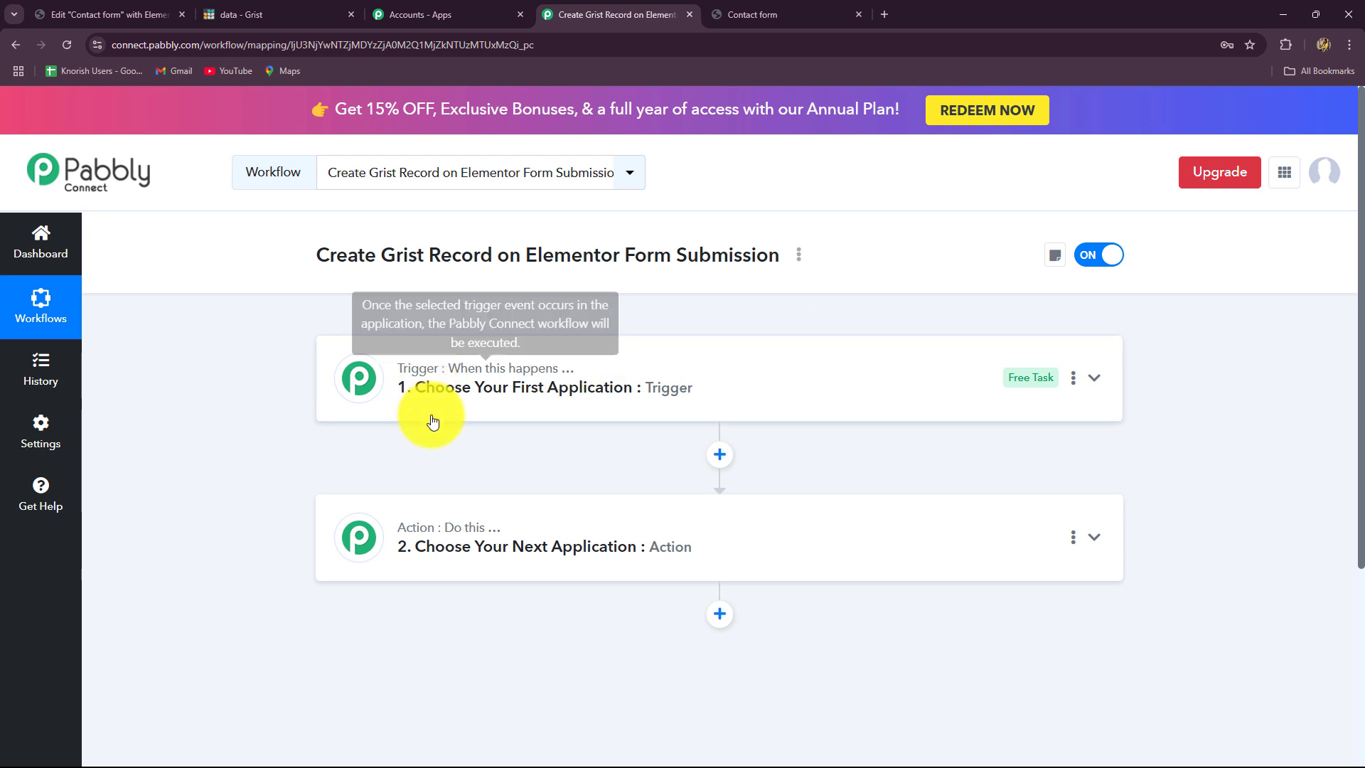
scroll(479, 429, down, 2)
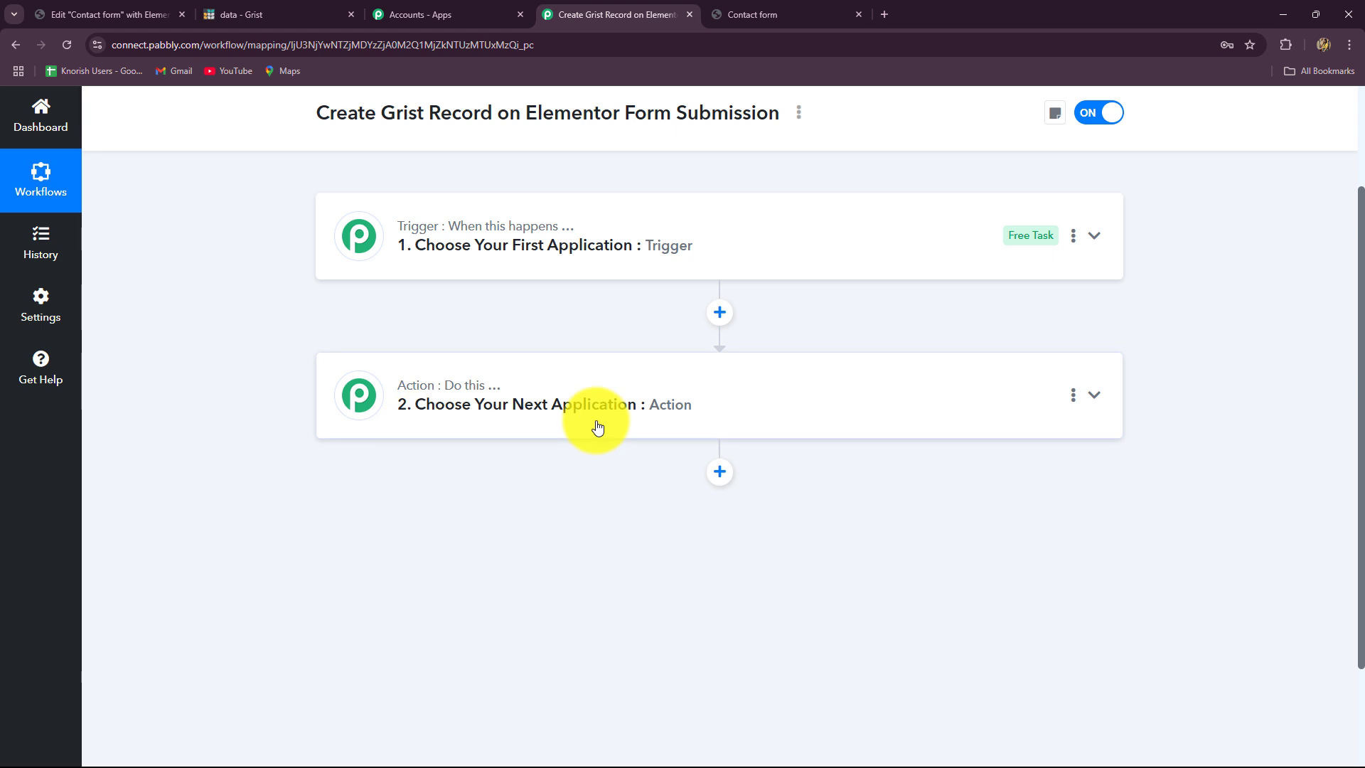
scroll(564, 487, up, 2)
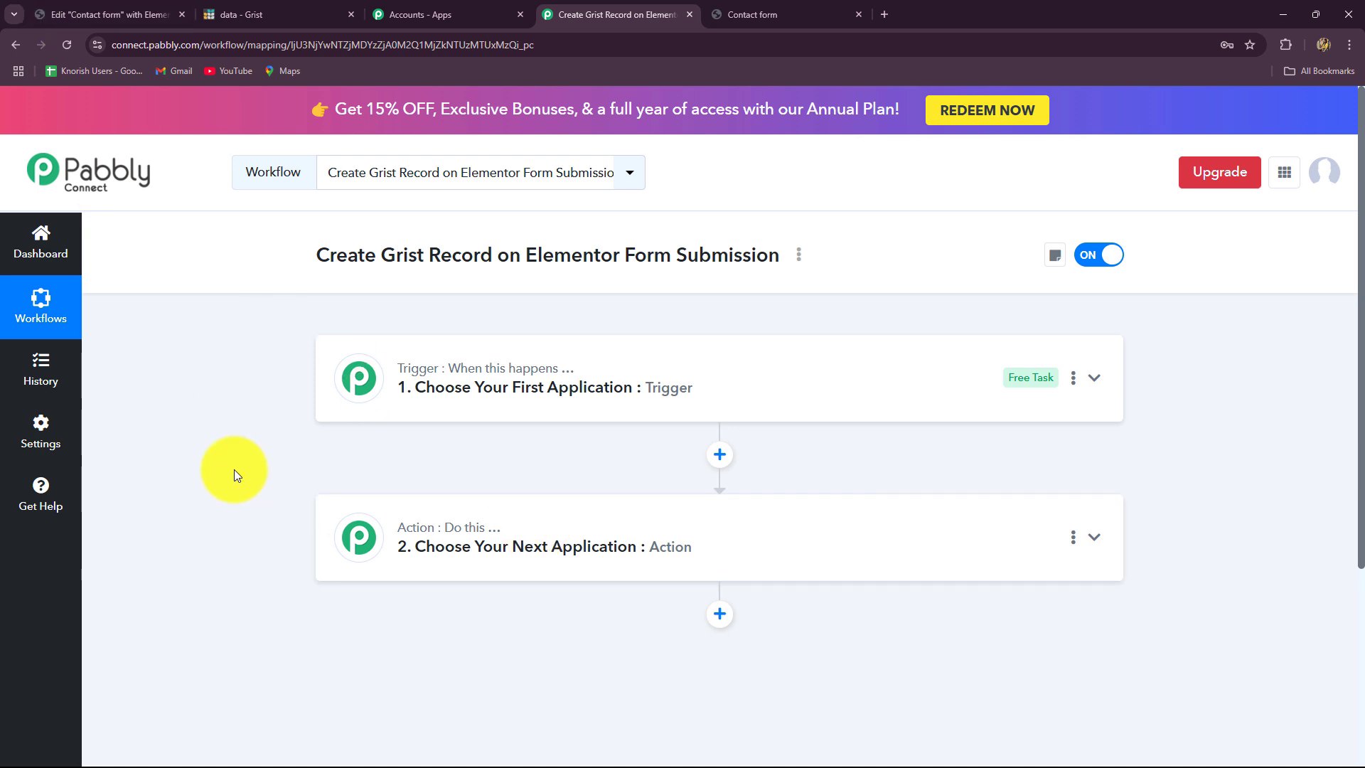
click(367, 380)
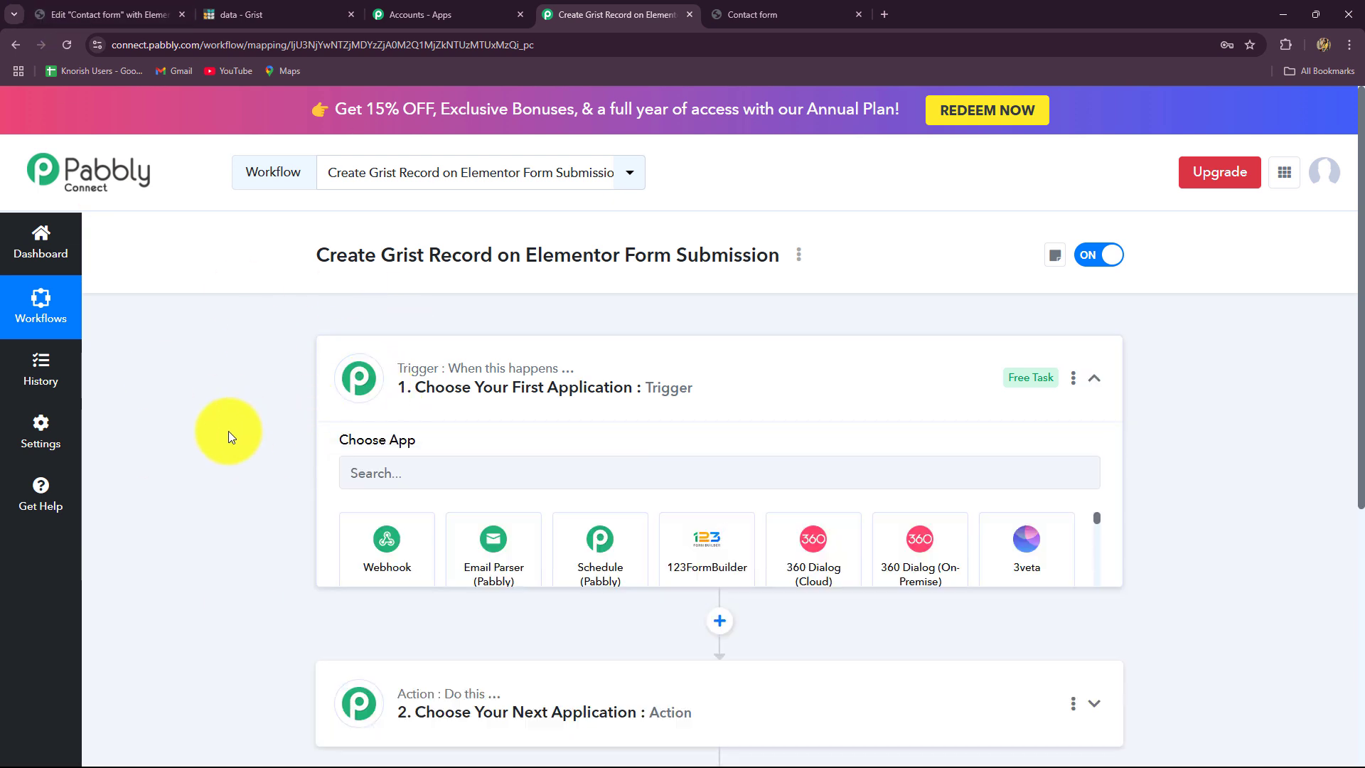
scroll(208, 434, down, 2)
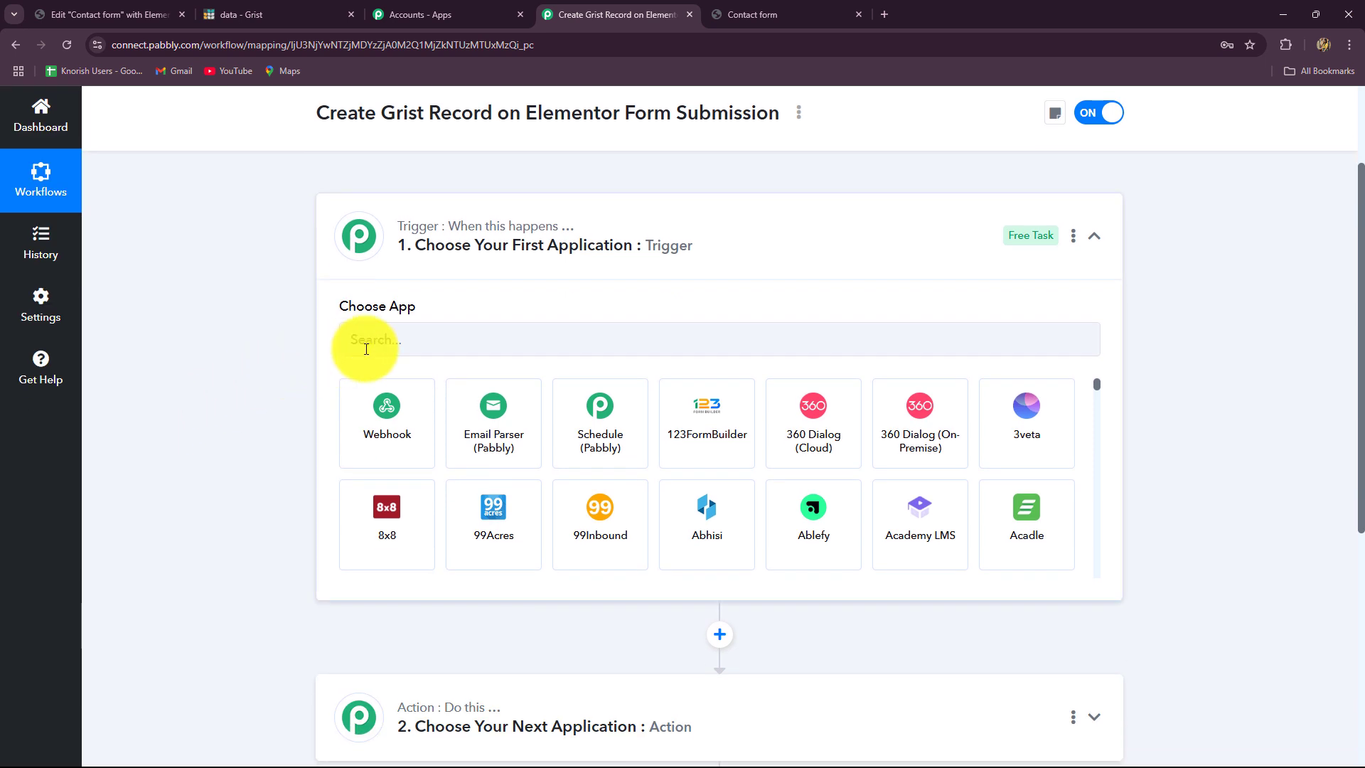
click(46, 11)
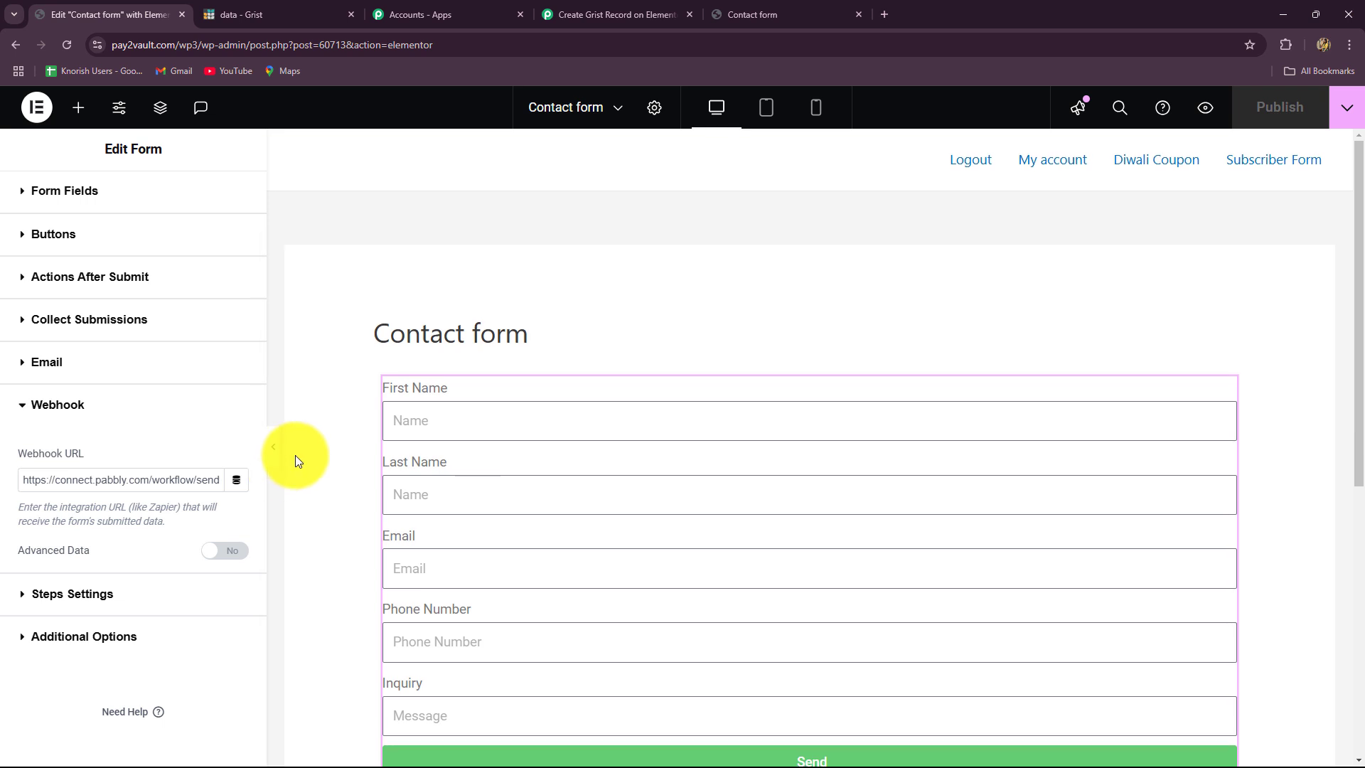
- Scroll through the Elementor Contact form's fields, then return to the Pabbly workflow
scroll(295, 455, down, 5)
scroll(296, 456, up, 3)
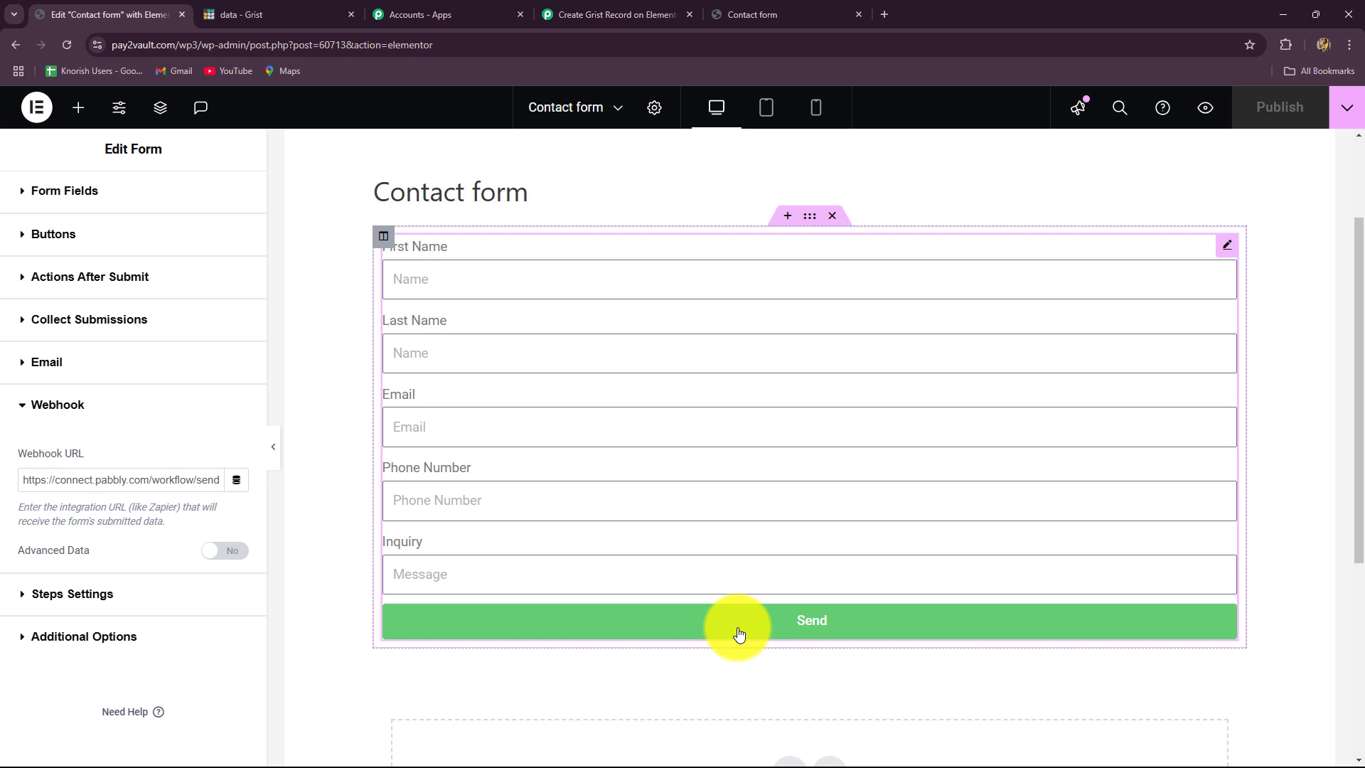
click(577, 14)
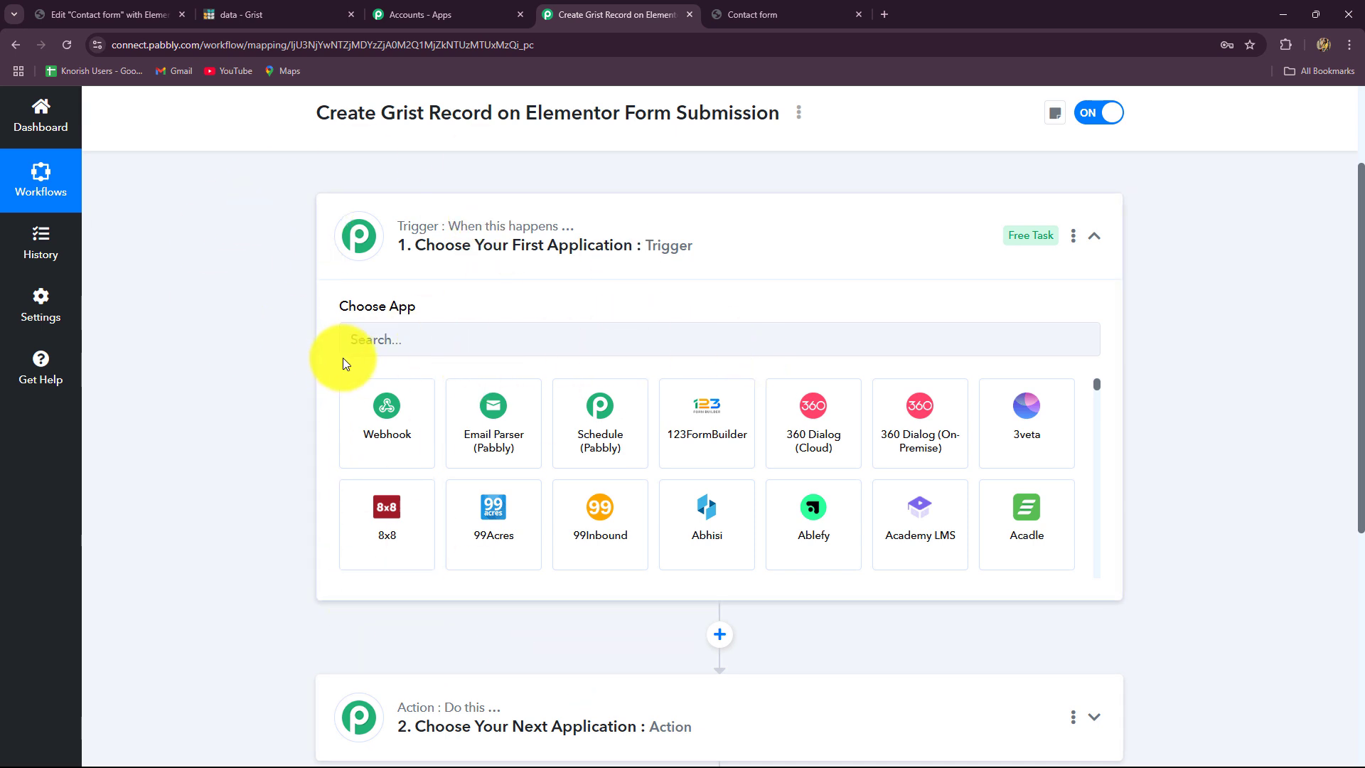
- Search 'Ele', choose Elementor as the trigger app, and set the event to New Form Submission
click(355, 341)
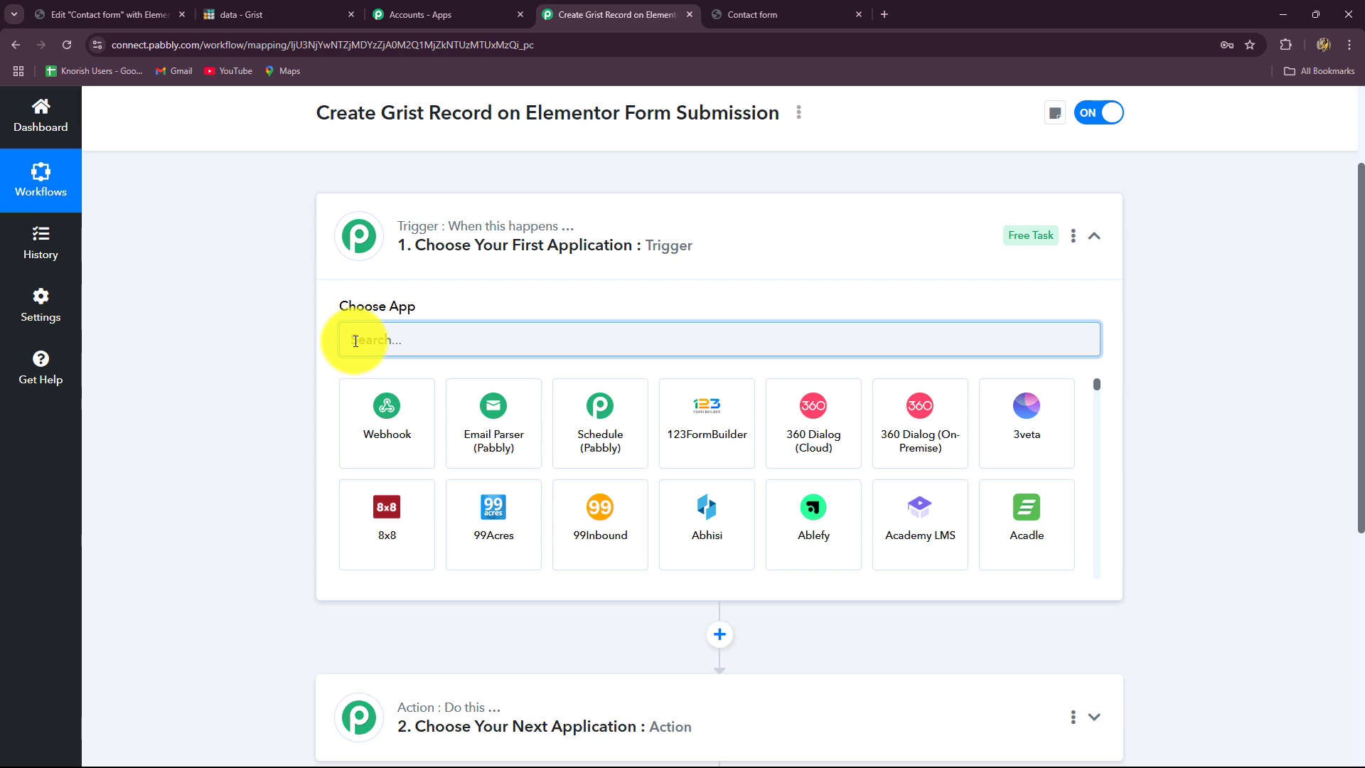
key(Caps_Lock)
text(El)
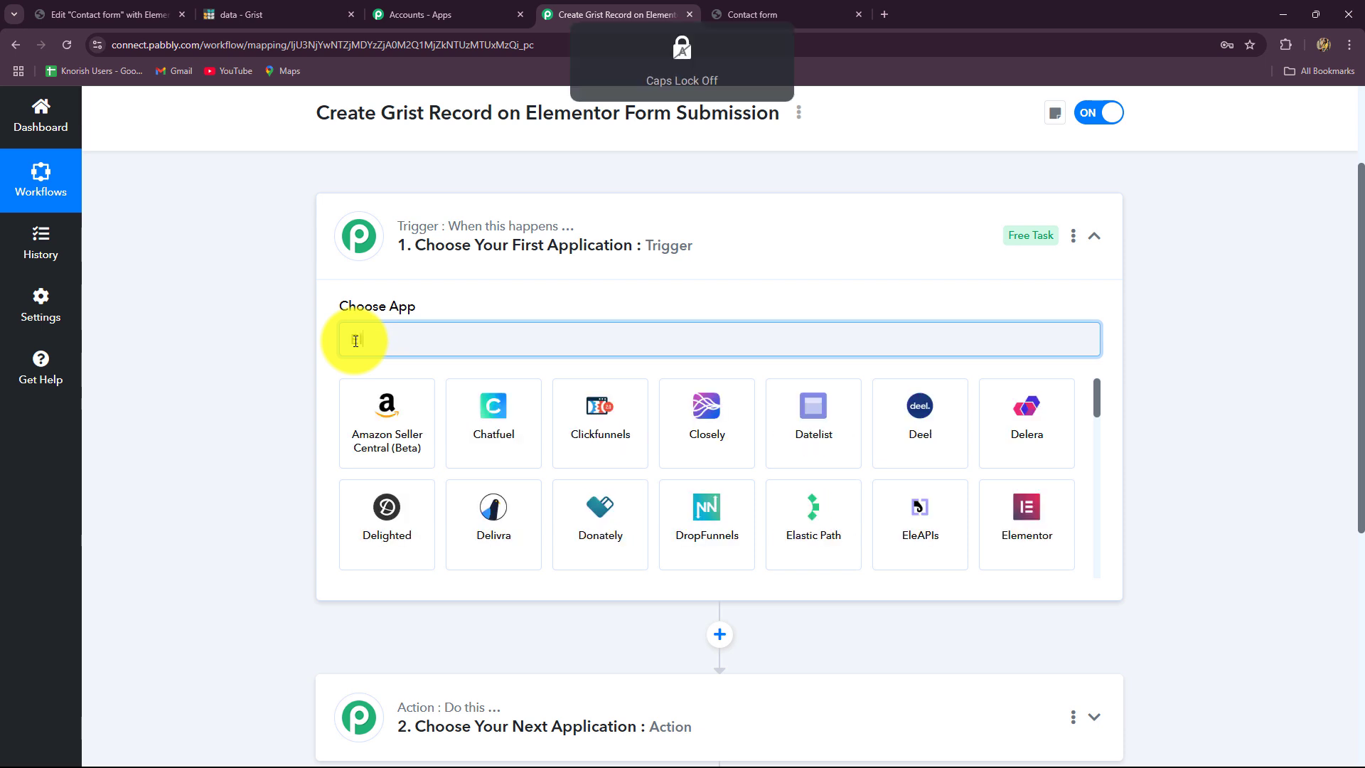
text(e)
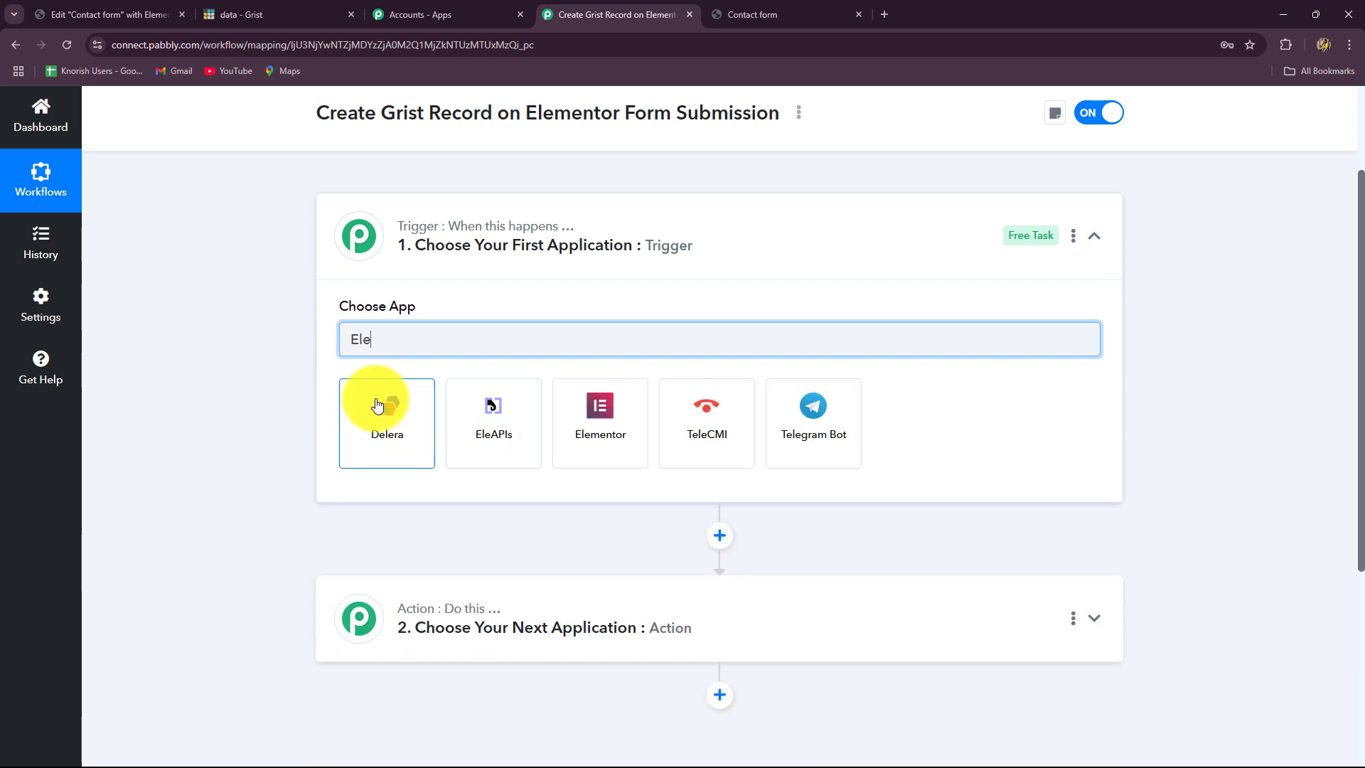
click(625, 425)
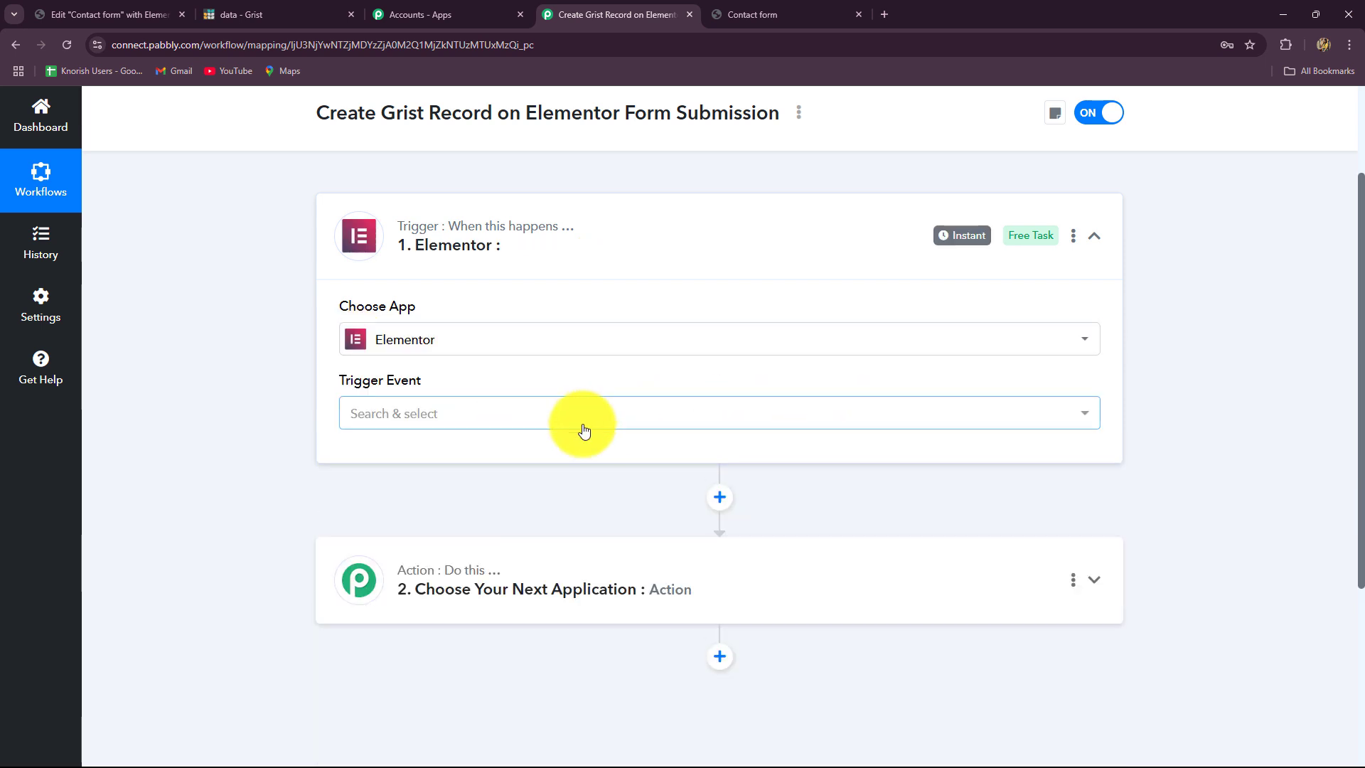
click(437, 415)
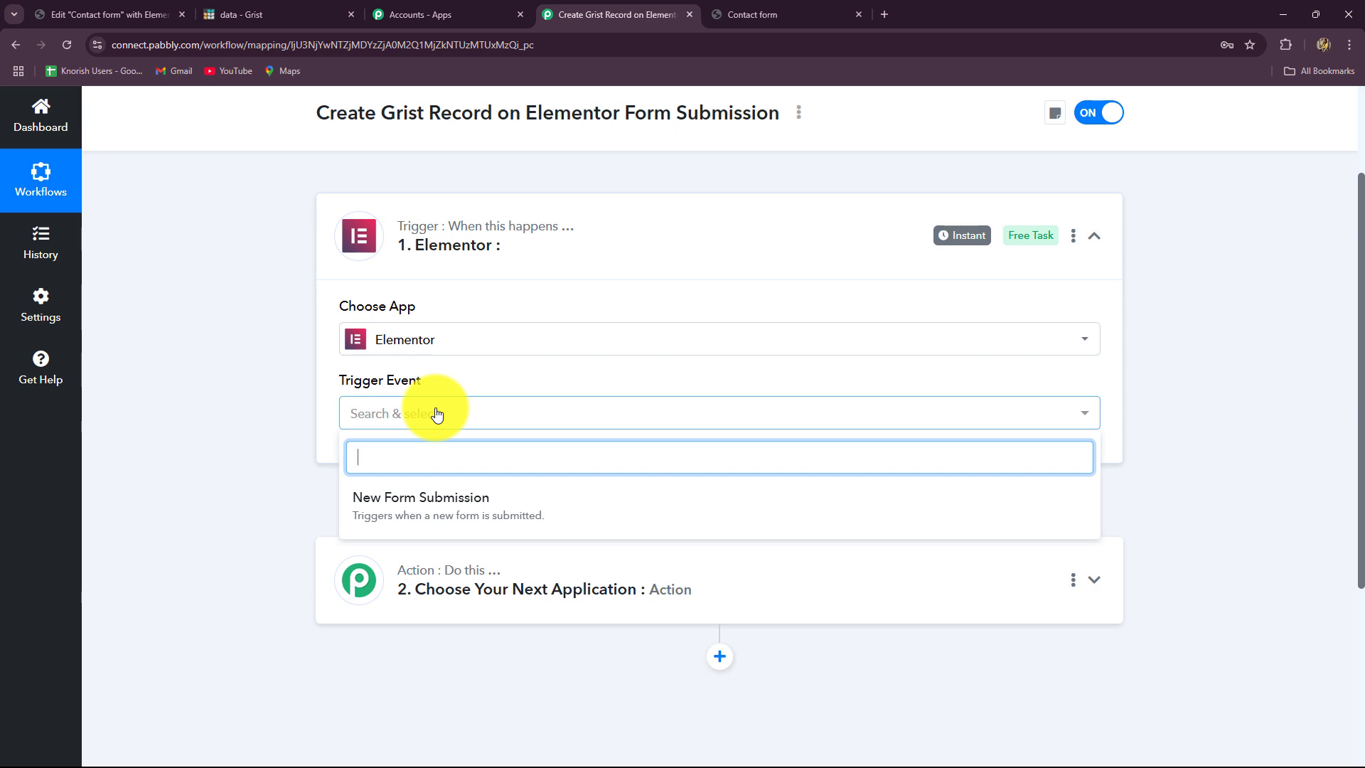
click(434, 508)
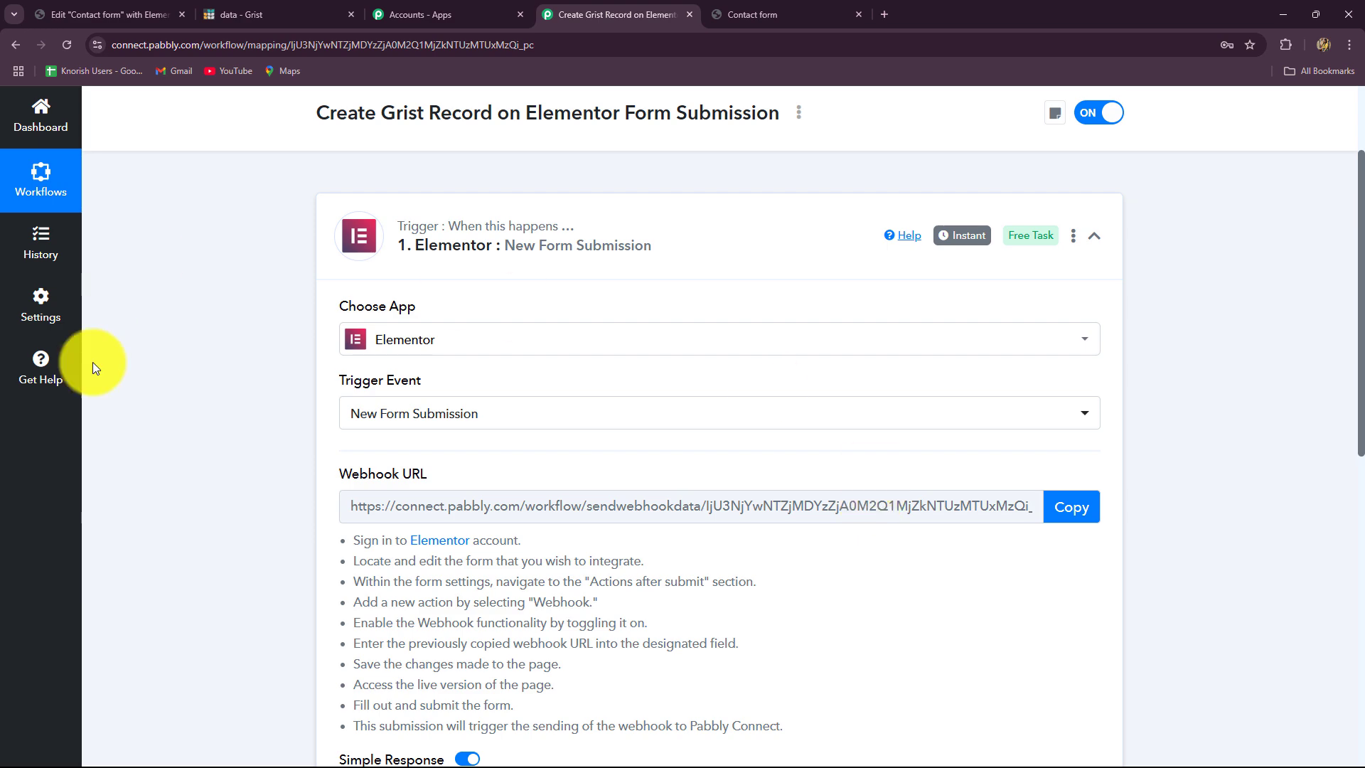
- Read through the webhook setup instructions shown below the Elementor trigger
scroll(609, 457, down, 3)
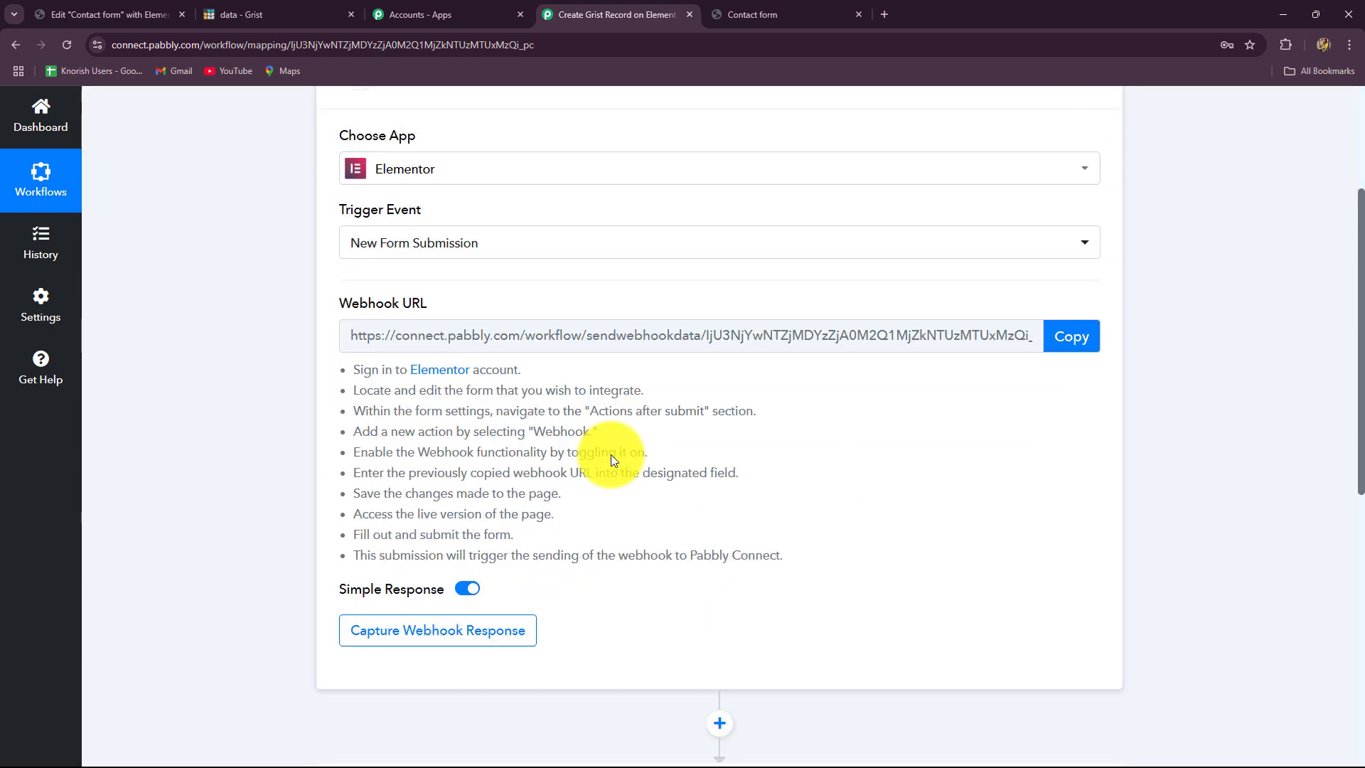
scroll(601, 622, up, 3)
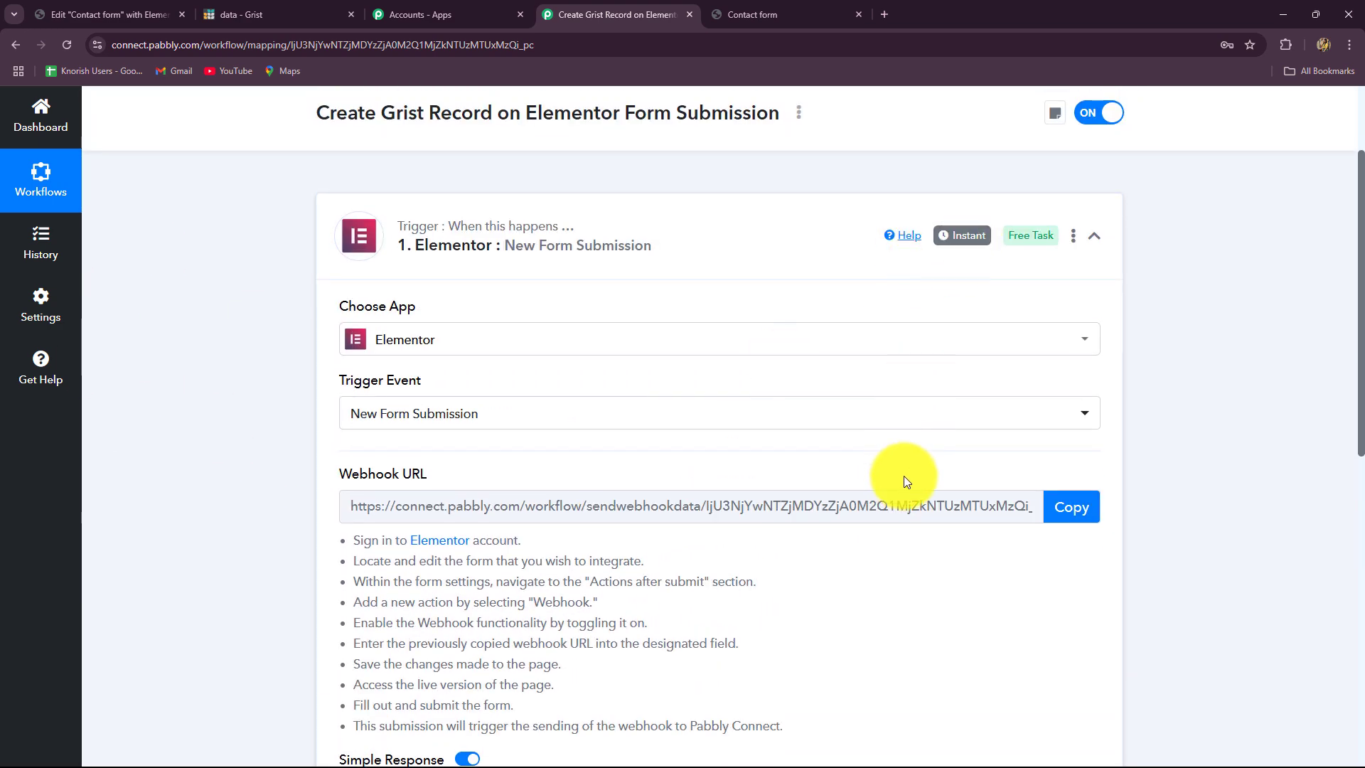
scroll(904, 470, down, 3)
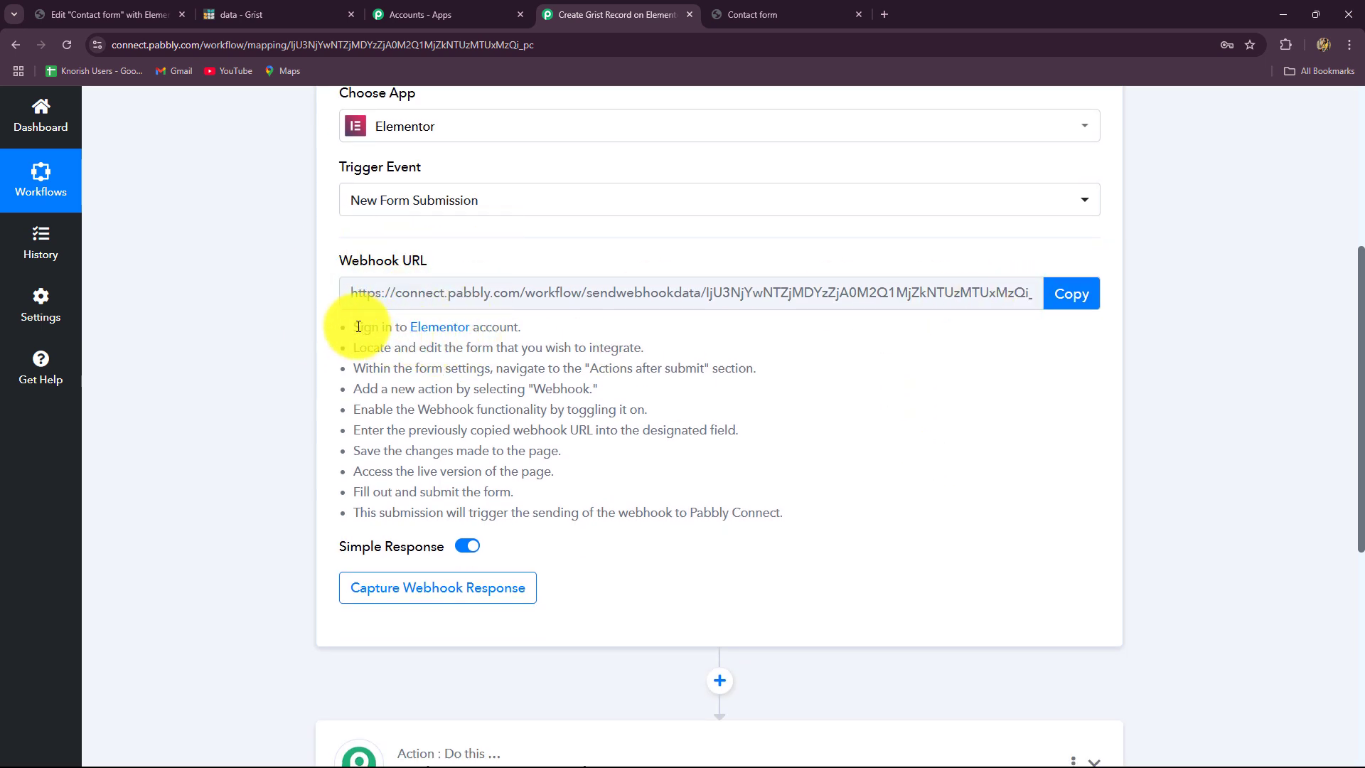
drag(355, 327, 783, 514)
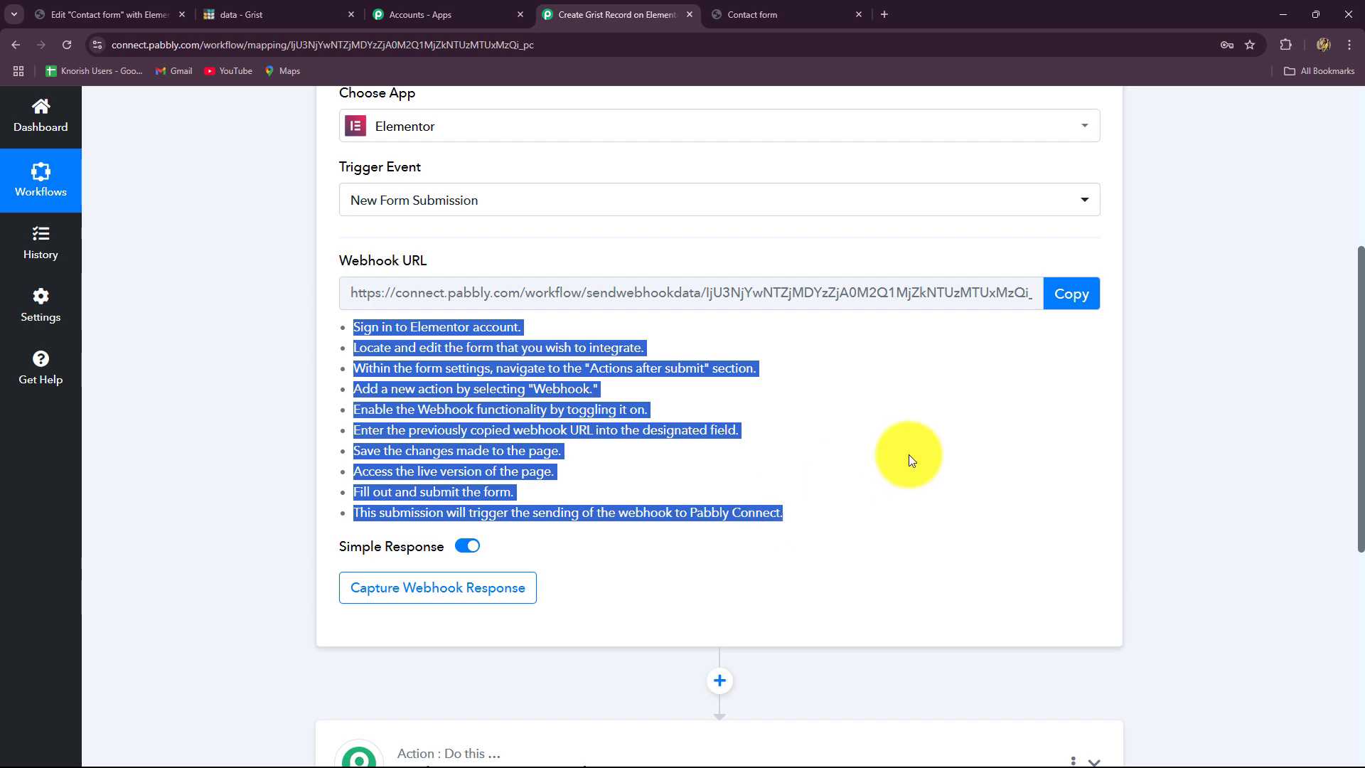
click(214, 412)
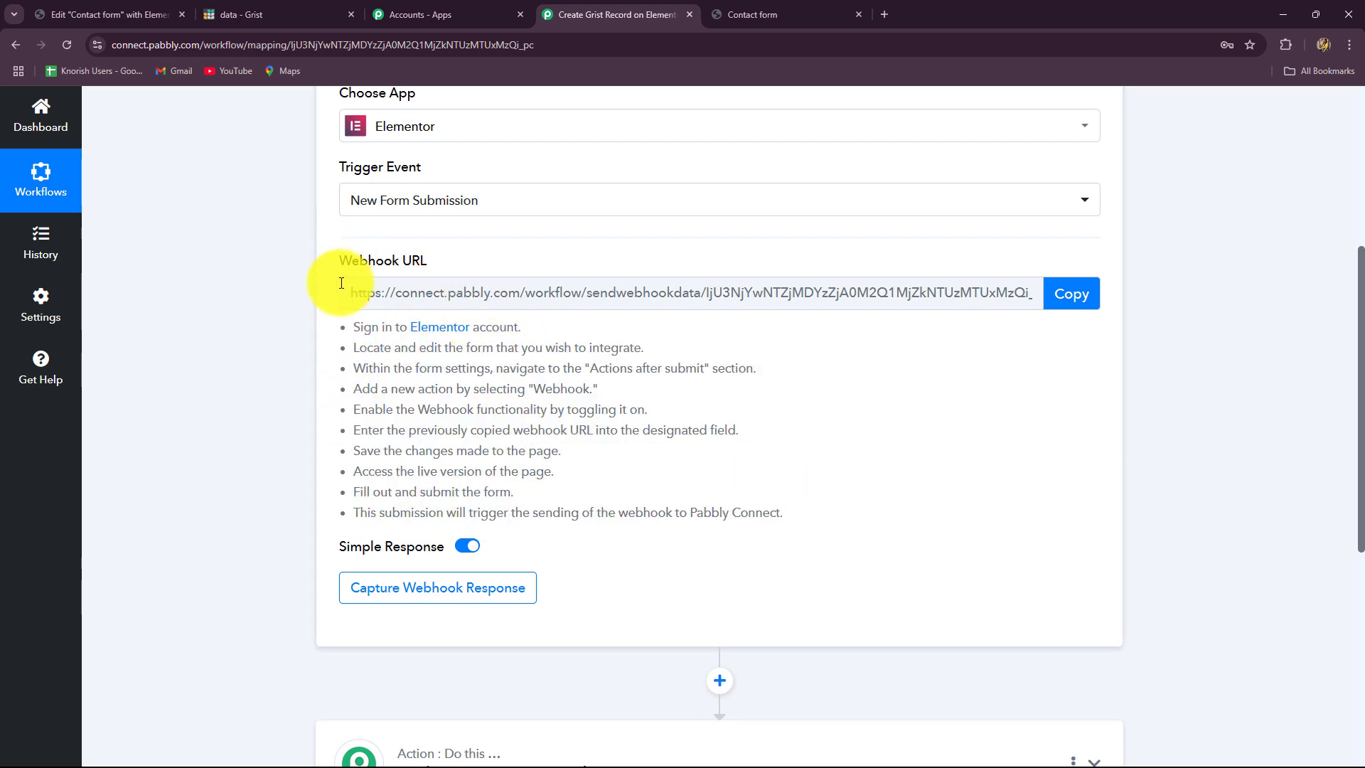
- Copy the trigger's webhook URL so Pabbly starts waiting for a test submission
click(108, 14)
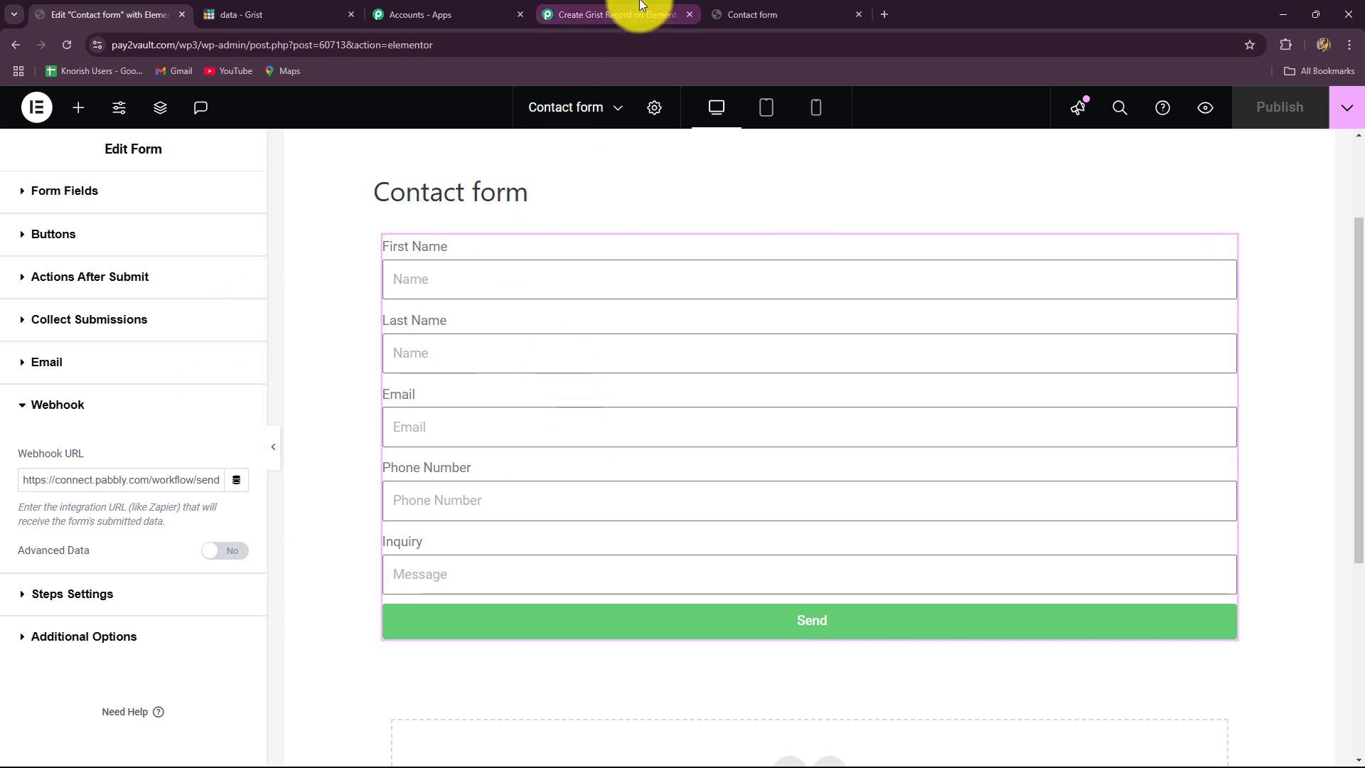
click(618, 13)
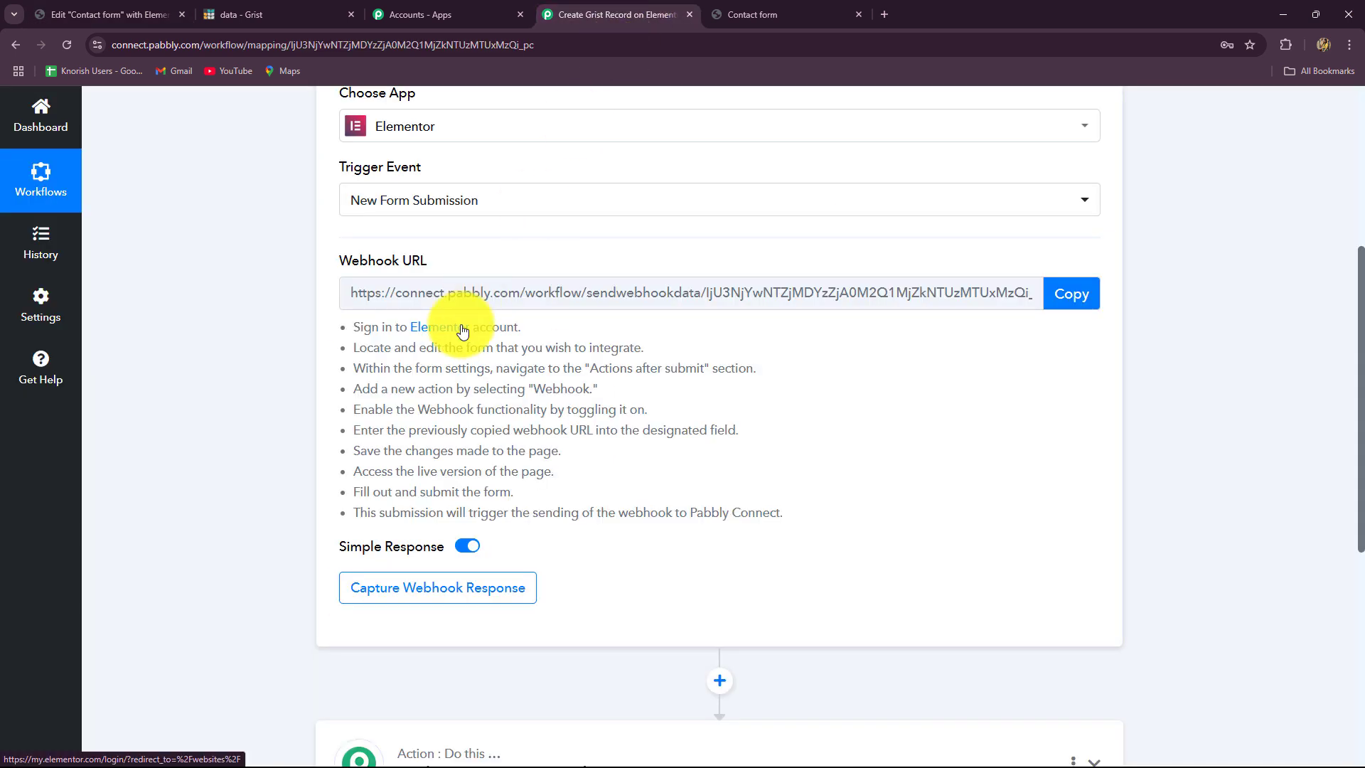
scroll(455, 349, up, 2)
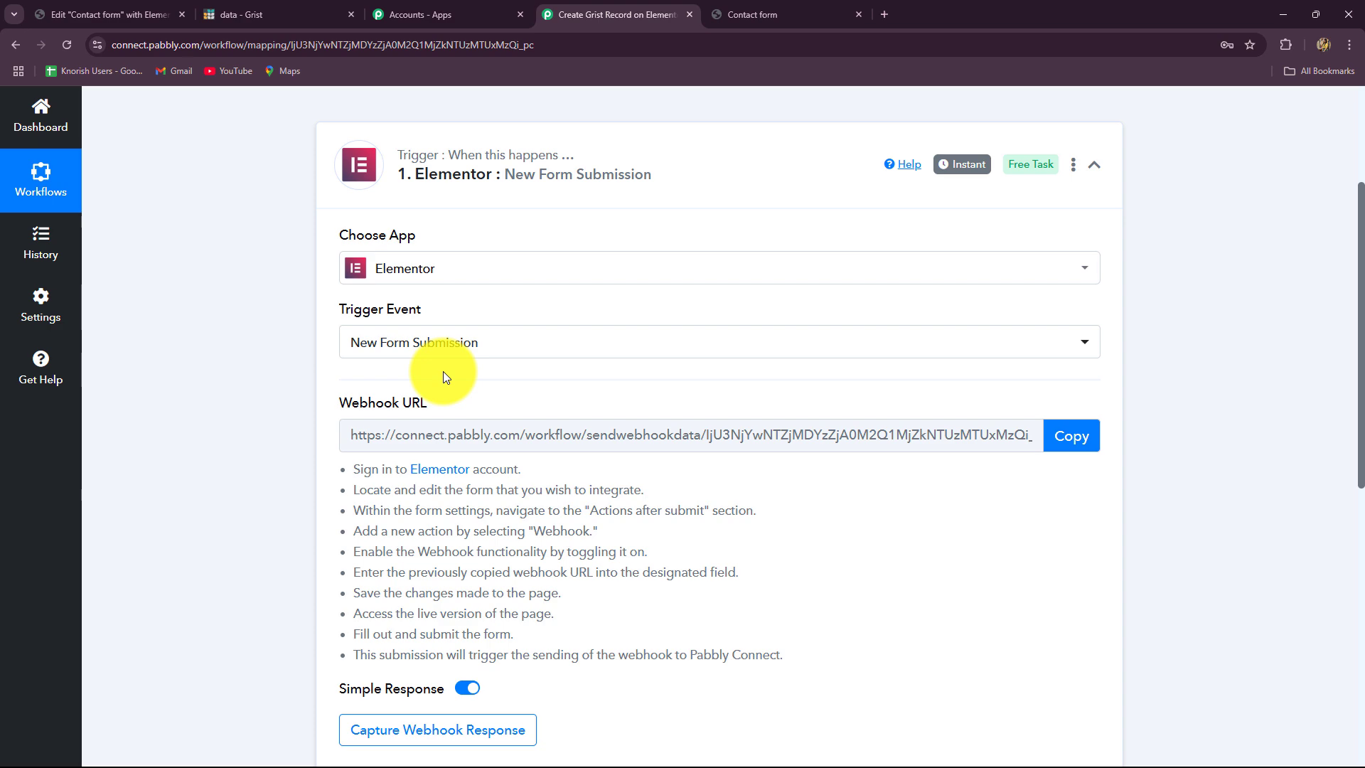
click(1077, 436)
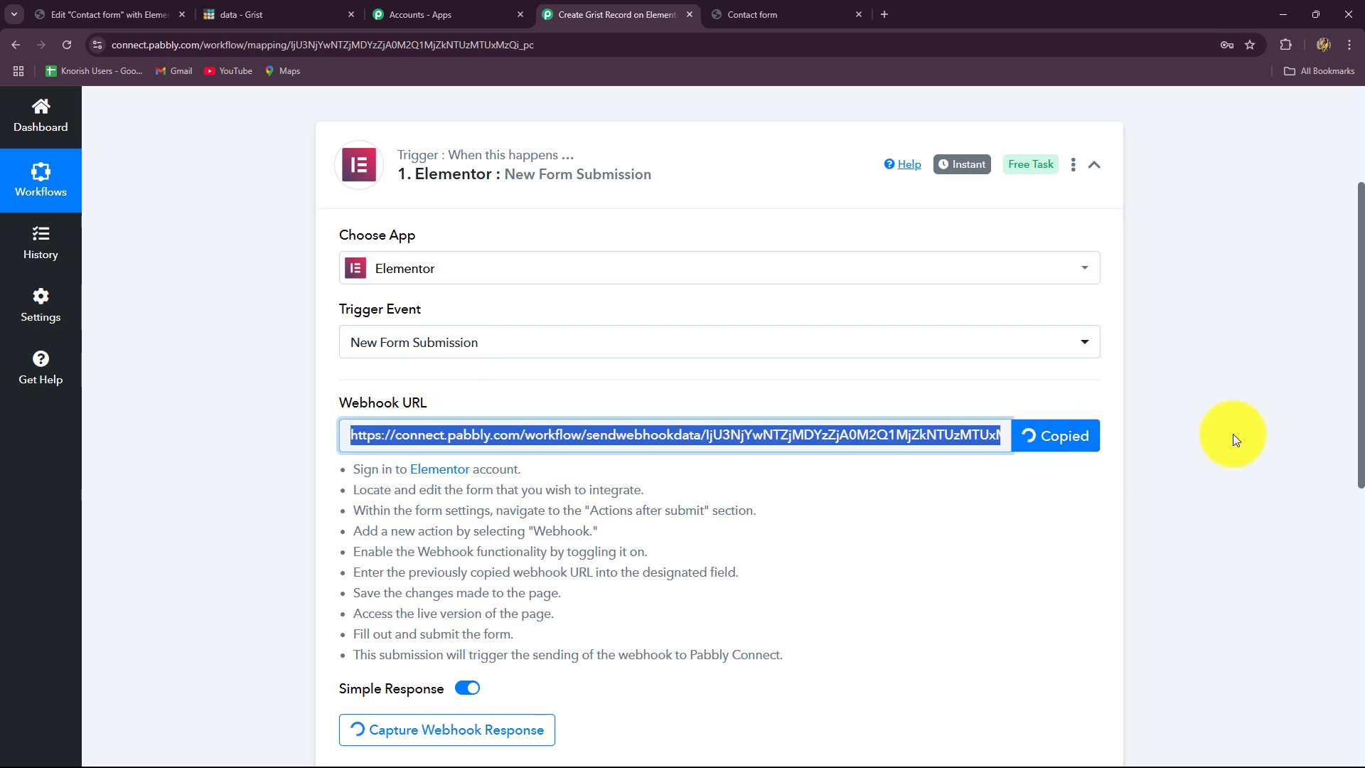
scroll(1088, 554, down, 3)
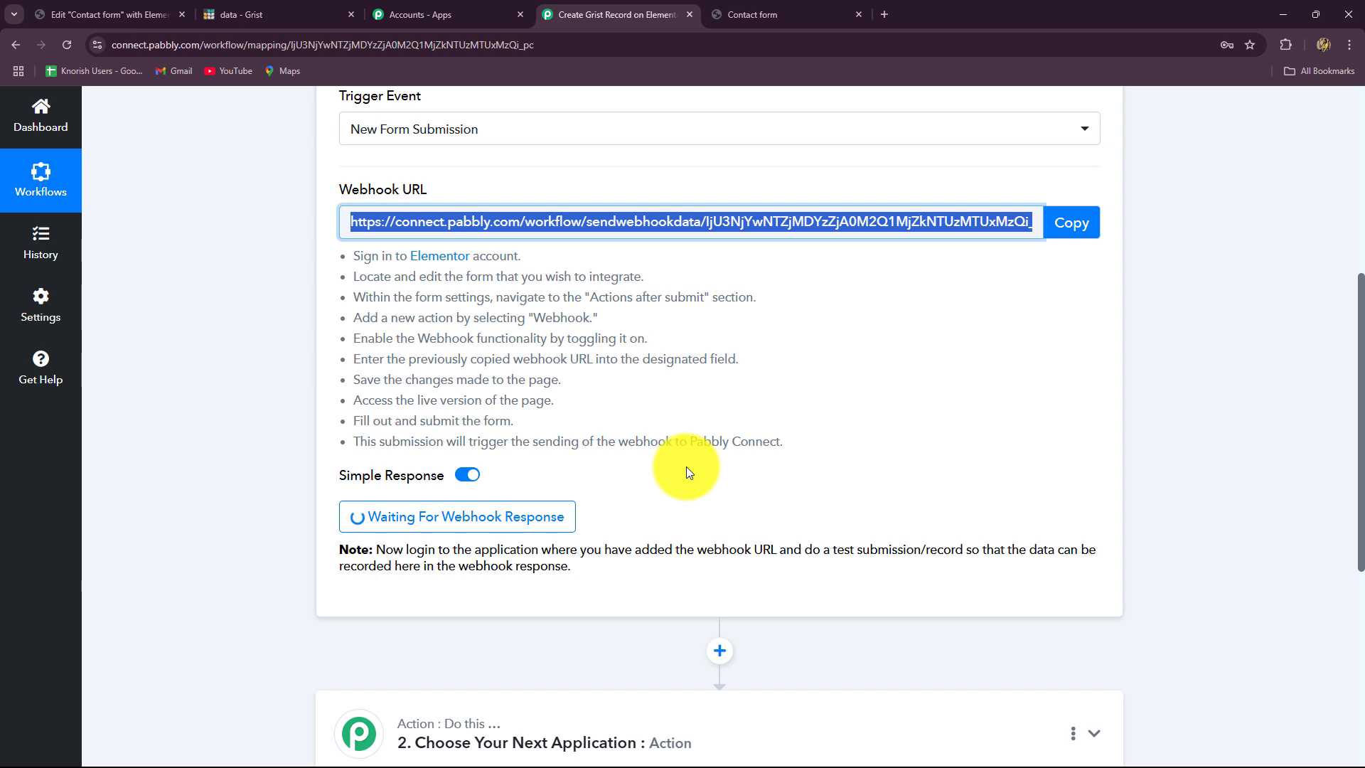
- Return to the Elementor contact form editor and expand its Actions After Submit section
click(151, 21)
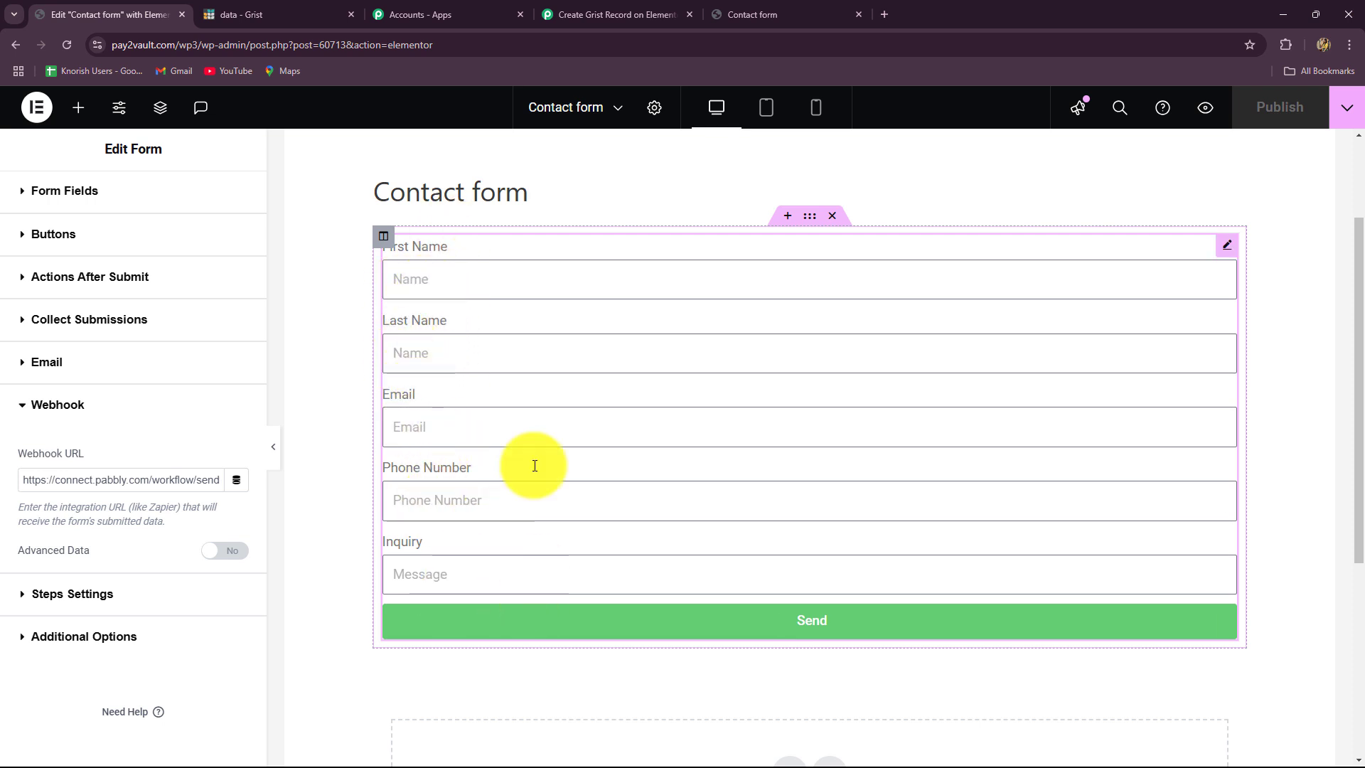
click(71, 285)
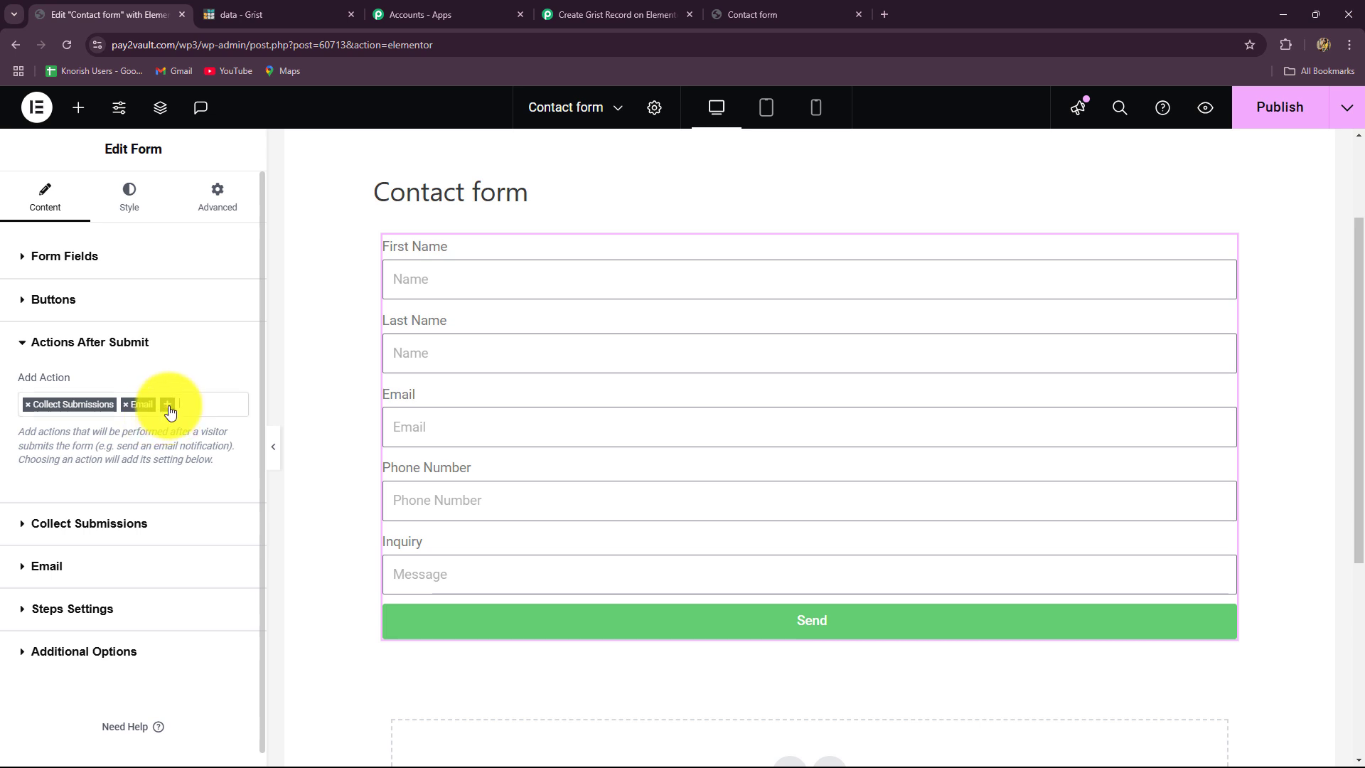
- Add Webhook as an after-submit action and expand its settings
click(170, 410)
text(web)
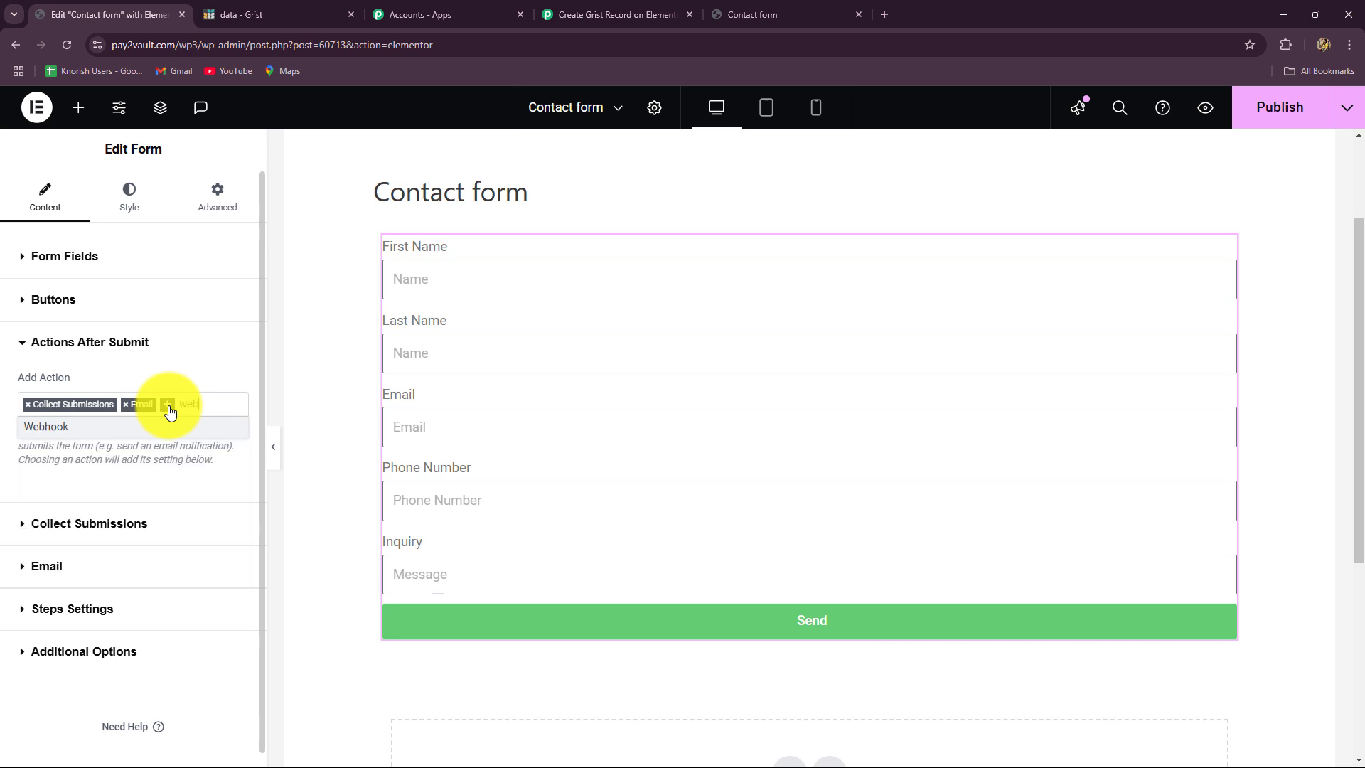
click(76, 427)
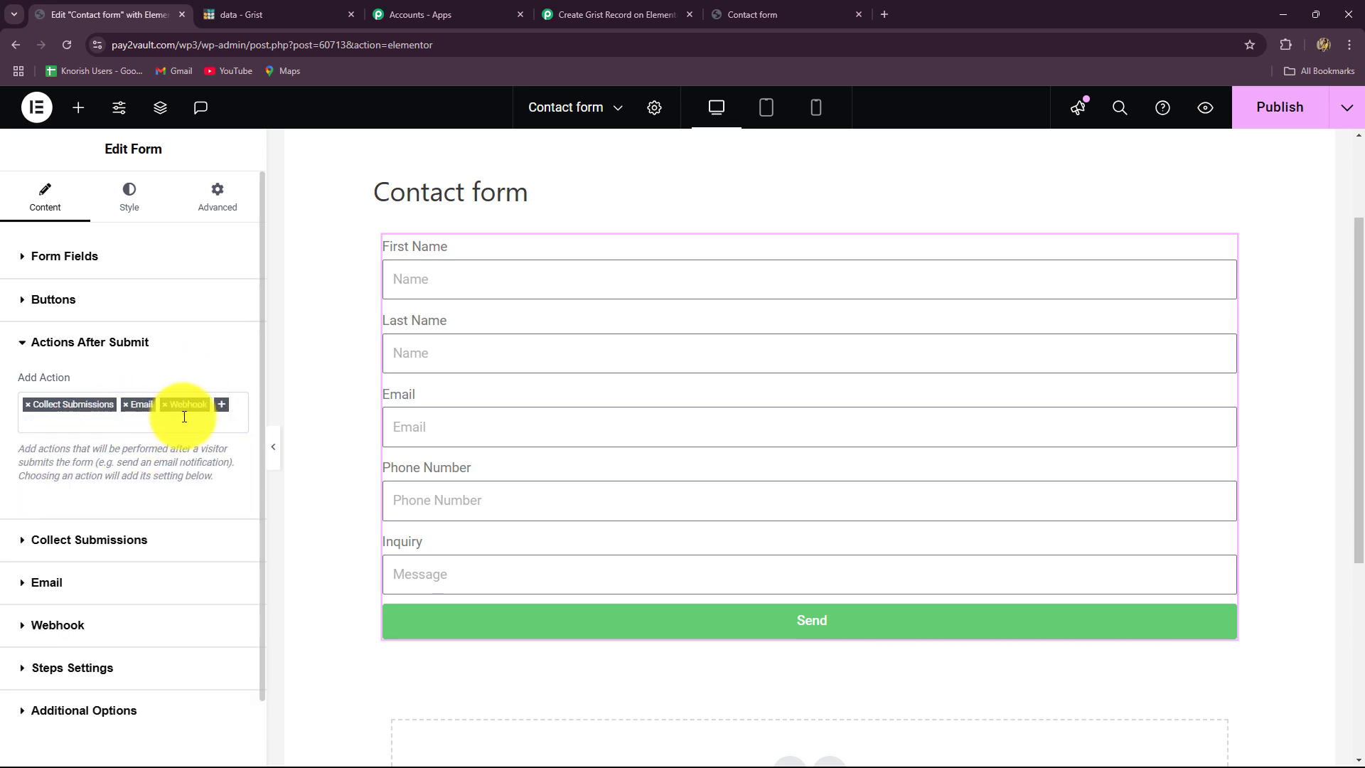
scroll(178, 416, down, 1)
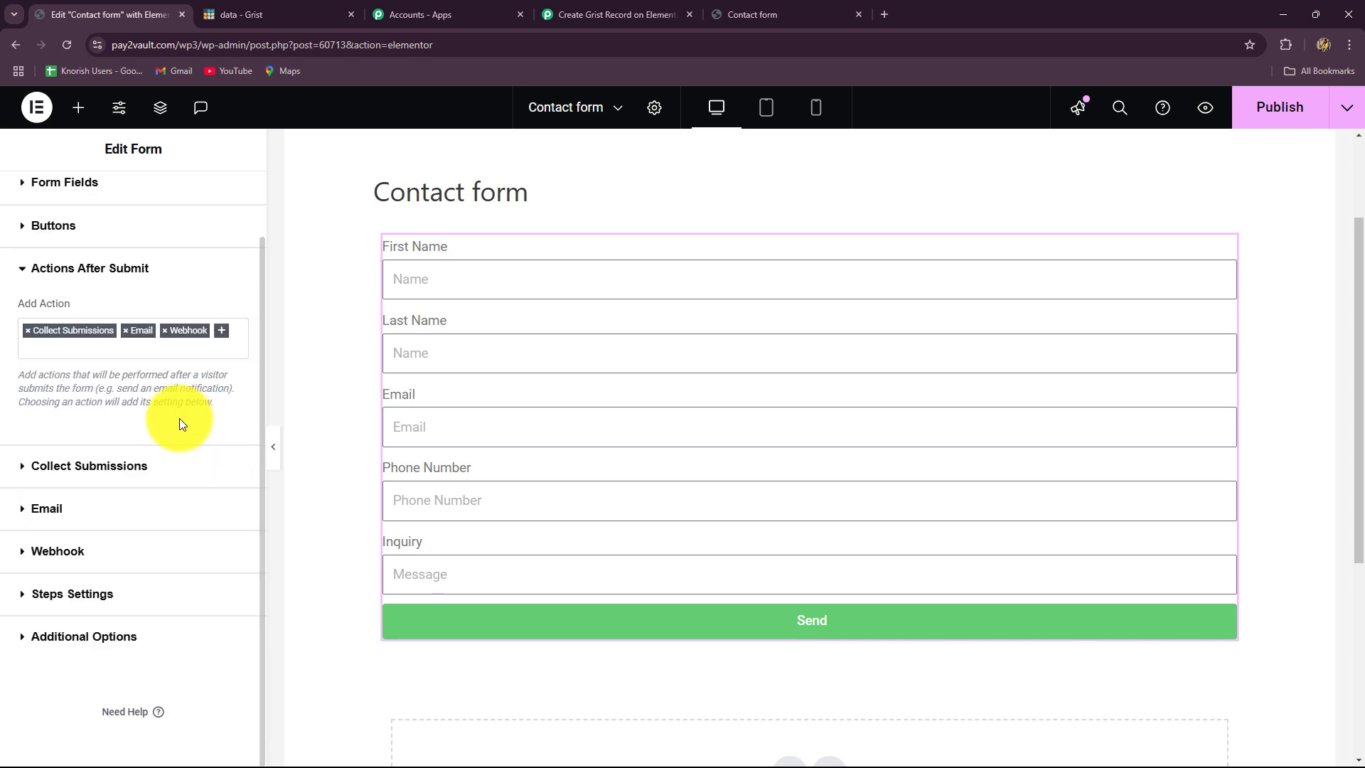
click(54, 552)
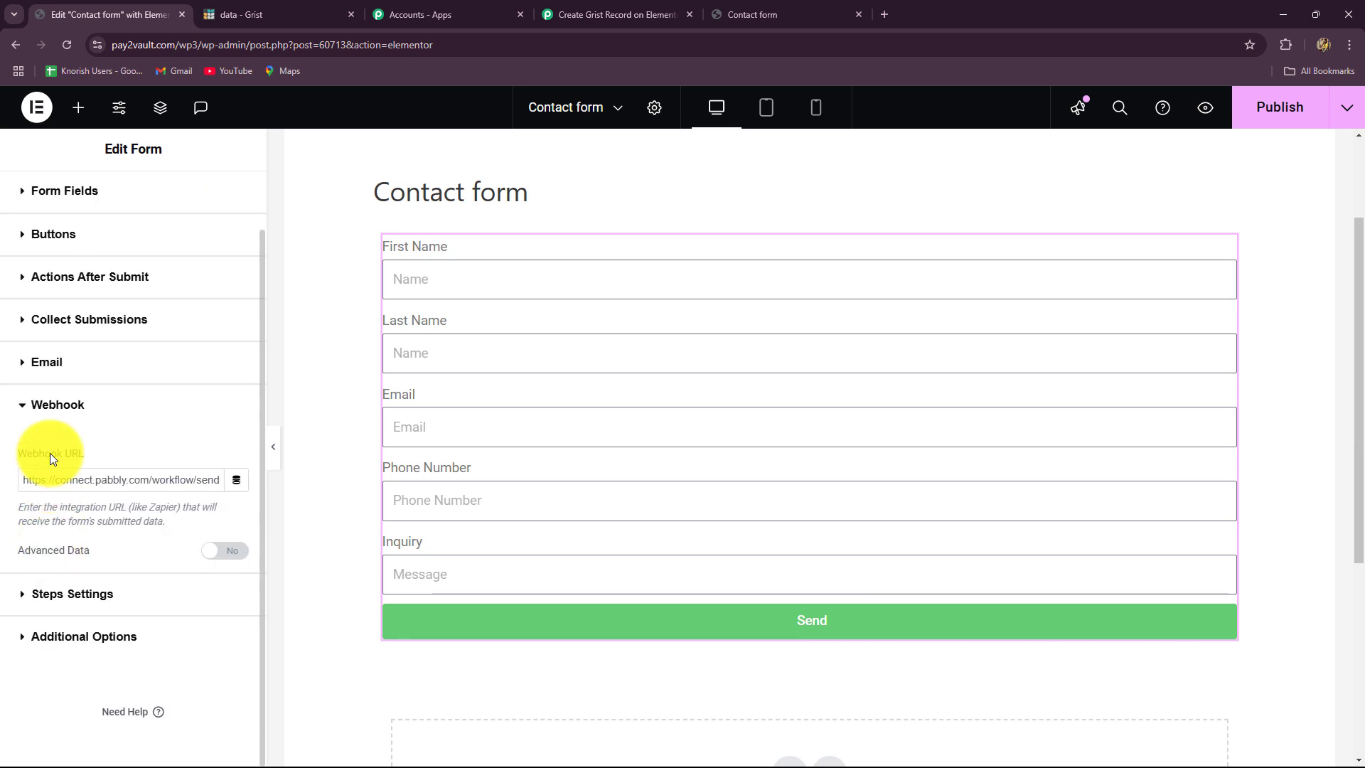
- Replace the webhook URL with the copied Pabbly URL and publish the form
drag(29, 476, 274, 477)
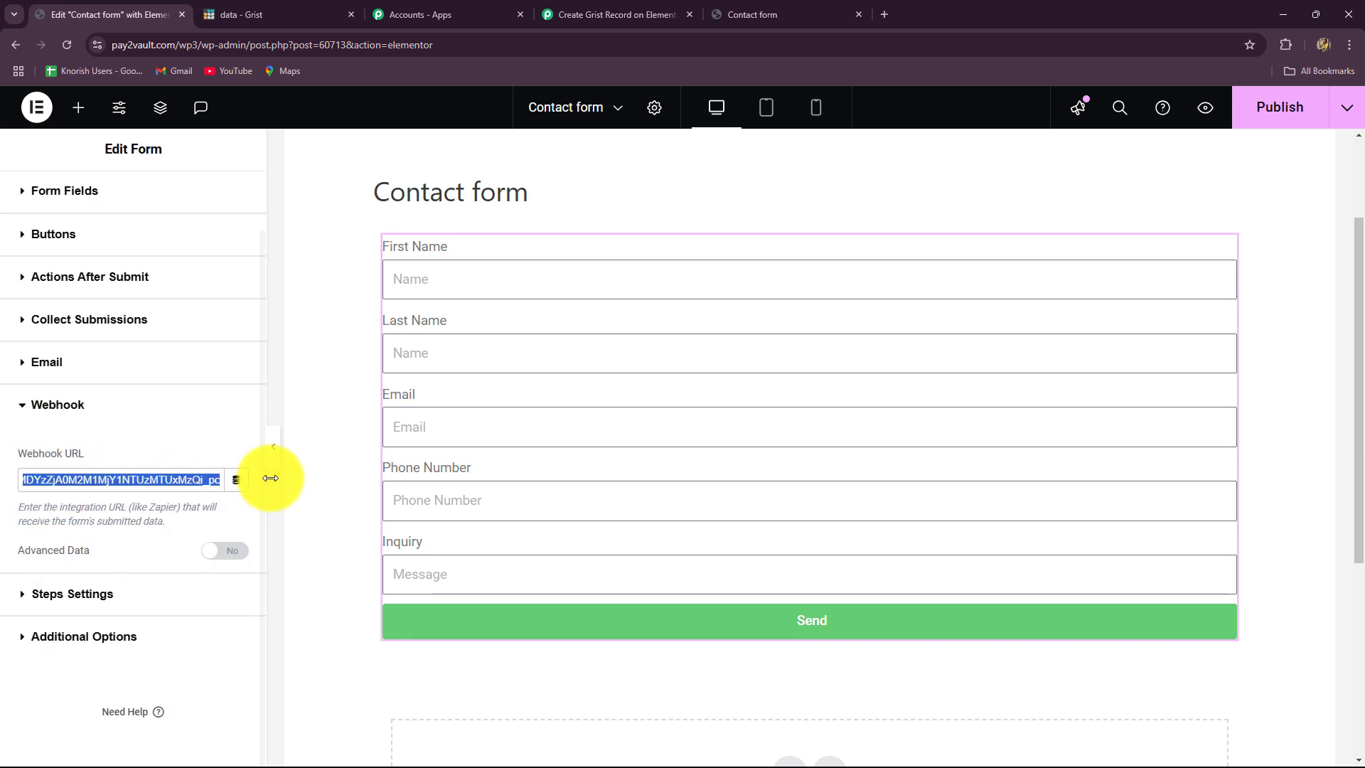
key(BackSpace)
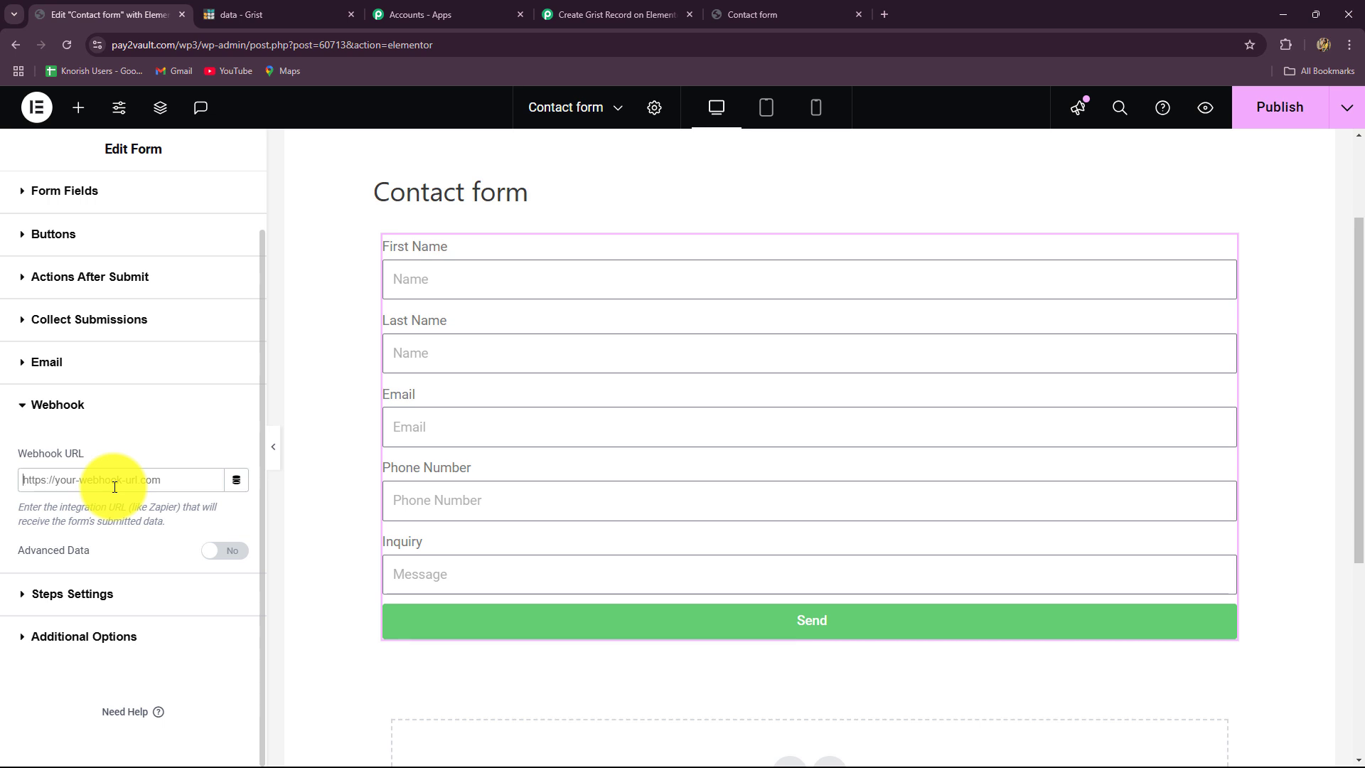
key(ctrl+v)
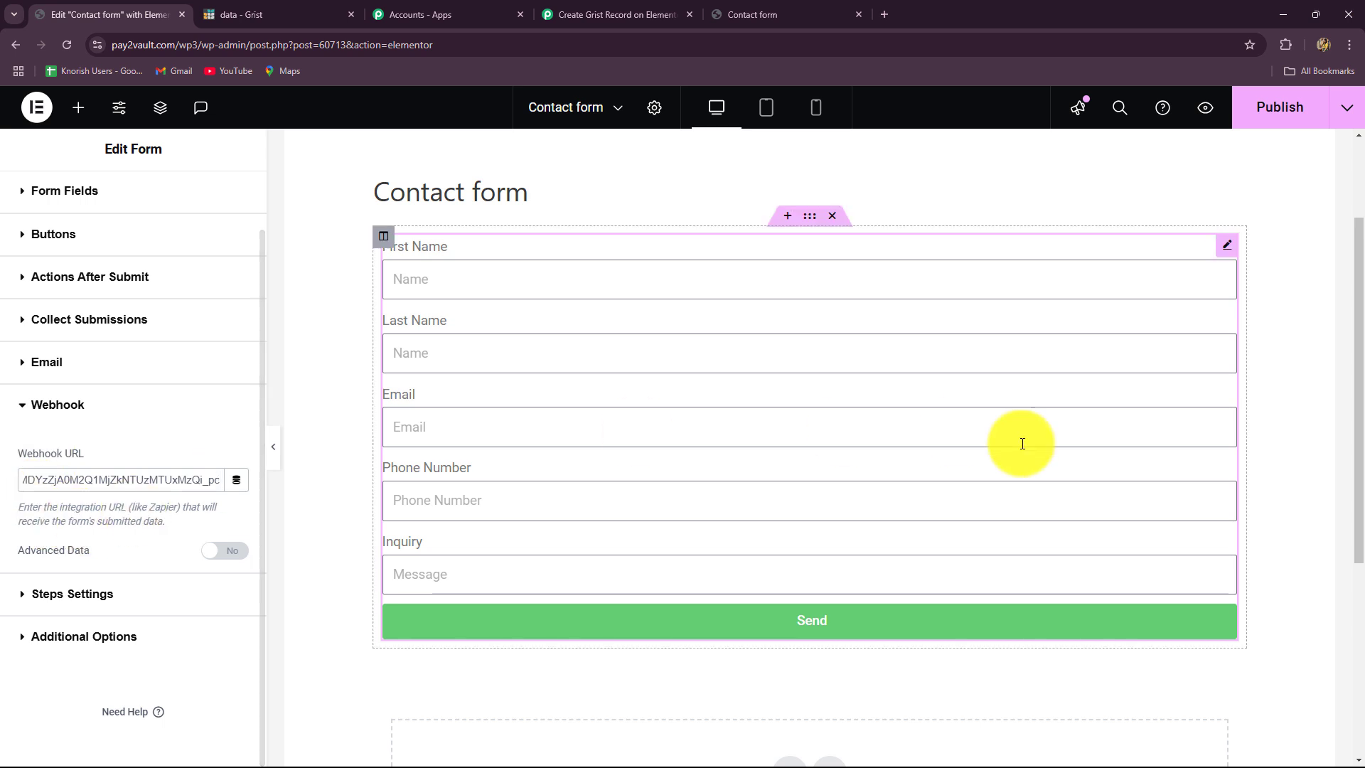
click(1281, 113)
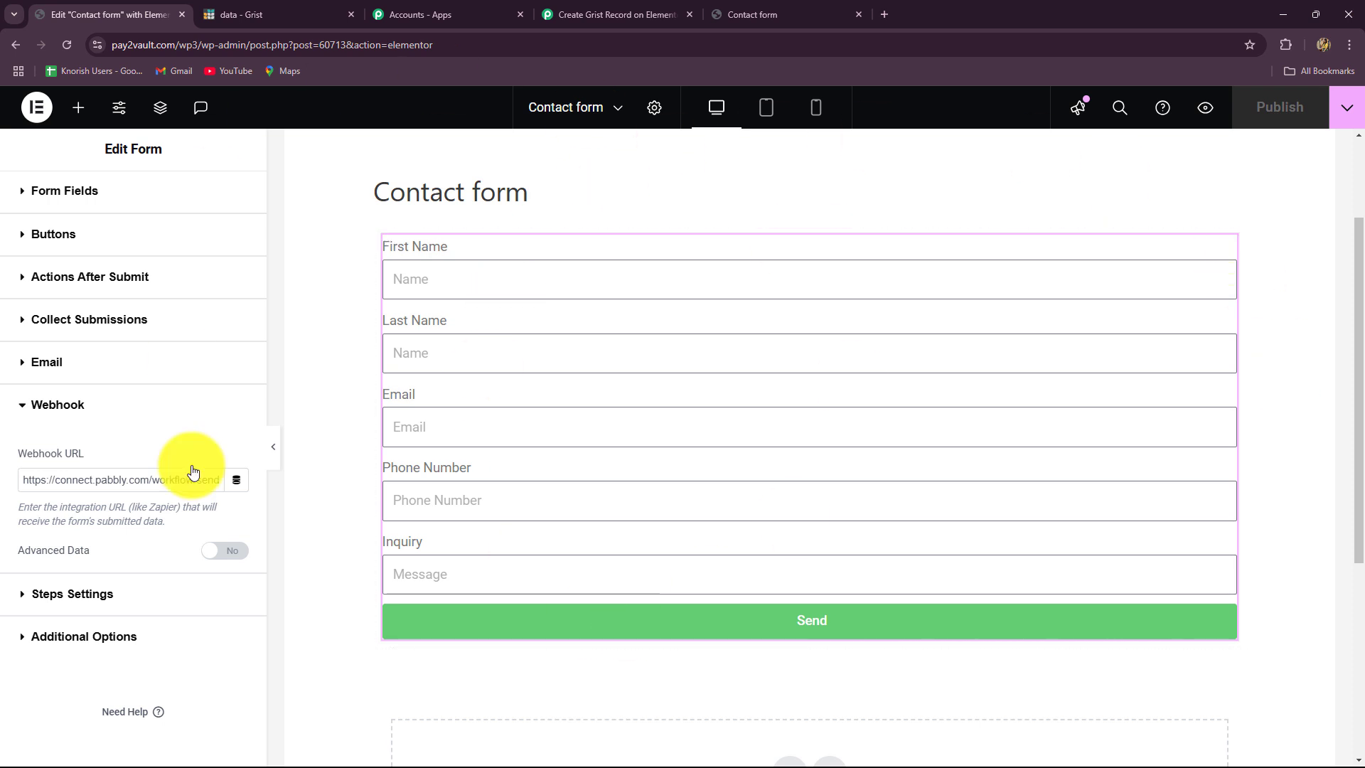
click(575, 13)
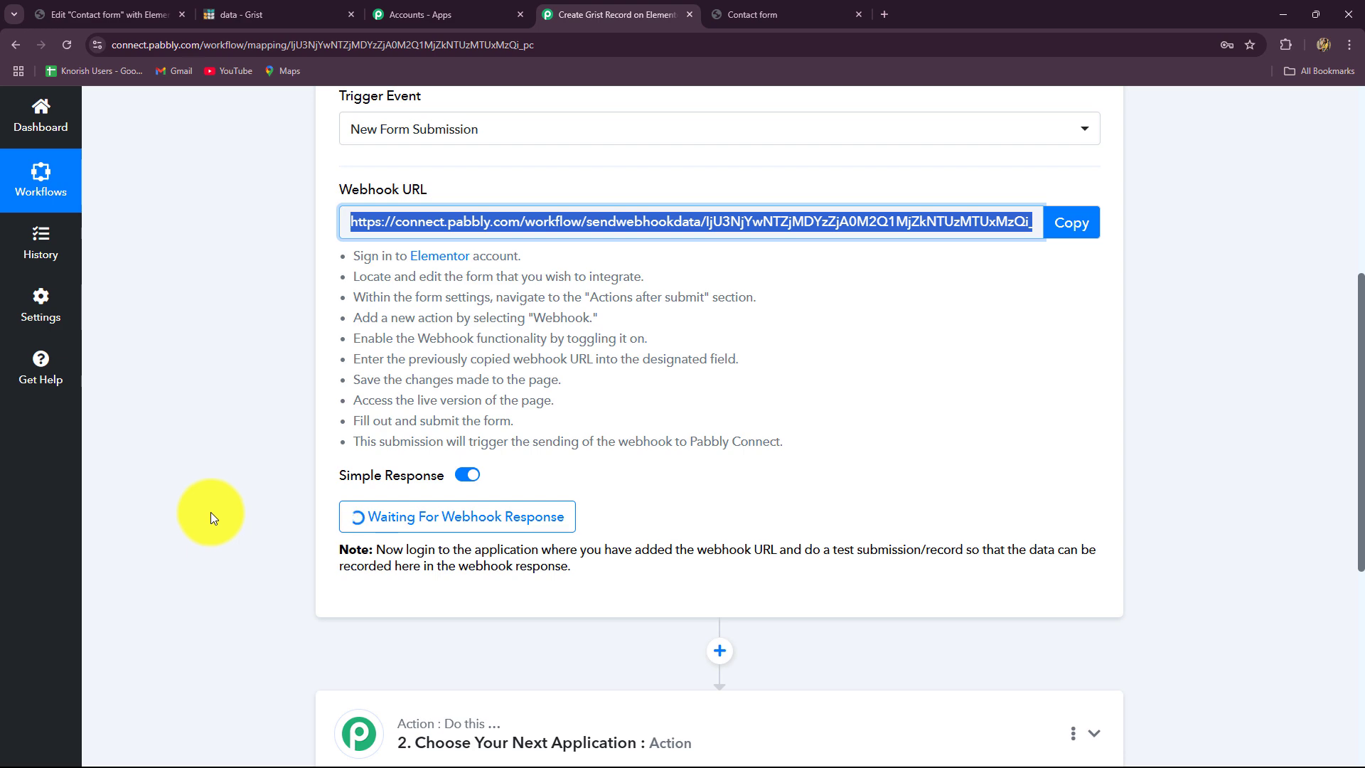
- Confirm the Pabbly trigger is still awaiting a webhook response, then return to the Elementor editor
click(111, 14)
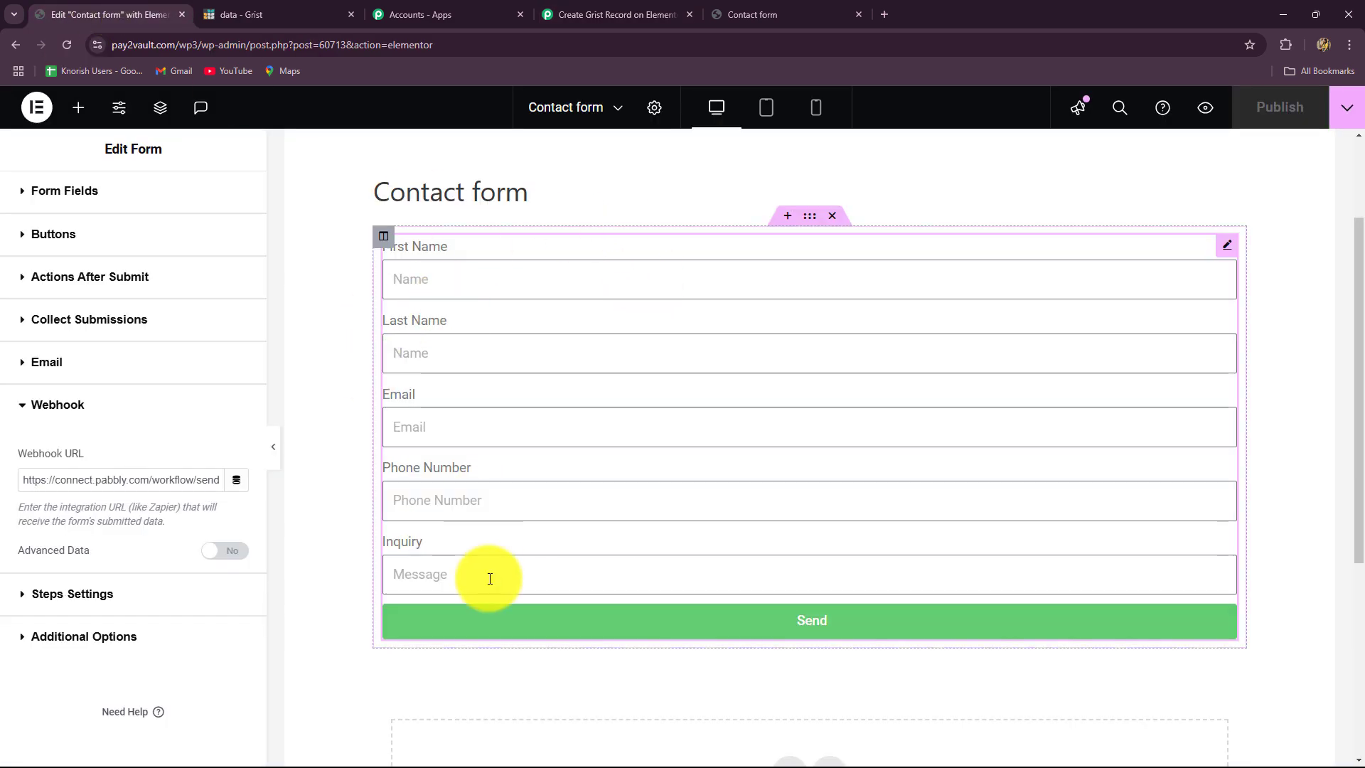
click(574, 14)
scroll(590, 382, down, 3)
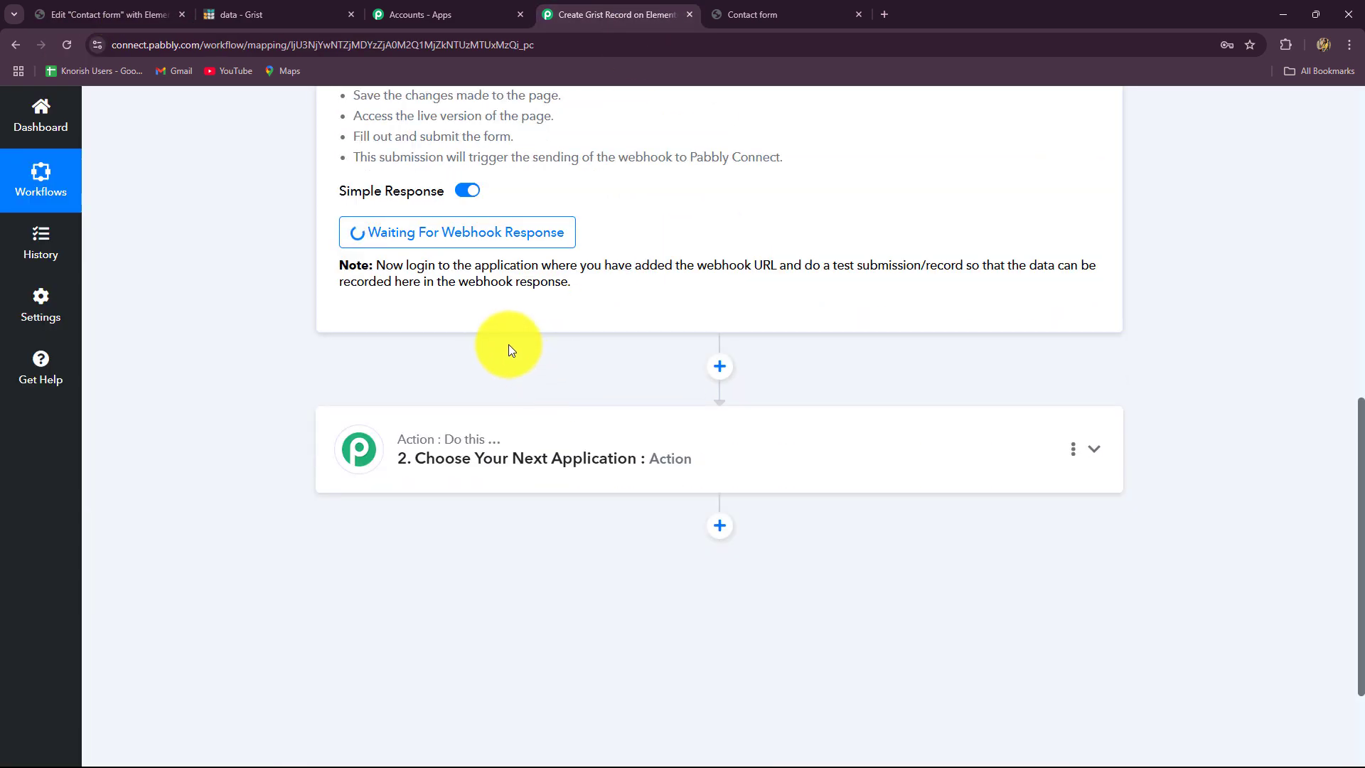
click(79, 14)
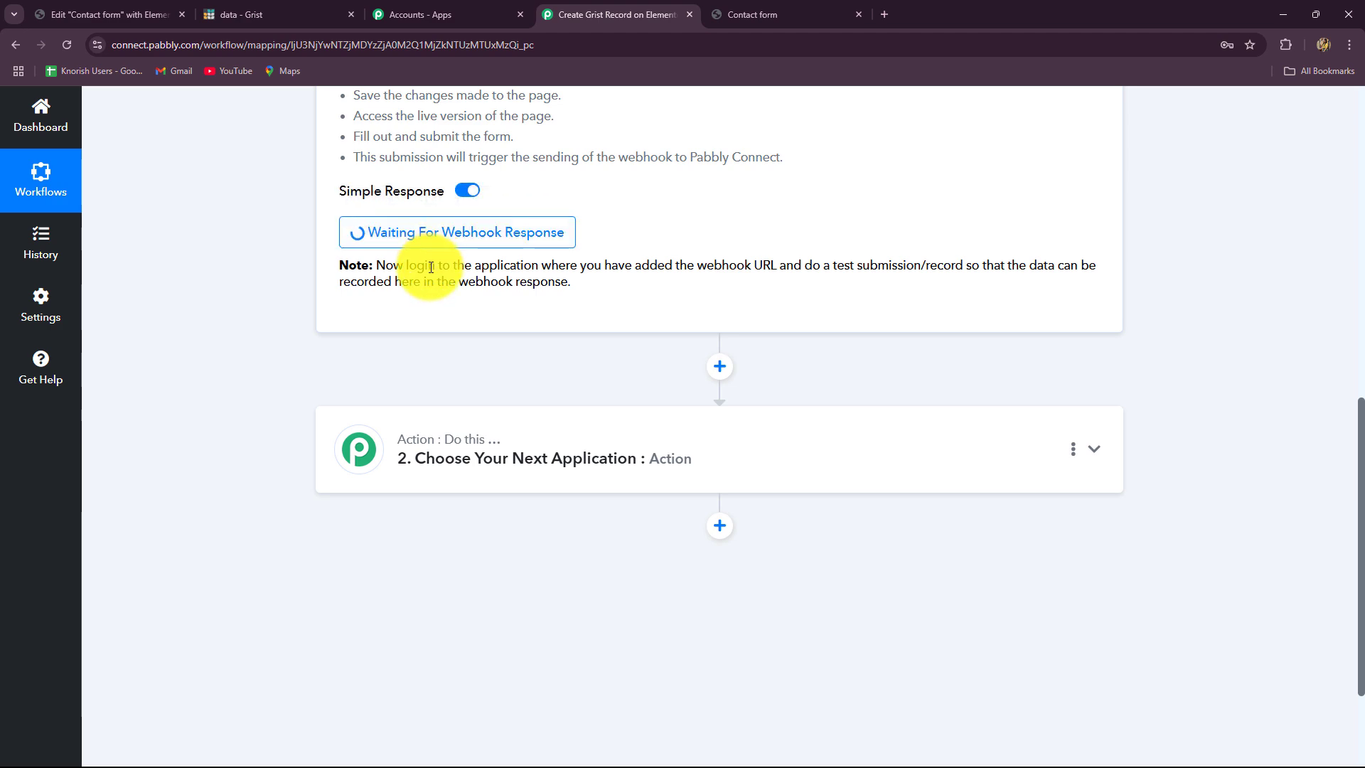
scroll(501, 326, up, 7)
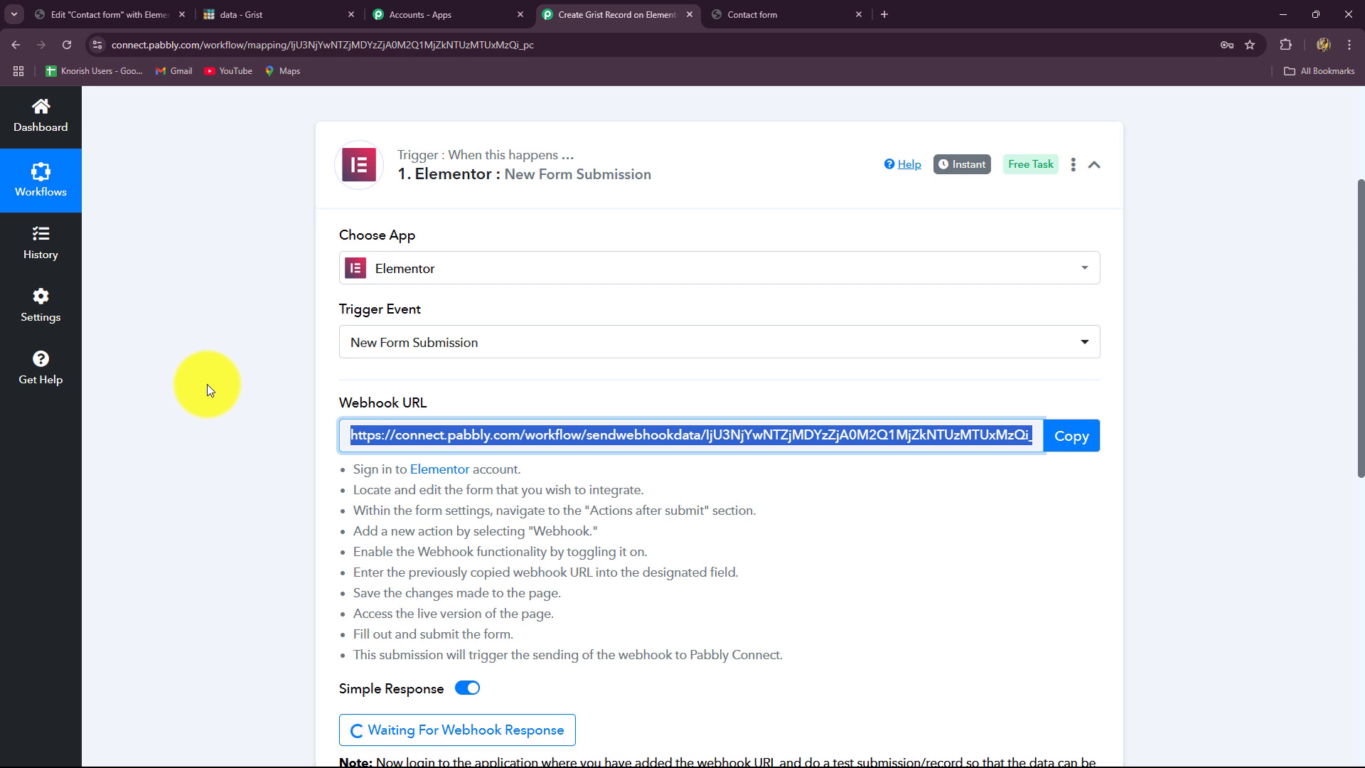
scroll(206, 384, down, 2)
click(107, 14)
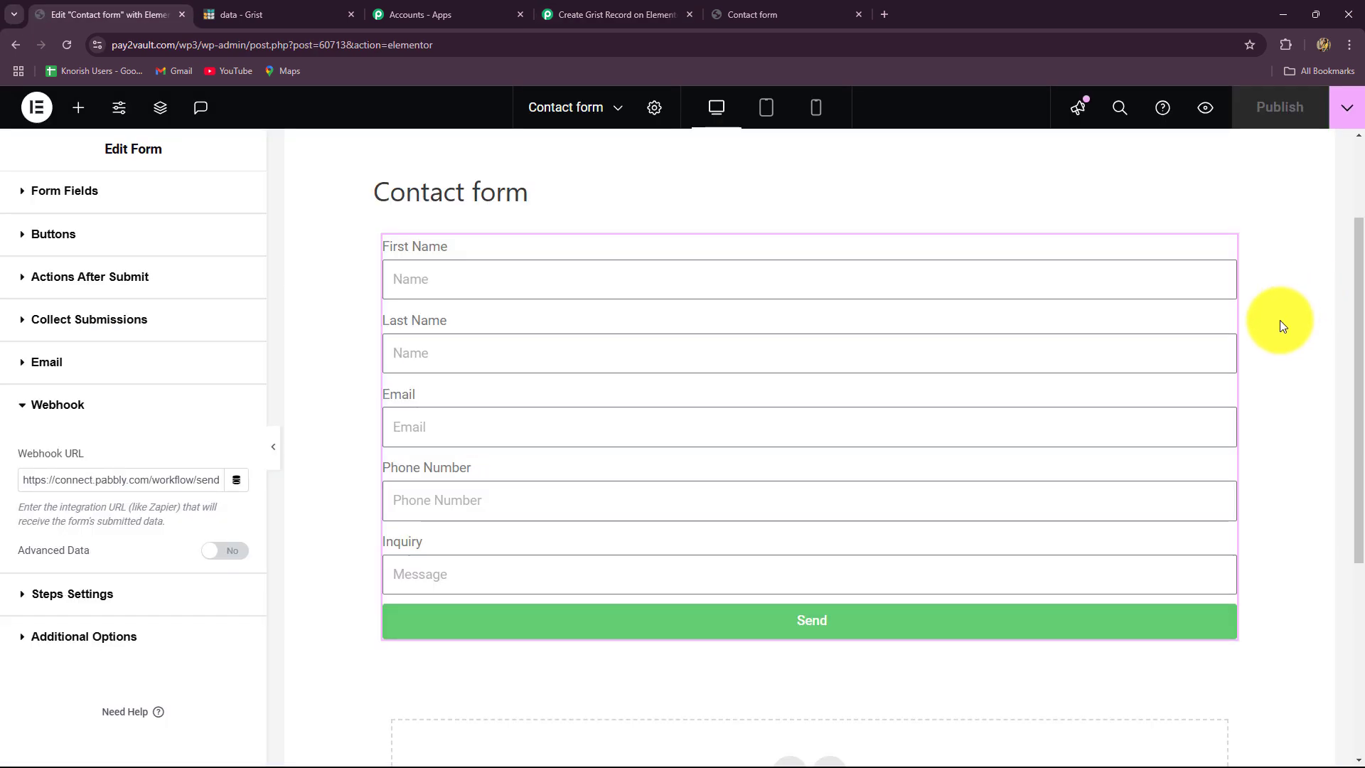
- Preview the live contact form and enter the test lead's first and last name
click(1207, 110)
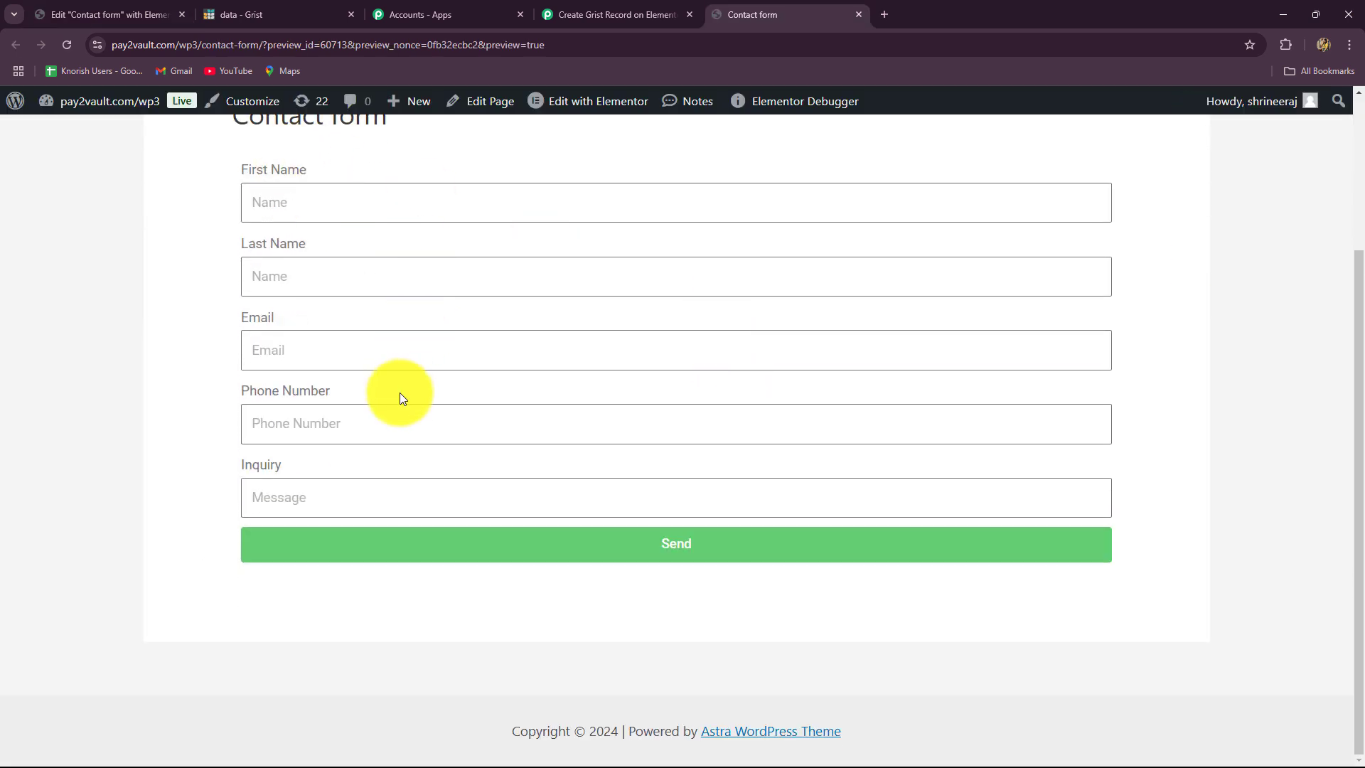
scroll(322, 260, up, 1)
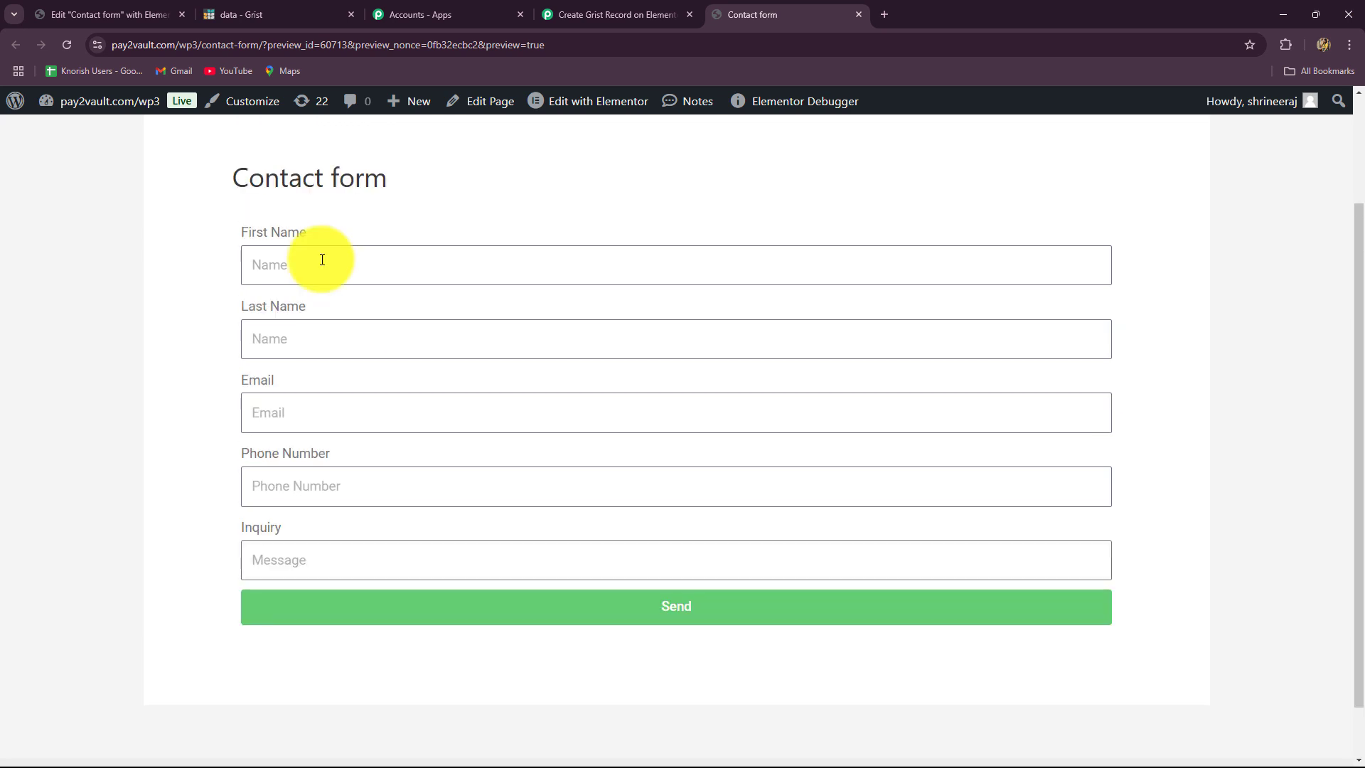
click(322, 259)
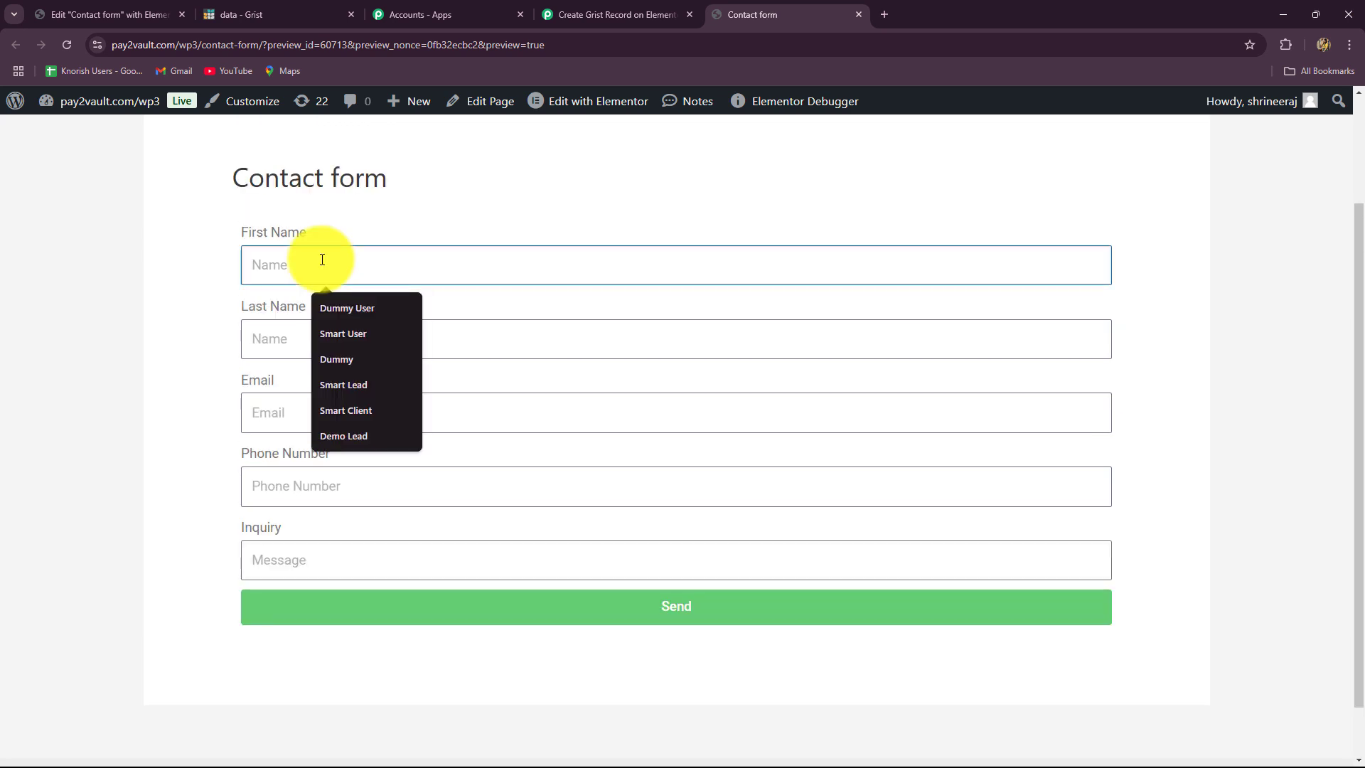
text(Smart)
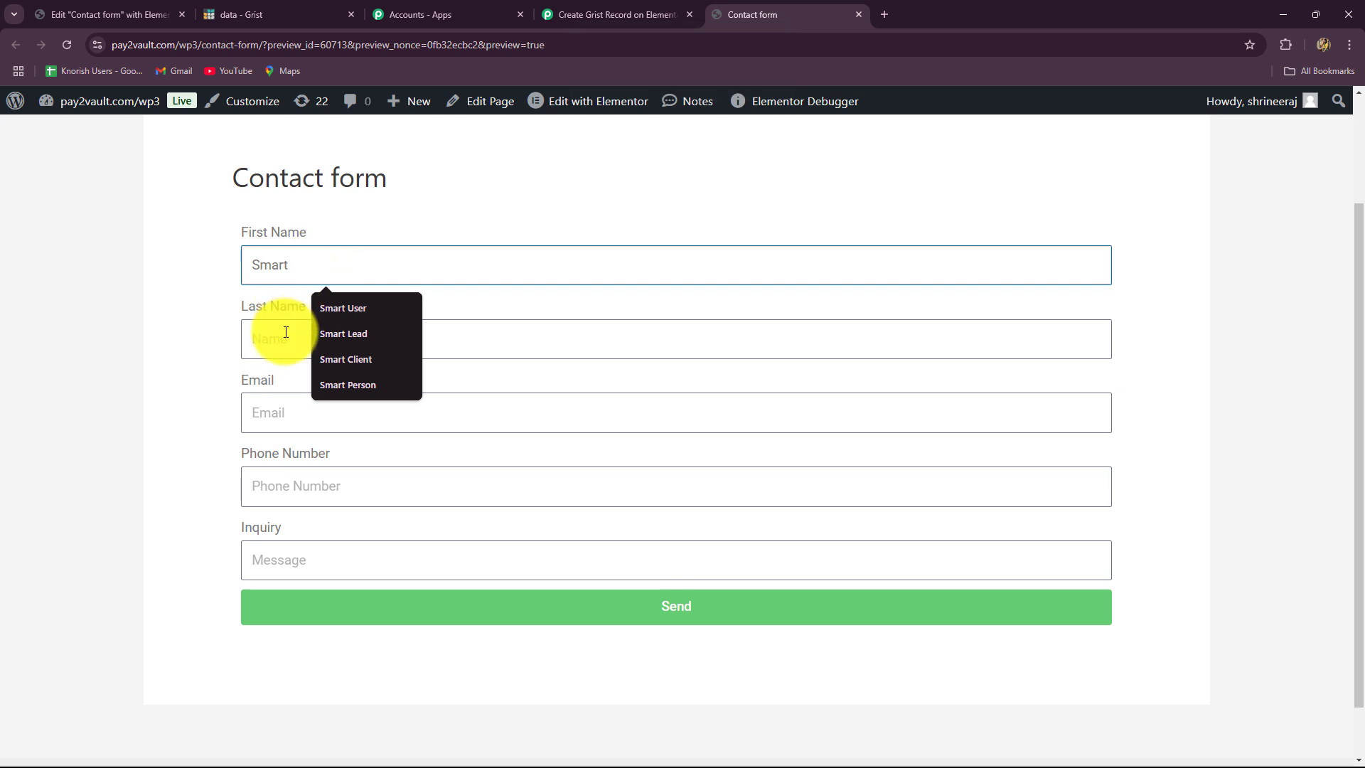
click(285, 332)
key(Caps_Lock)
text(Le)
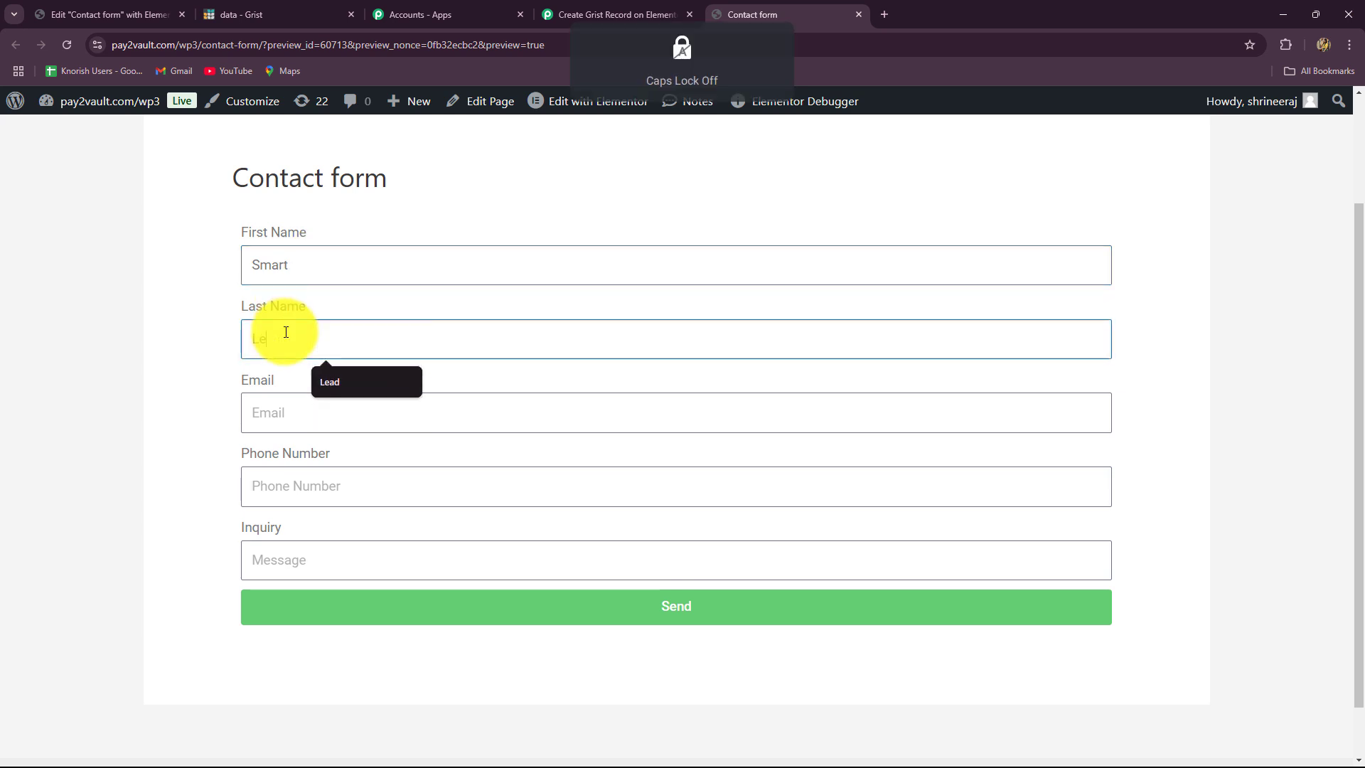
key(Caps_Lock)
text(ead)
- Enter the test email, phone number and venue-booking inquiry, then send the form
click(277, 409)
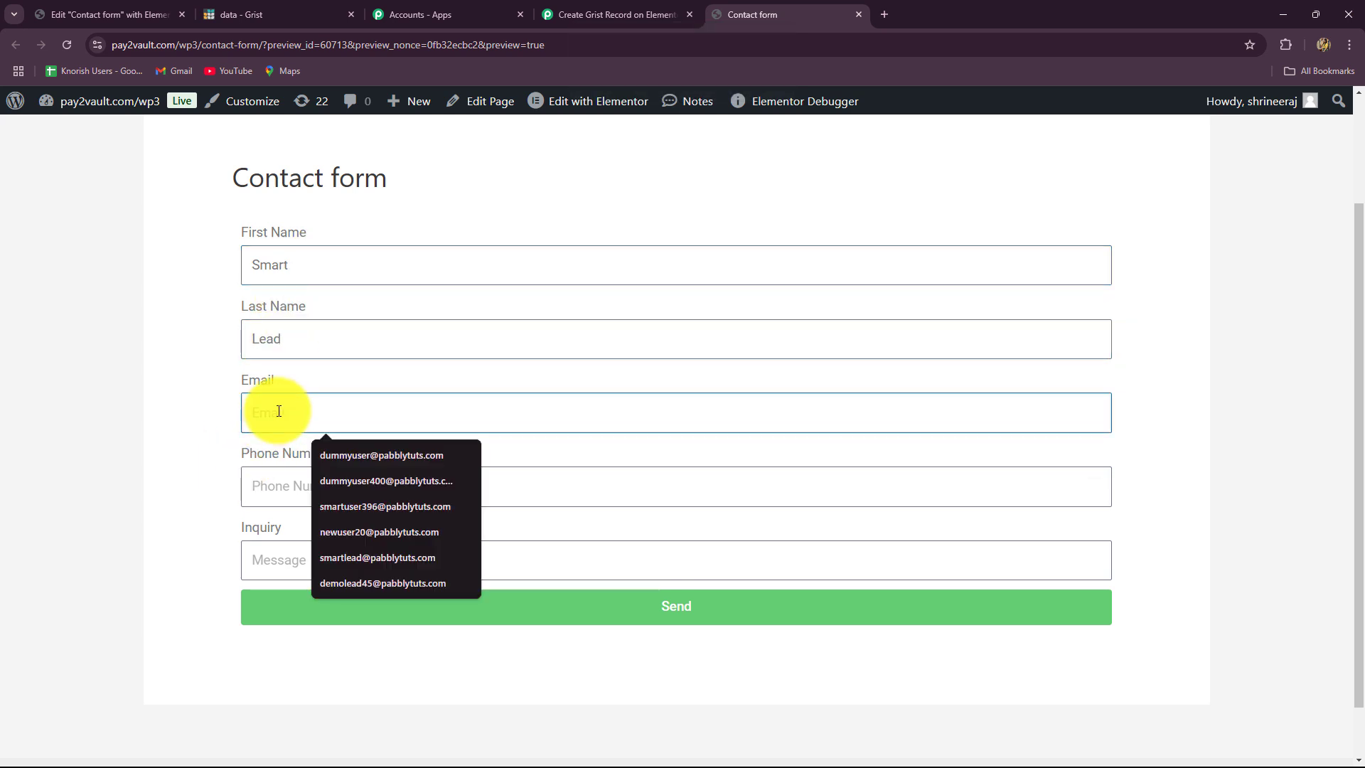
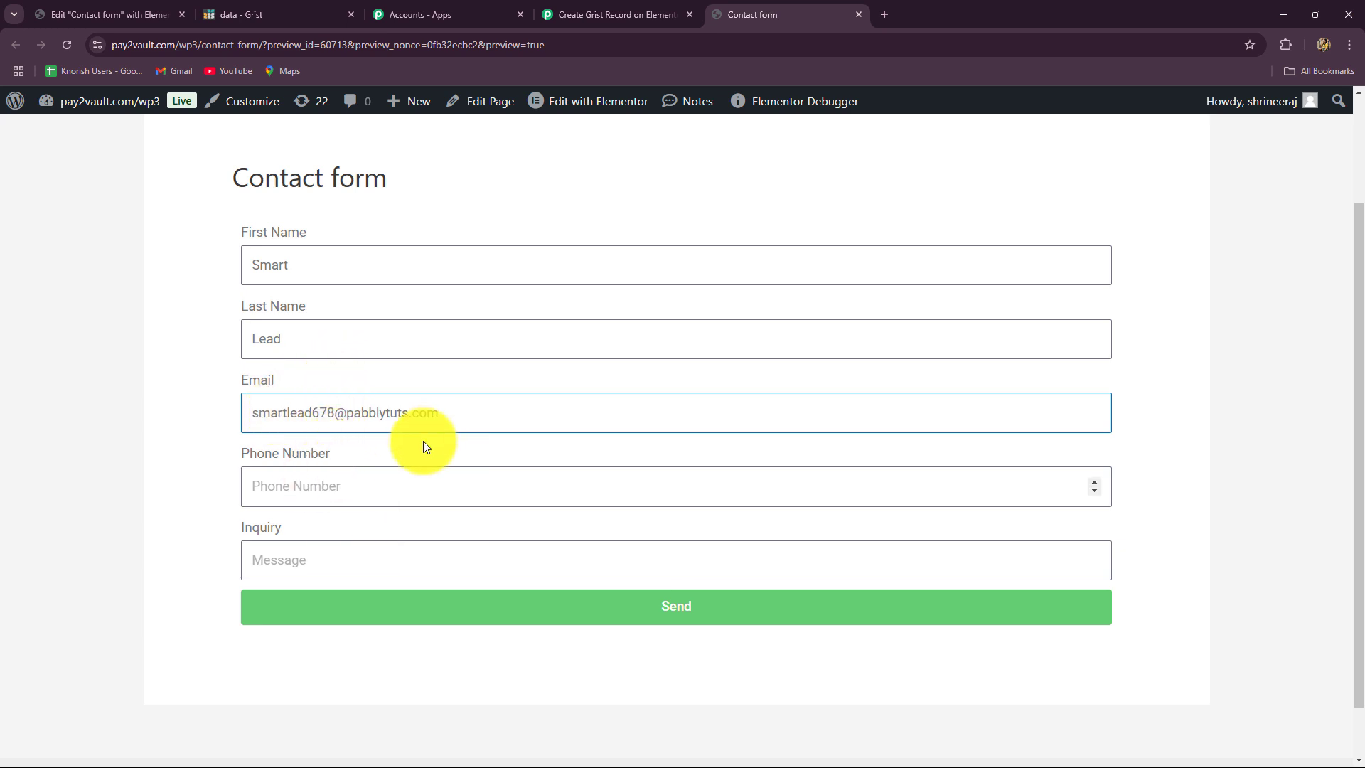
click(281, 502)
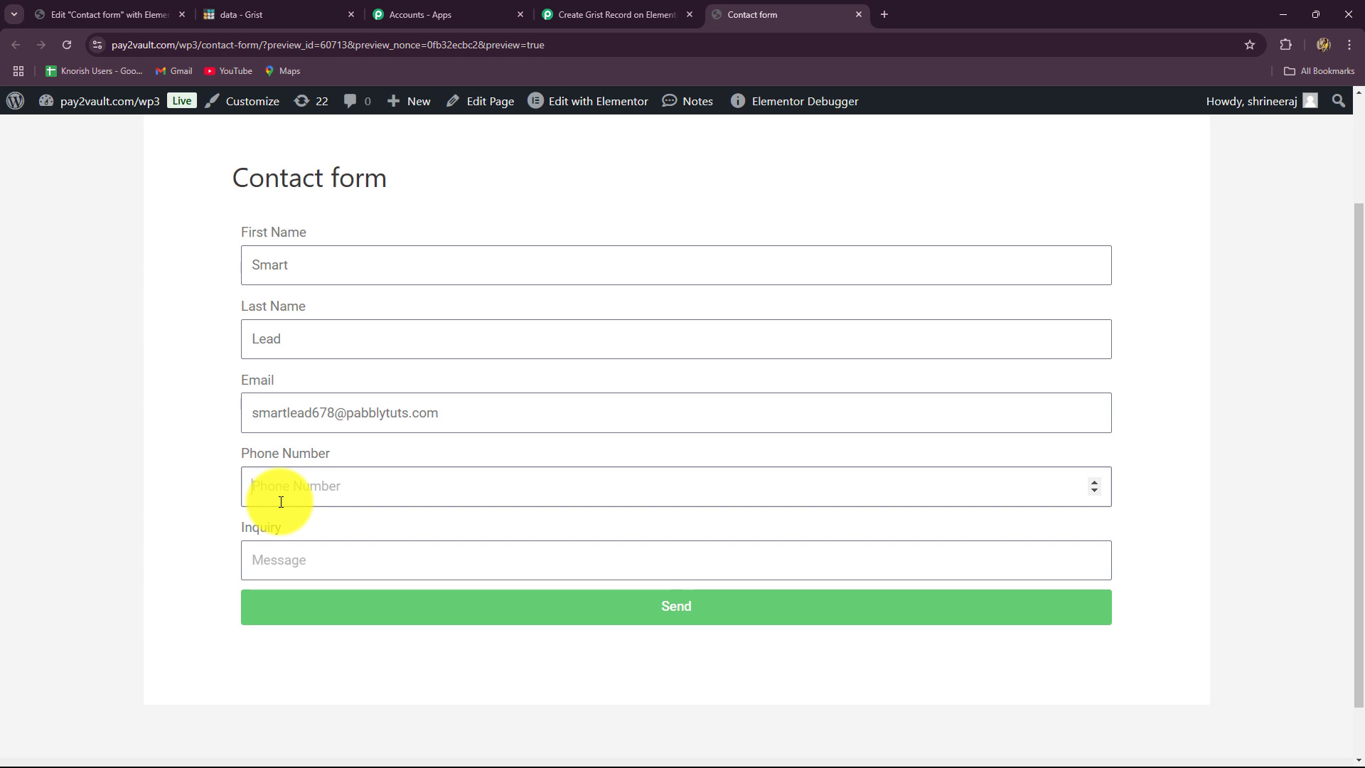
key(ctrl+v)
click(260, 569)
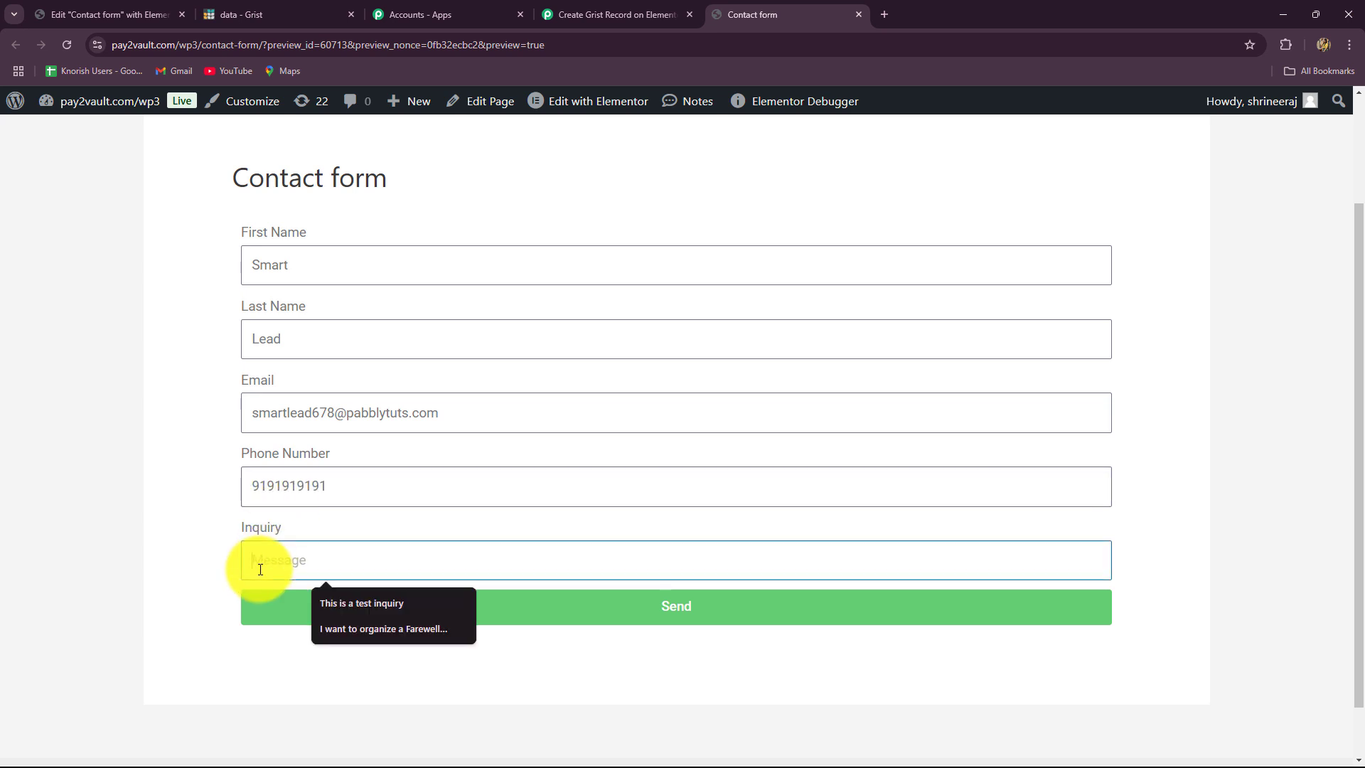
text(Hi, I’m looking to book a venue for my wedding reception on December 15.)
click(110, 480)
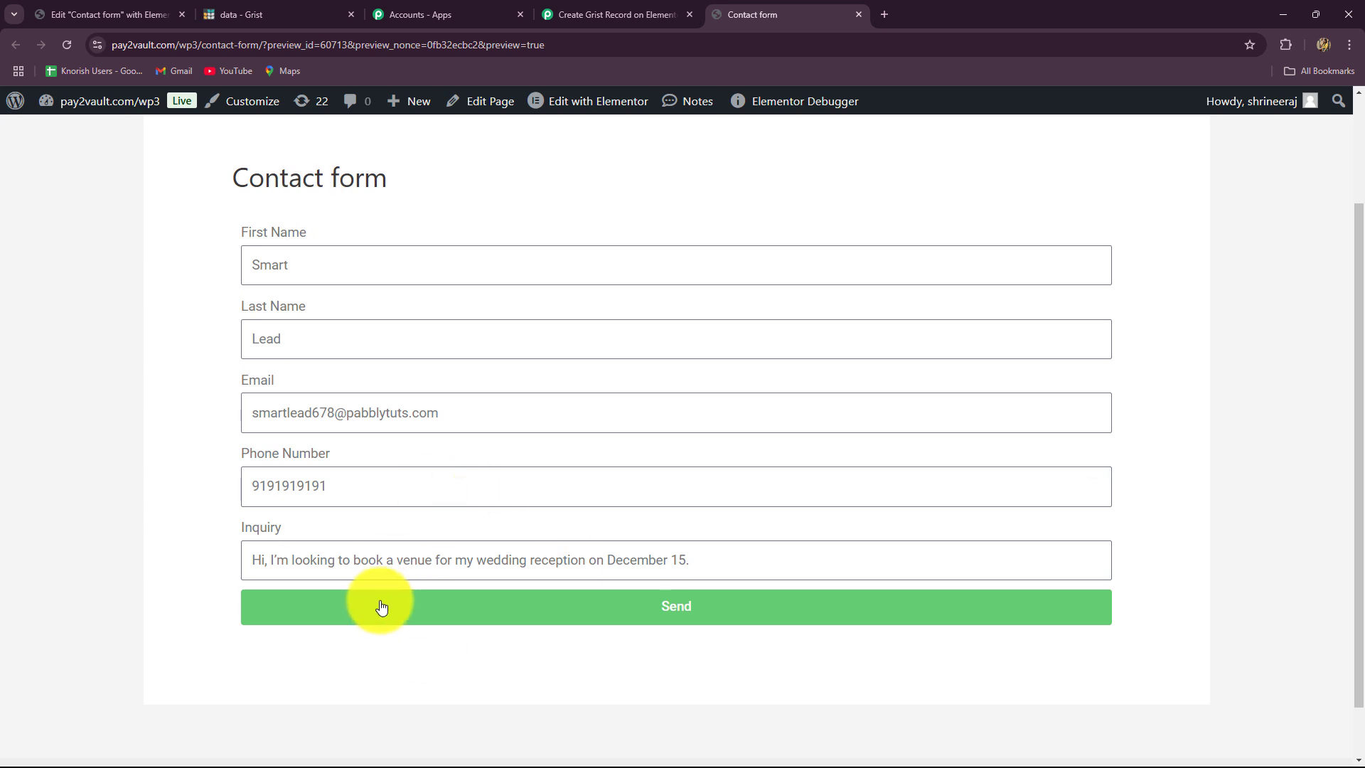
click(433, 616)
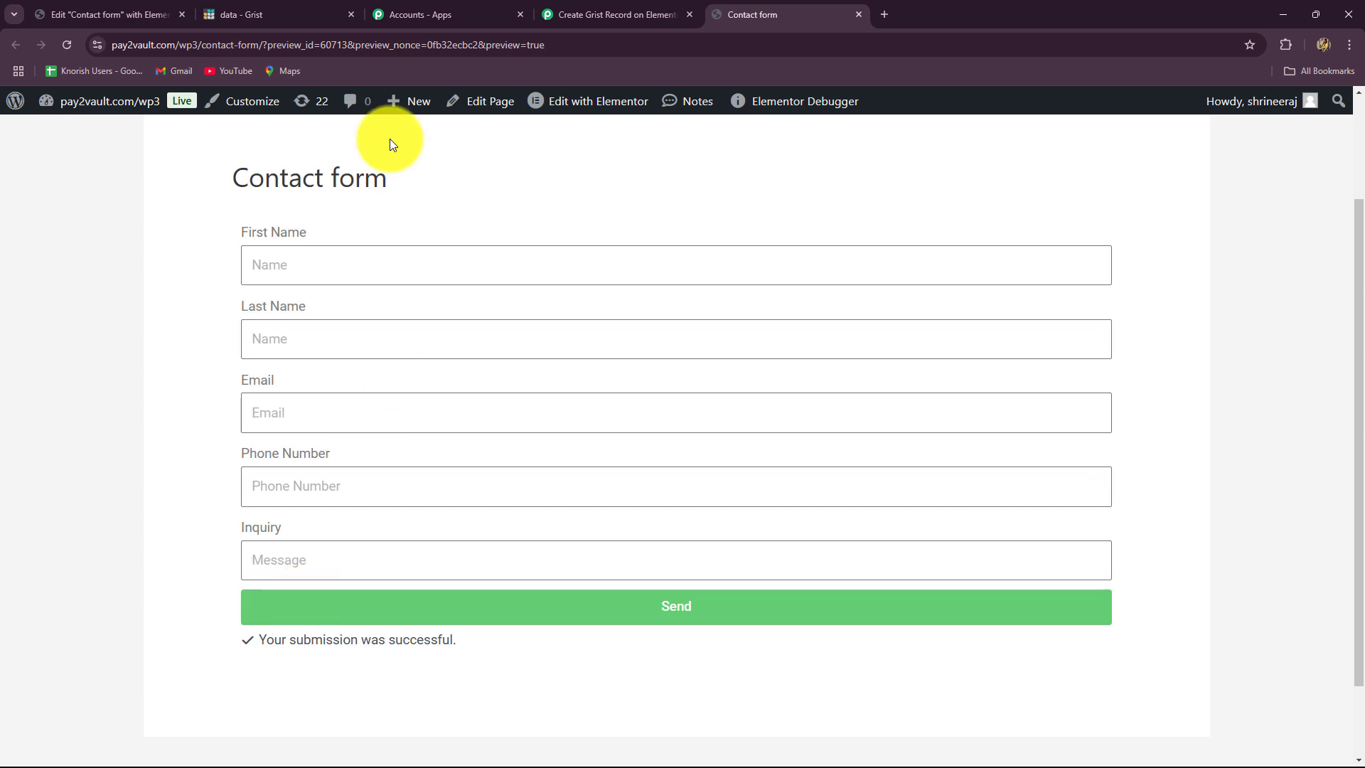
- Review the captured Form Name, Form Id and Time values in Pabbly's response
click(593, 10)
scroll(1281, 285, down, 8)
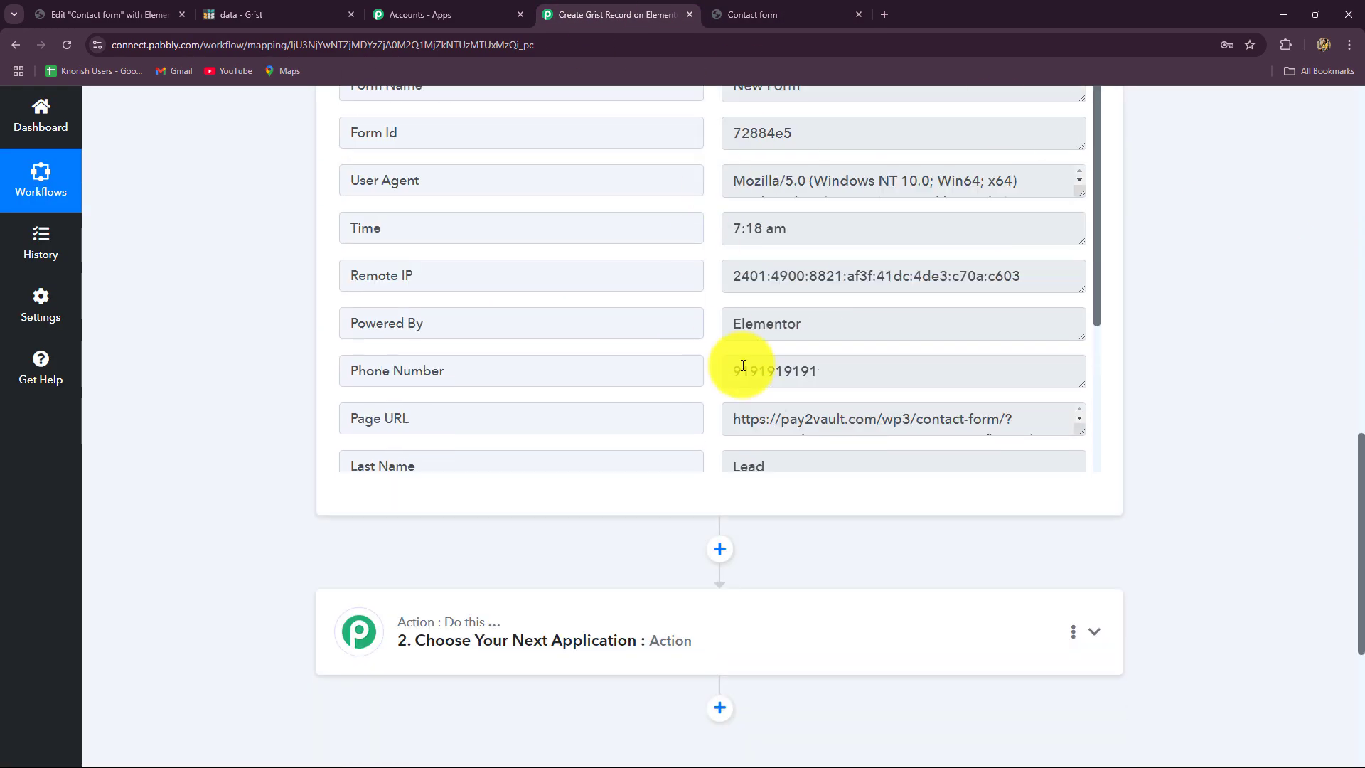
scroll(747, 366, up, 1)
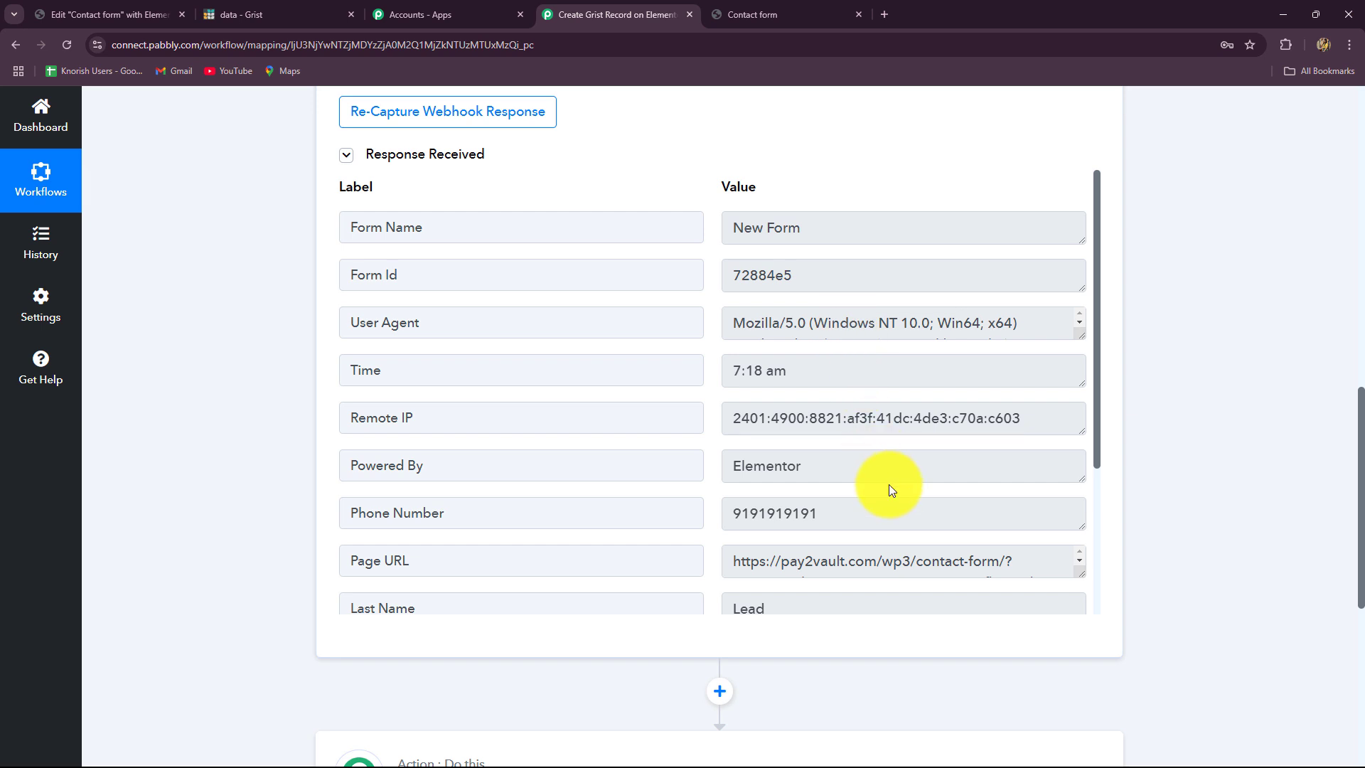
scroll(889, 485, down, 3)
scroll(889, 489, up, 3)
click(823, 220)
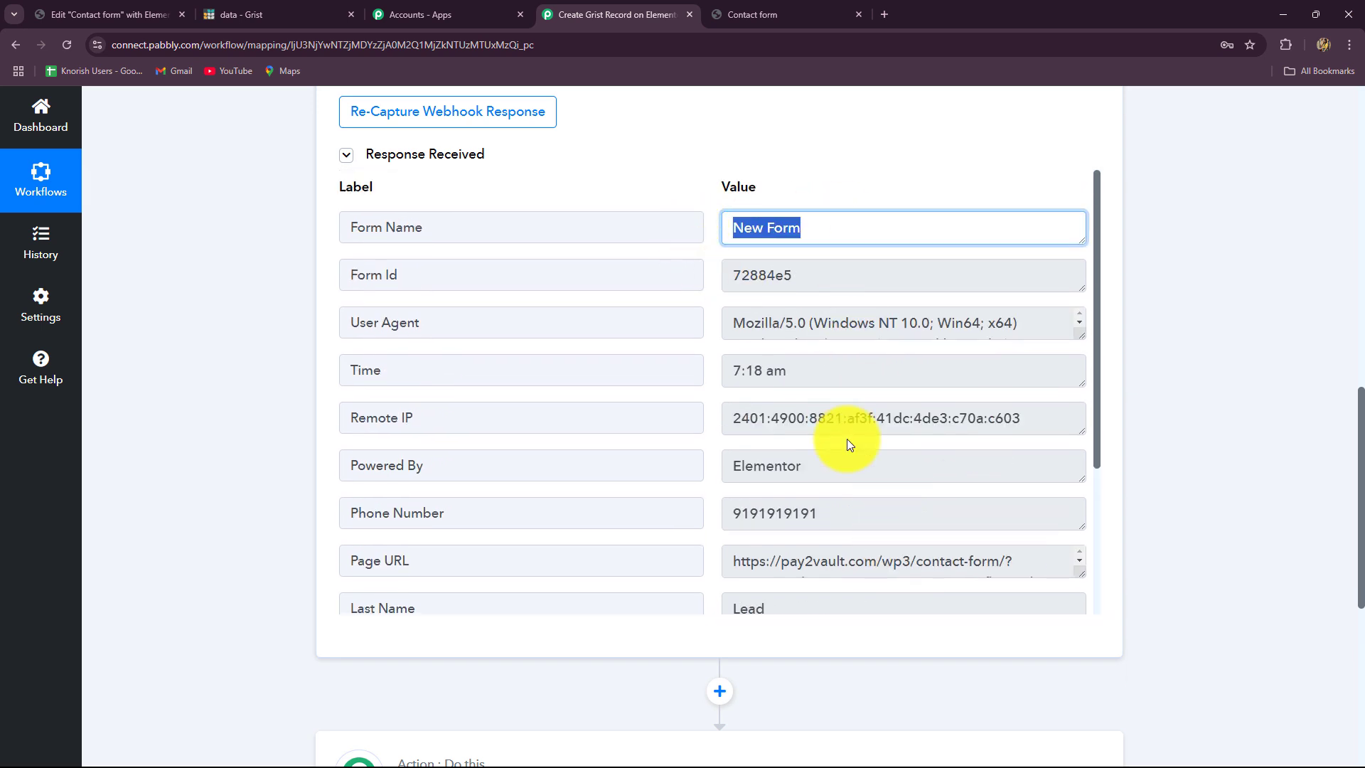
click(824, 273)
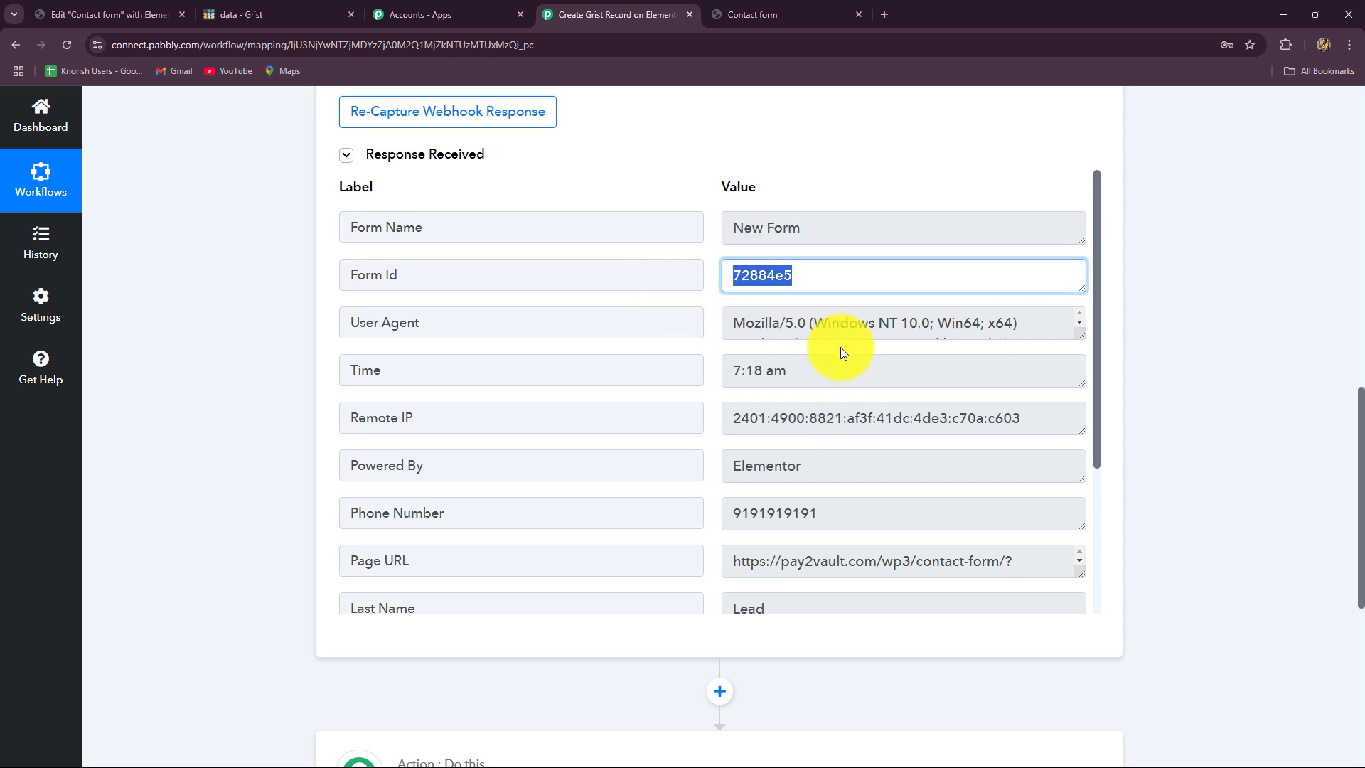
scroll(789, 381, down, 1)
click(797, 302)
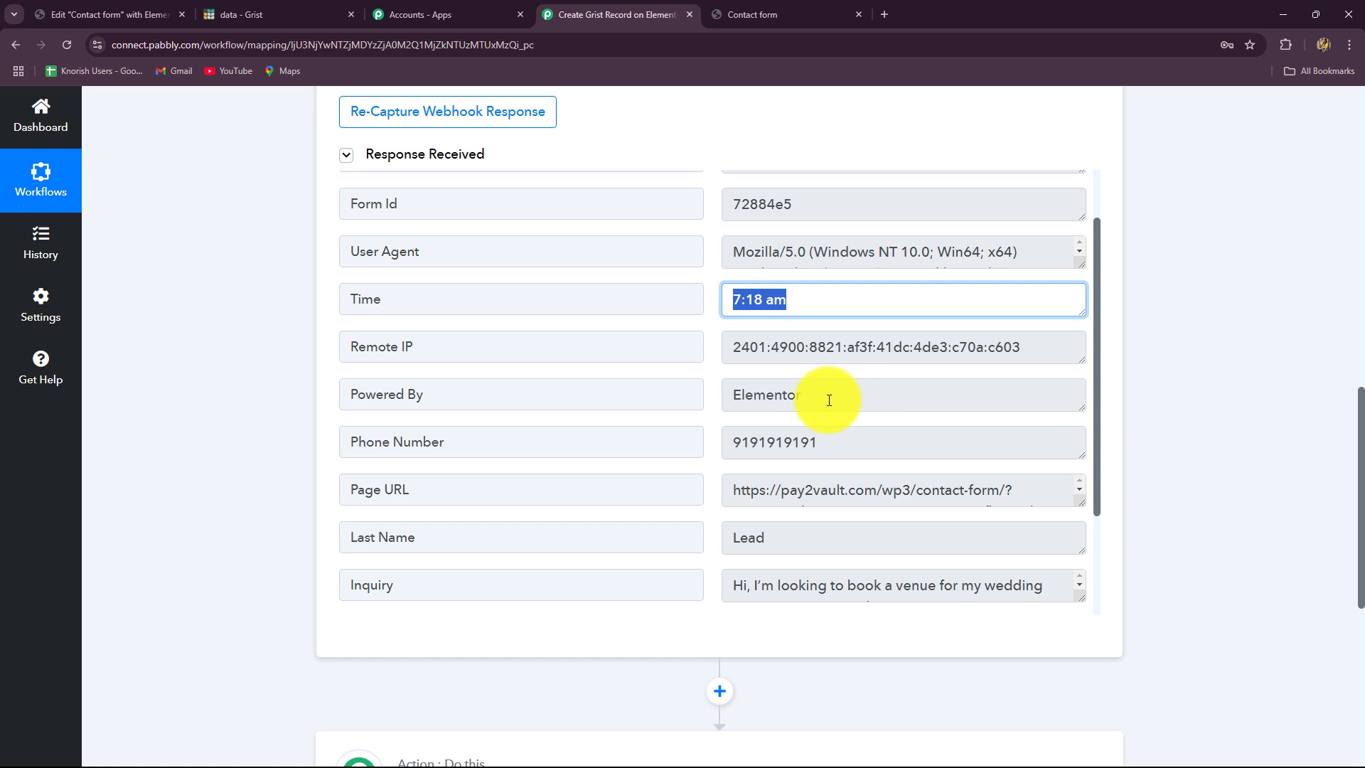
- Check the captured First Name, Last Name, Inquiry and Email values, then collapse the trigger
drag(819, 435, 689, 463)
scroll(786, 413, down, 2)
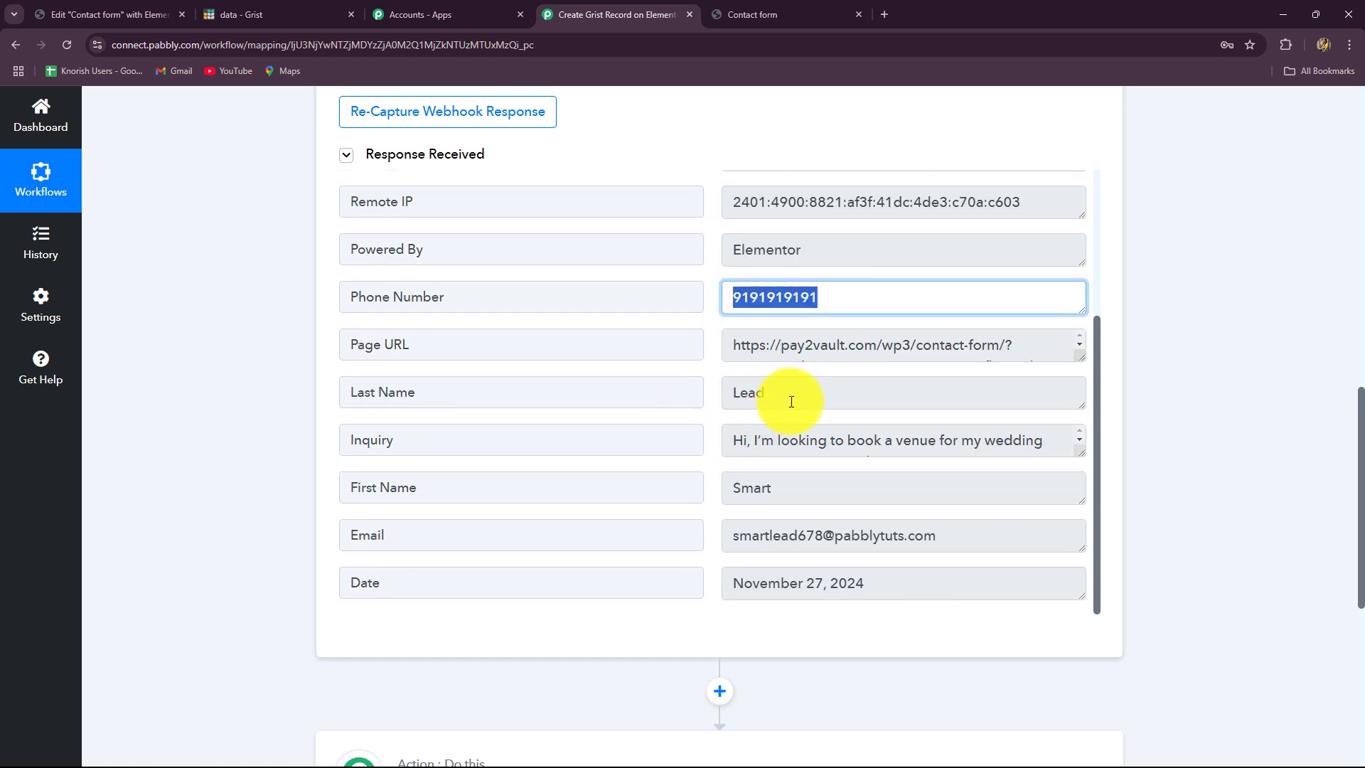
click(783, 501)
drag(783, 500, 717, 485)
drag(789, 392, 673, 402)
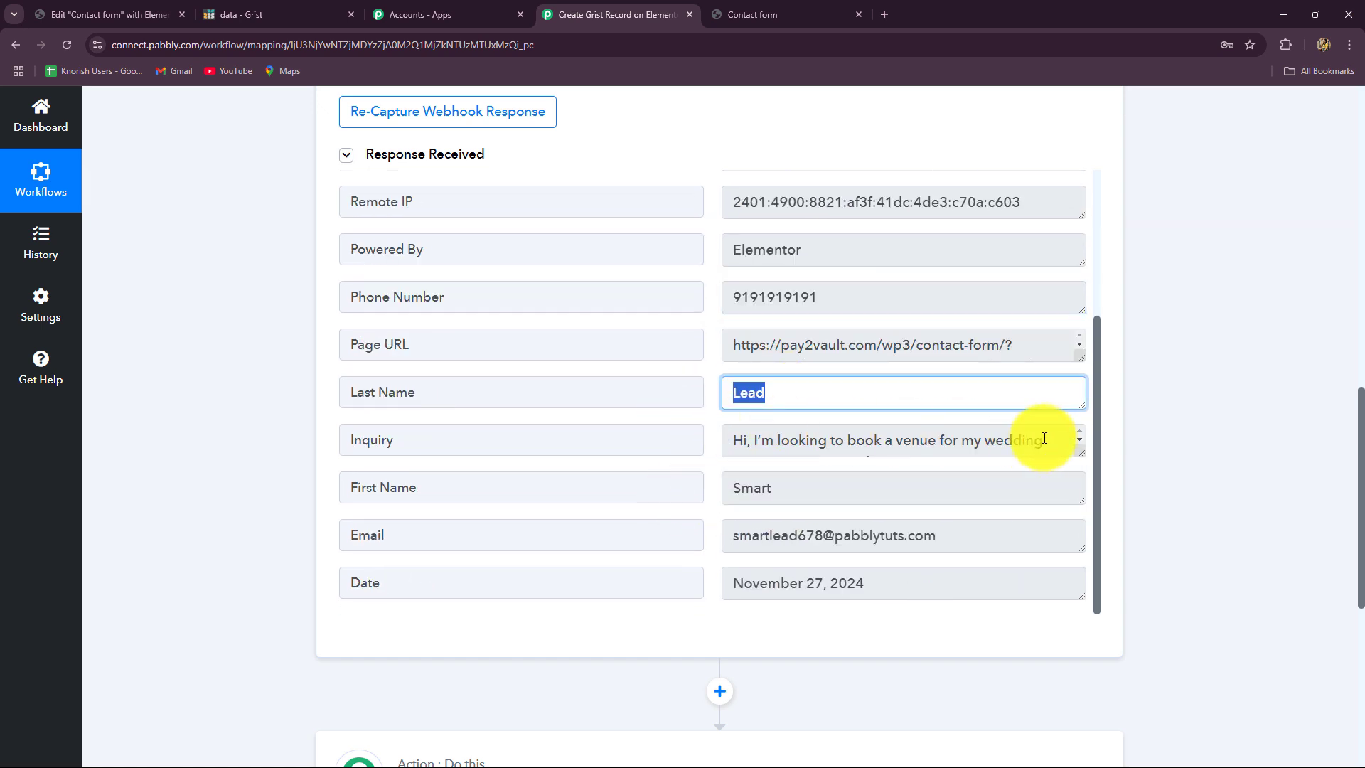
drag(1048, 440, 664, 472)
drag(969, 540, 664, 619)
scroll(1243, 501, up, 4)
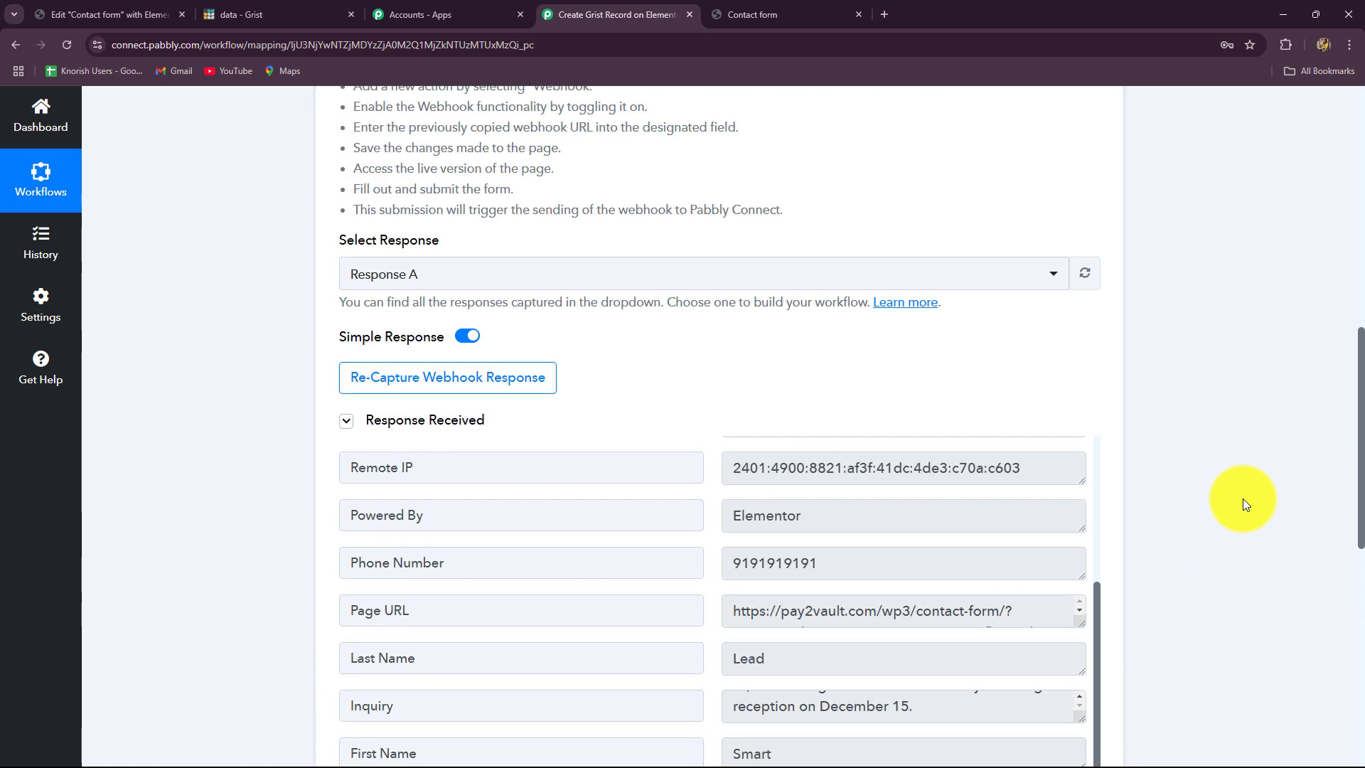
scroll(1243, 497, up, 10)
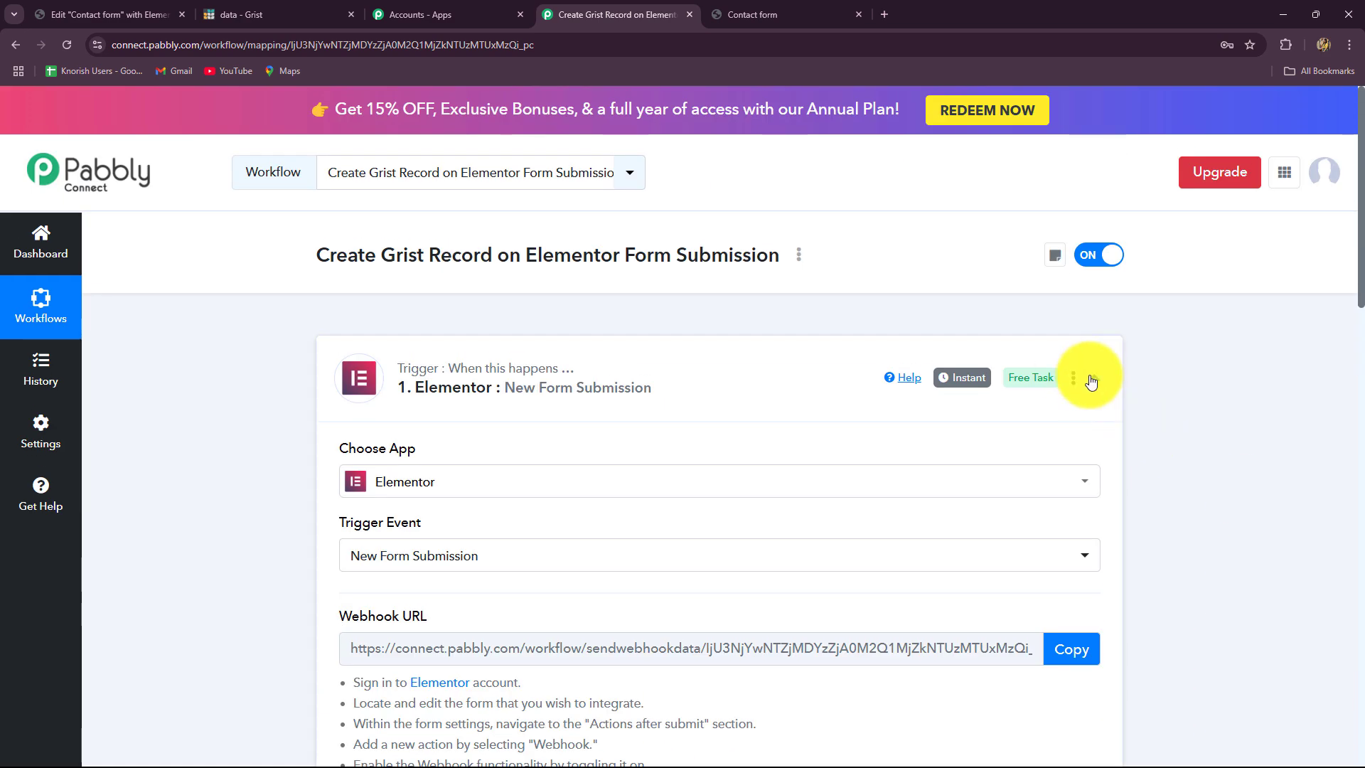
click(1092, 383)
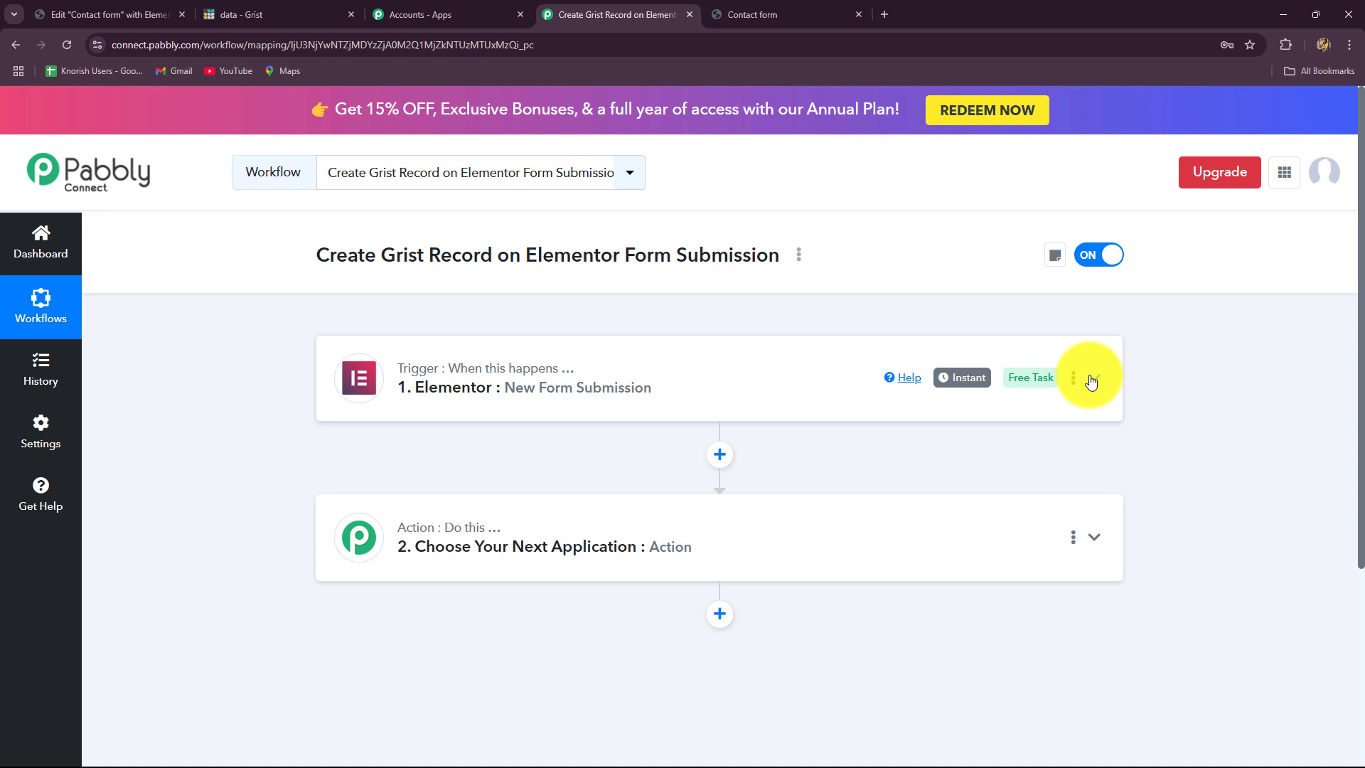
- Clear both sample rows of the Grist Lead table from Last Name to Inquiry
click(324, 14)
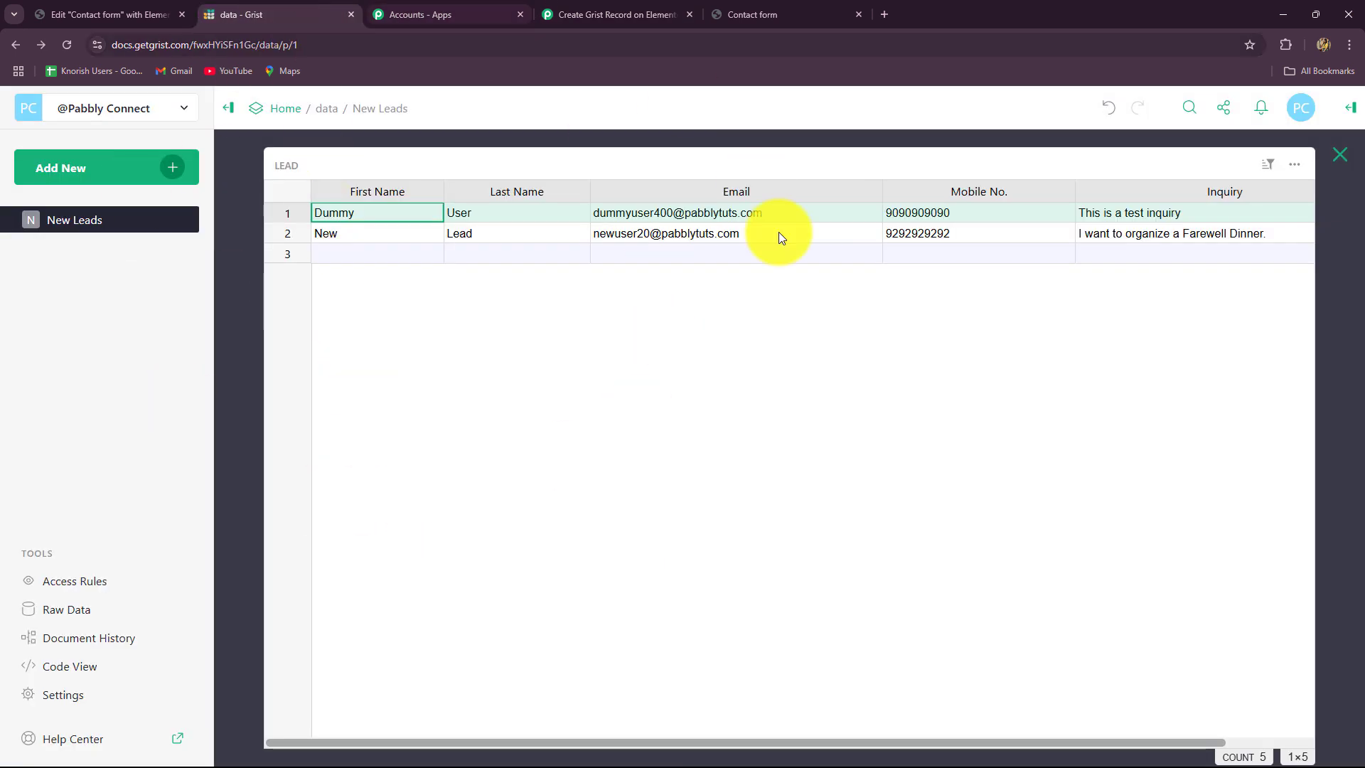
drag(1278, 211, 1223, 233)
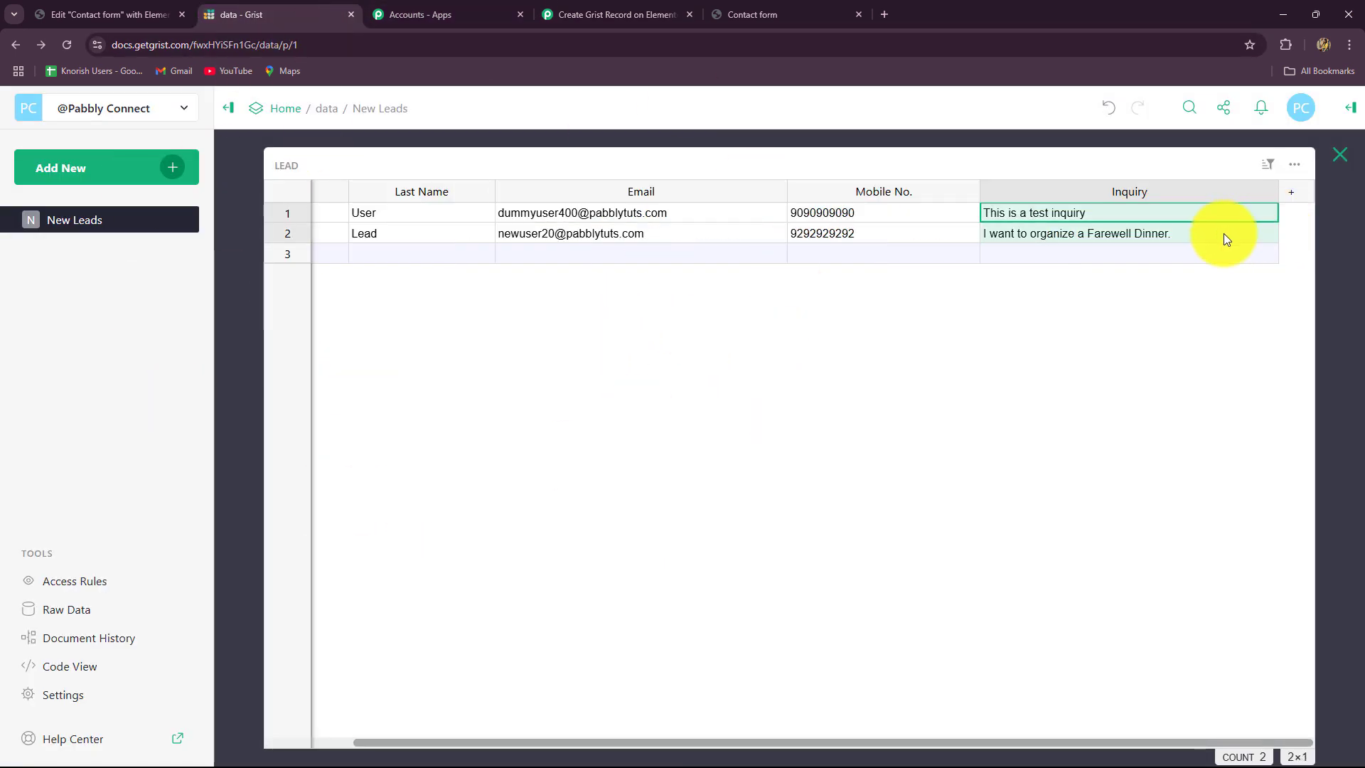
drag(455, 212, 1053, 235)
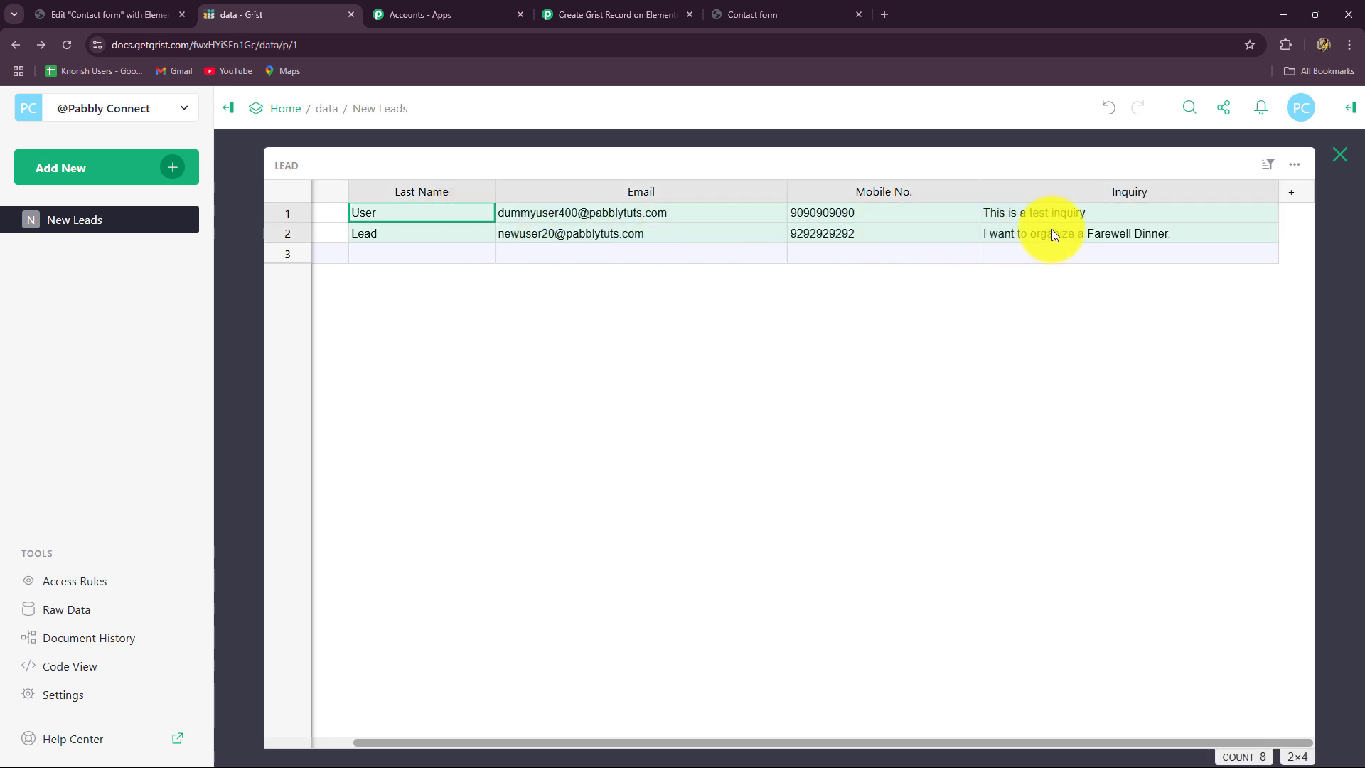
key(Delete)
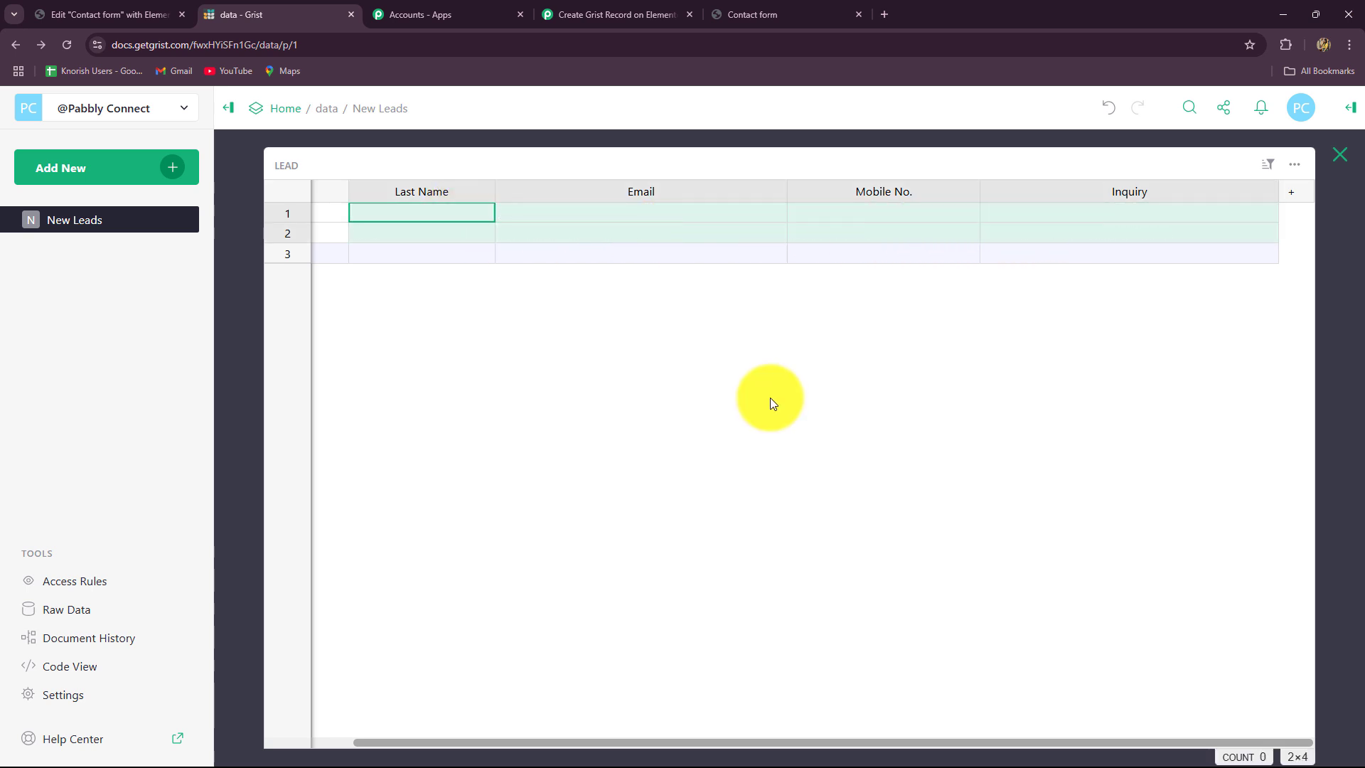
click(330, 234)
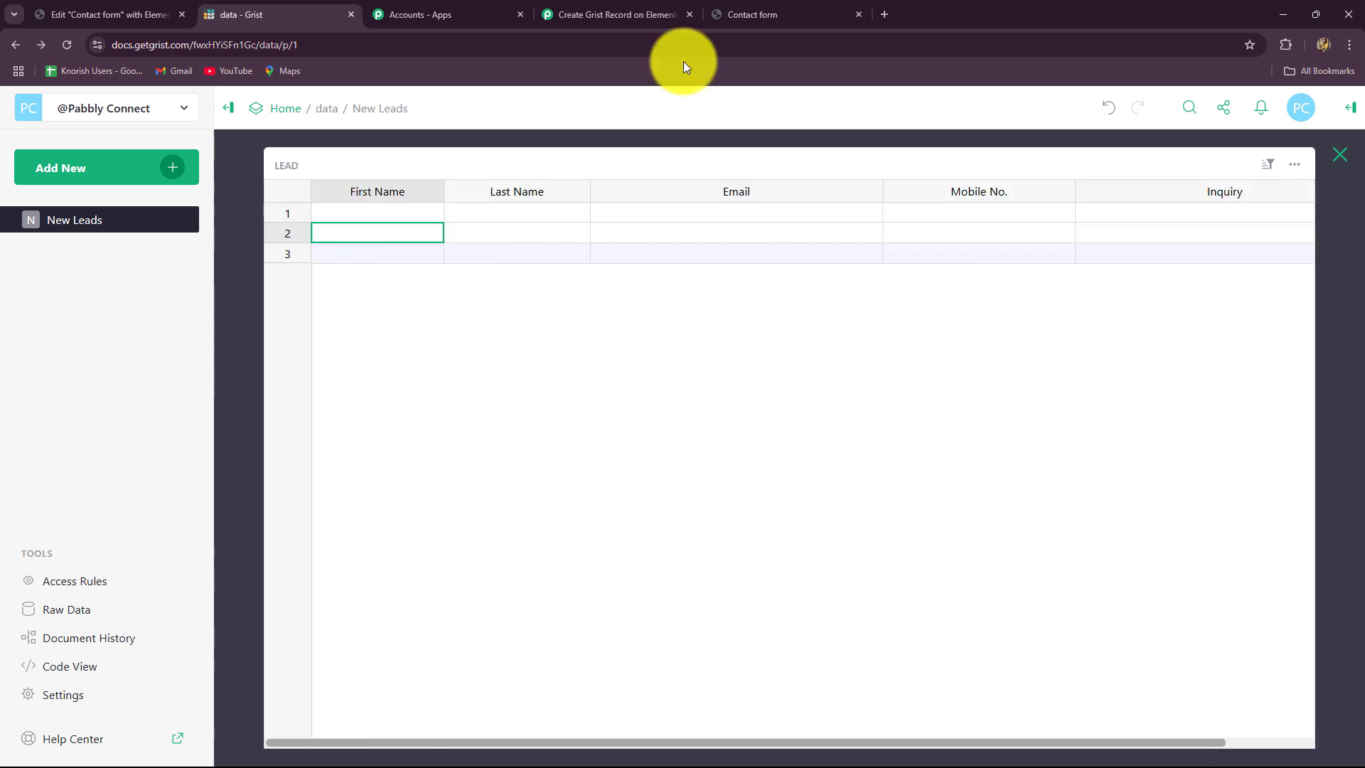
- Choose Grist as the app for the workflow's action step
click(616, 12)
scroll(337, 461, down, 3)
click(451, 334)
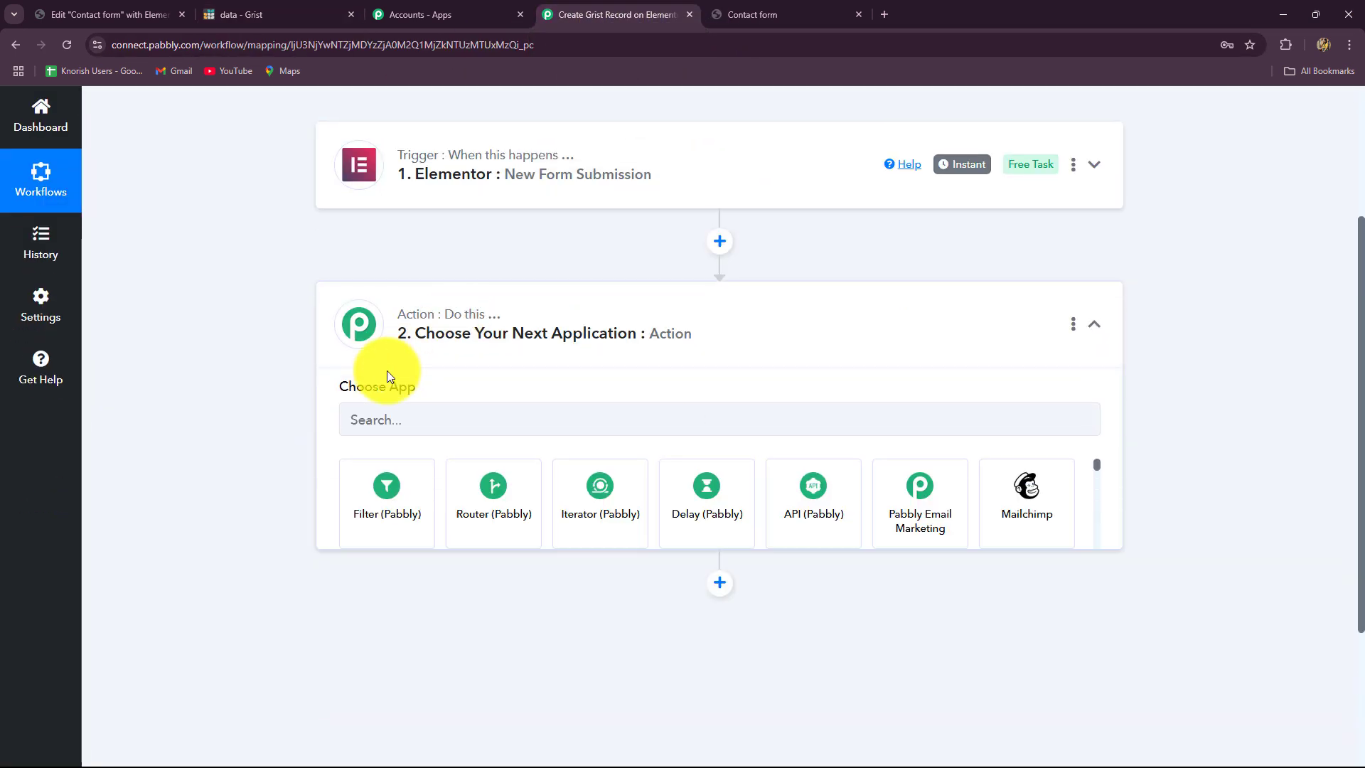
click(365, 377)
text(Gri)
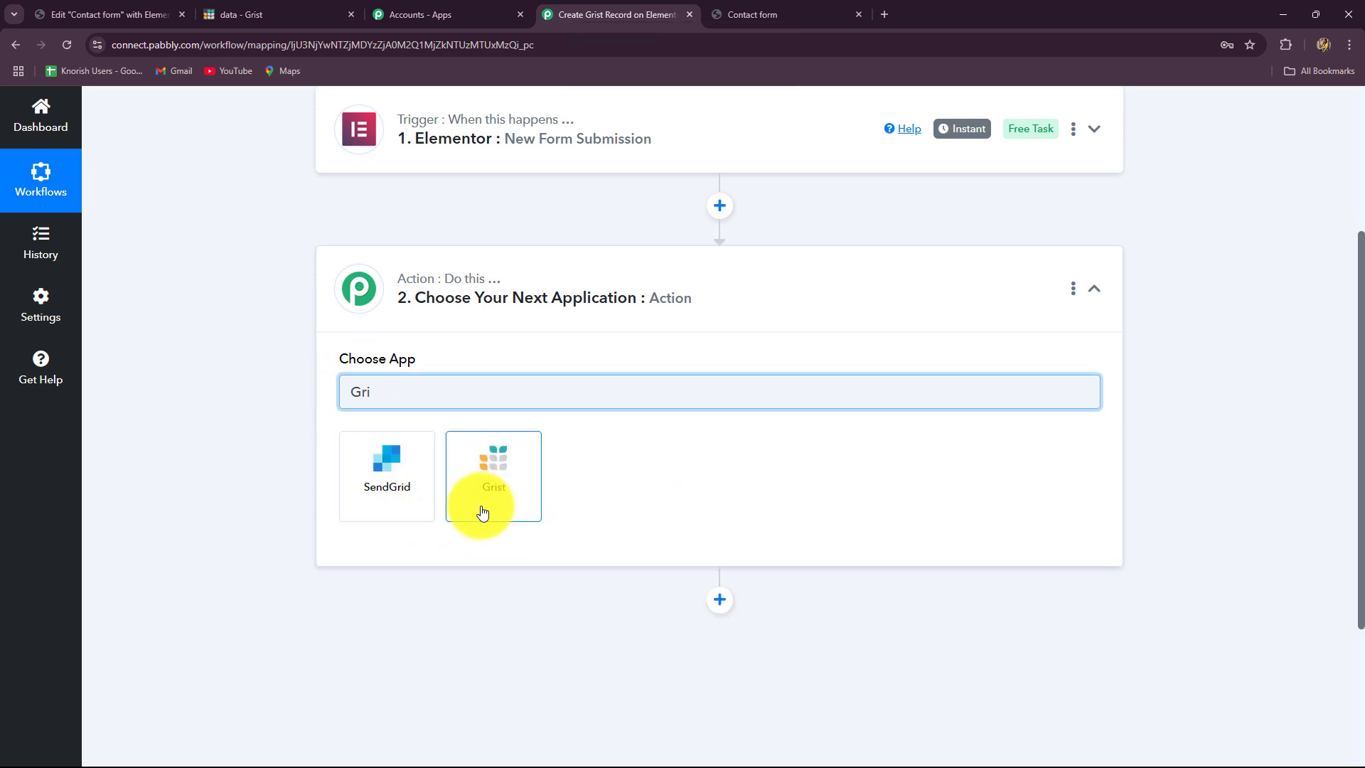
click(482, 512)
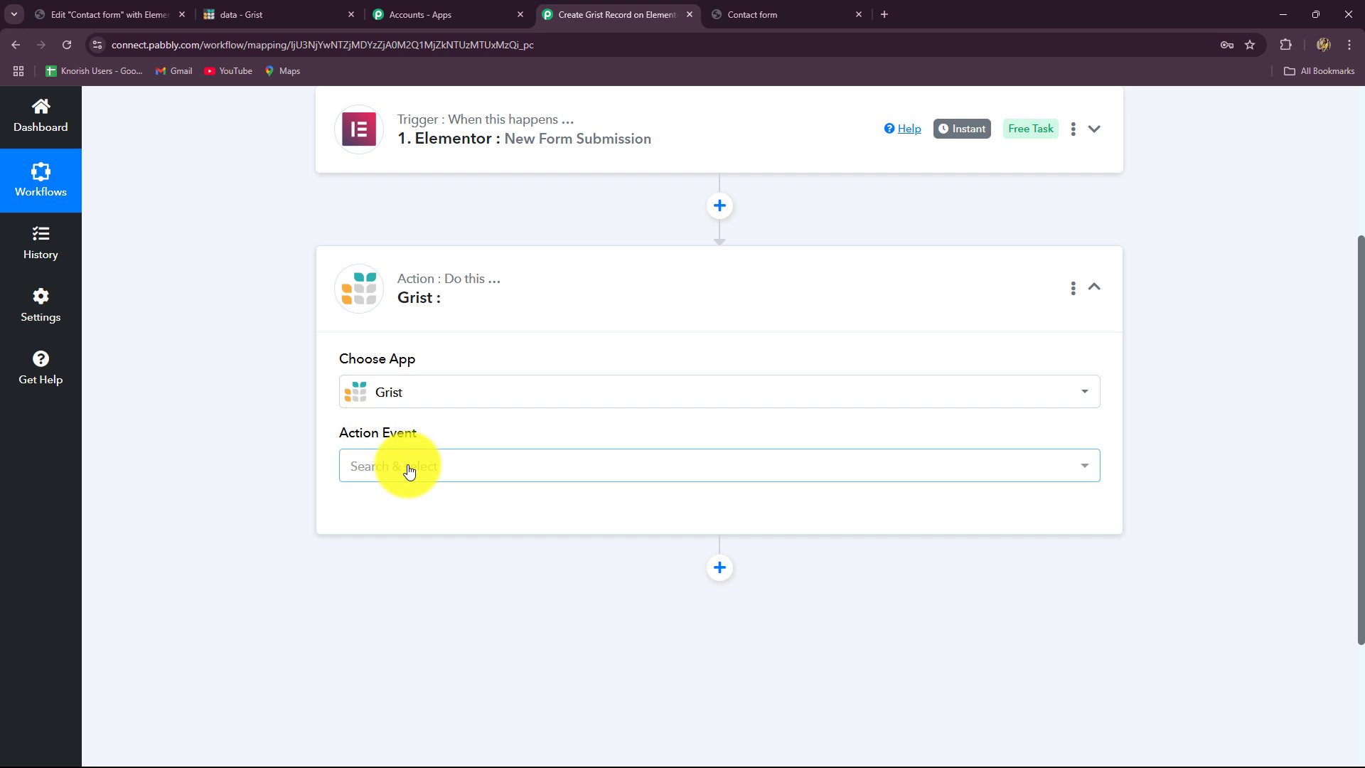
- Set the action event to Create Record and start adding a new Grist connection
click(409, 468)
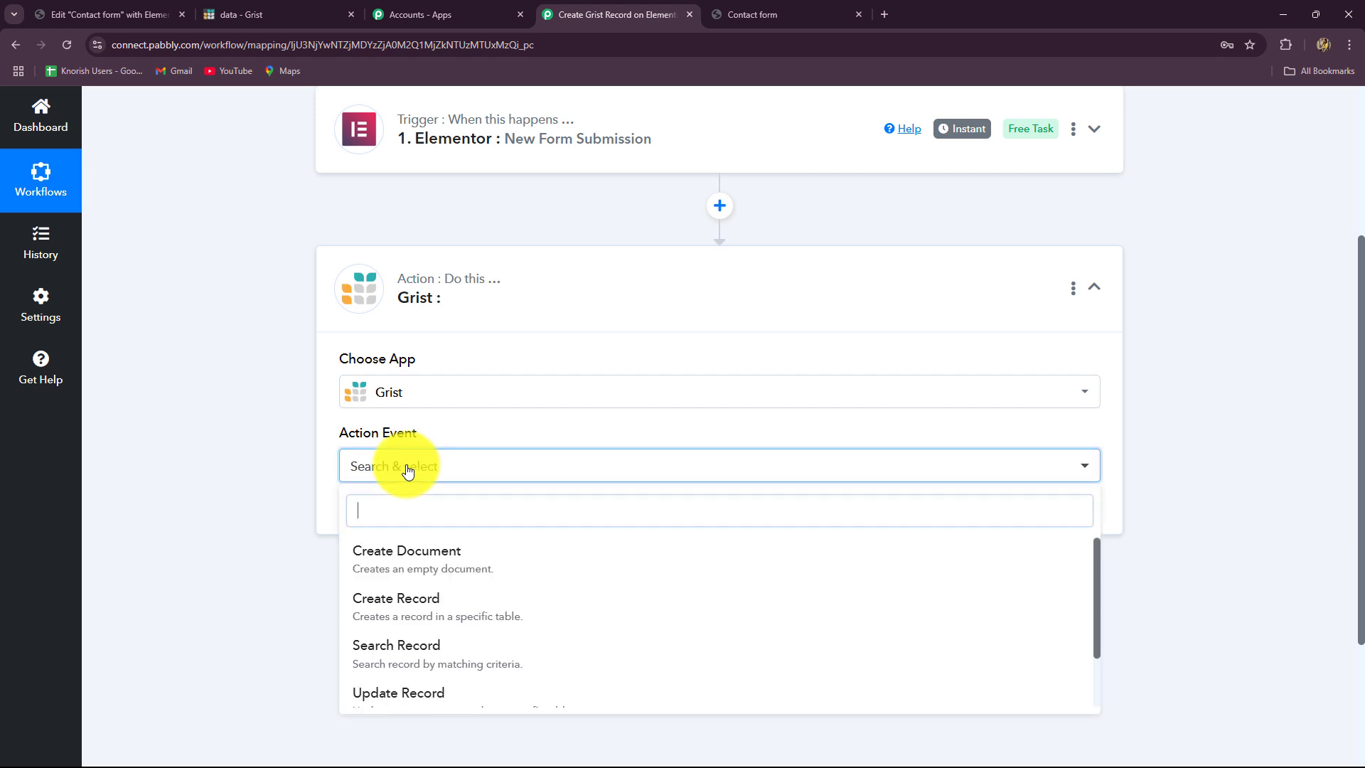
click(390, 610)
click(379, 521)
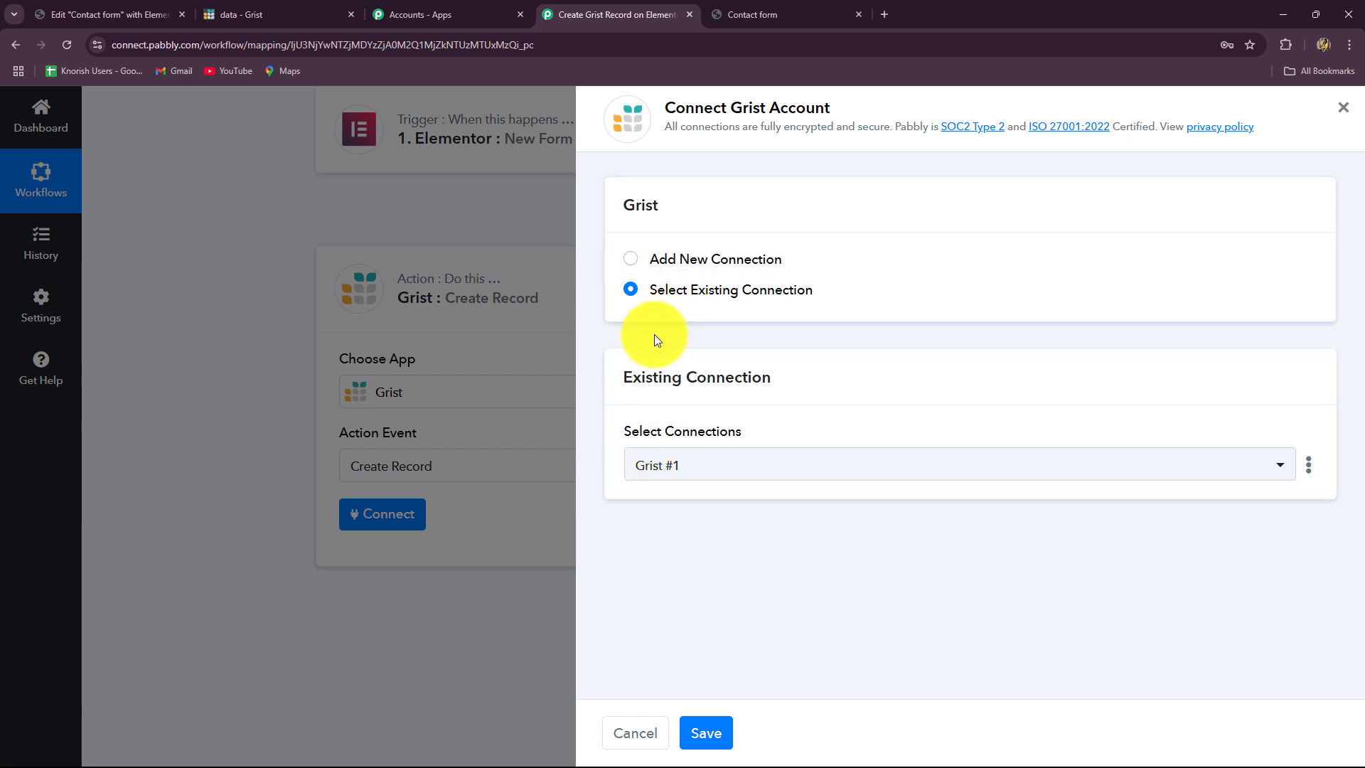
click(629, 264)
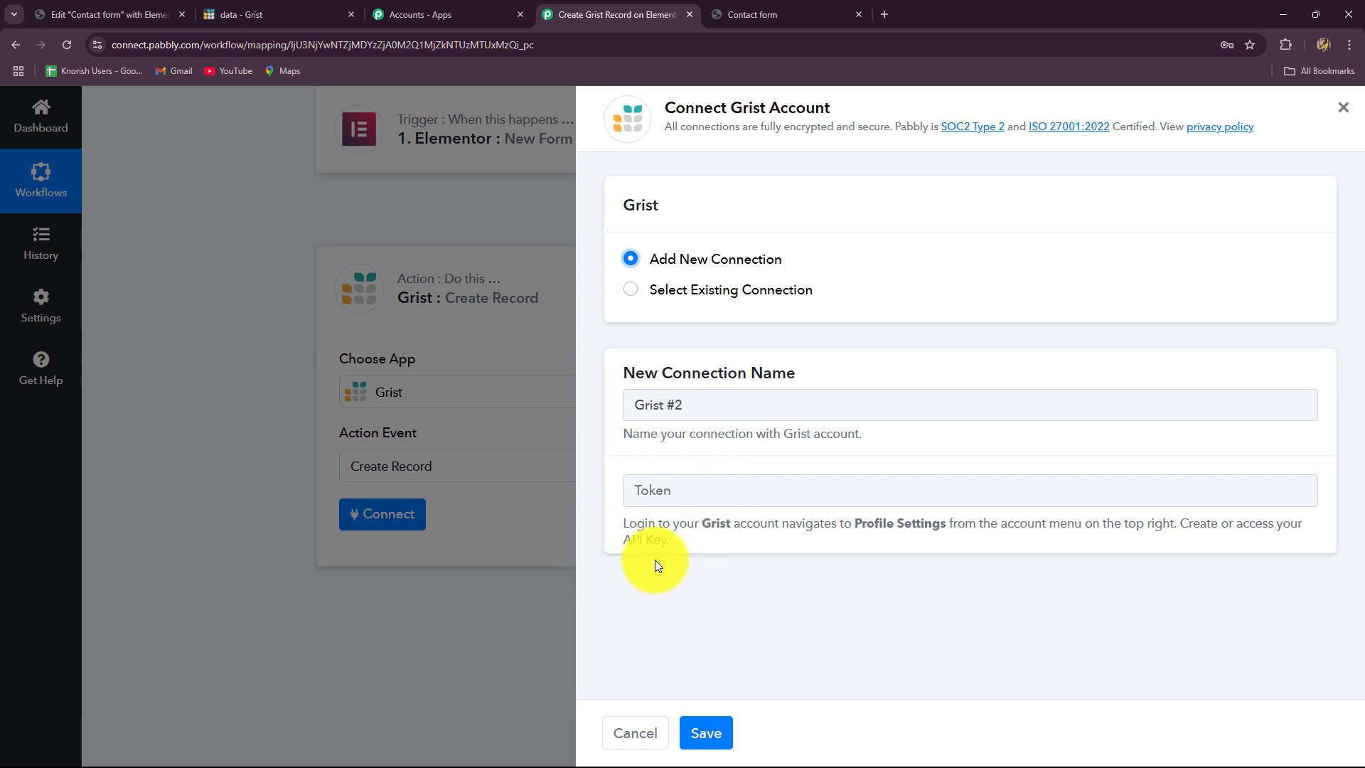
- Open Grist's Profile Settings and reveal the API key for copying
click(266, 10)
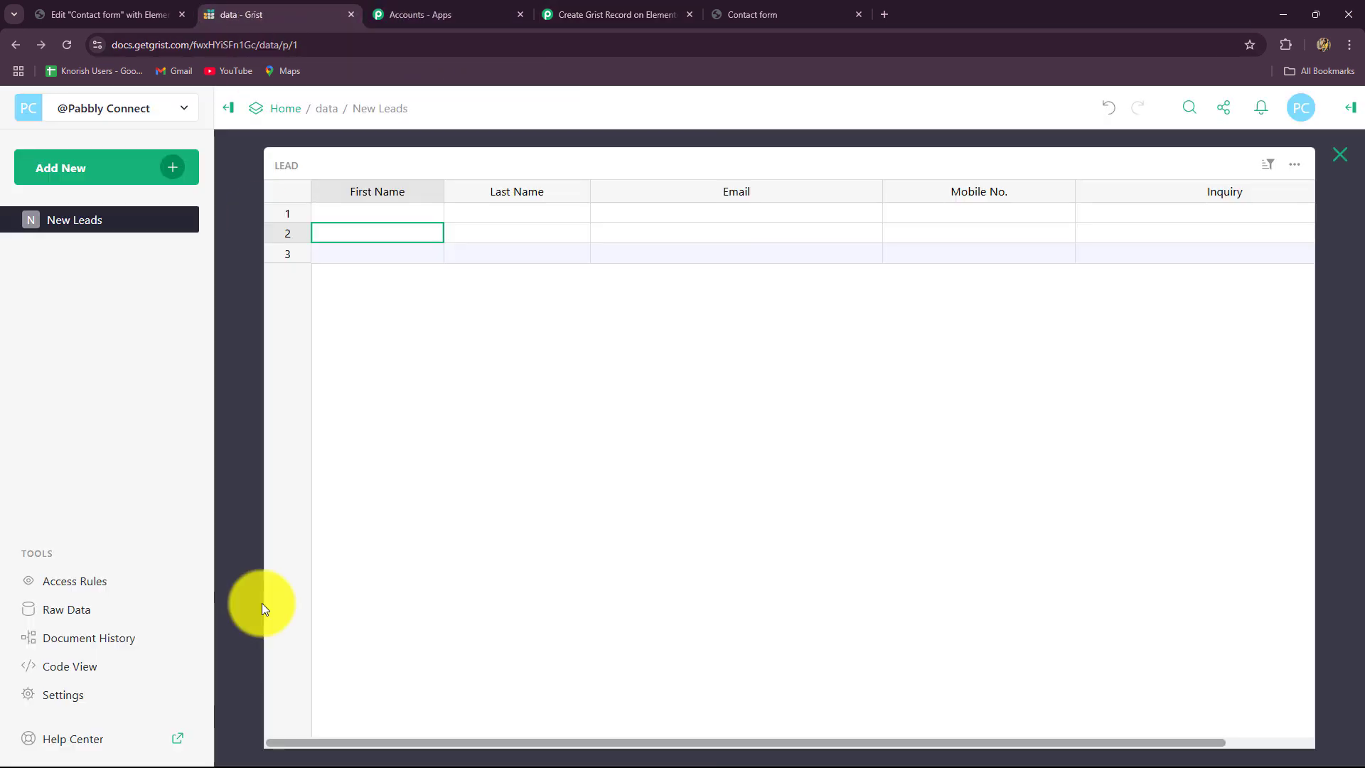
click(1303, 110)
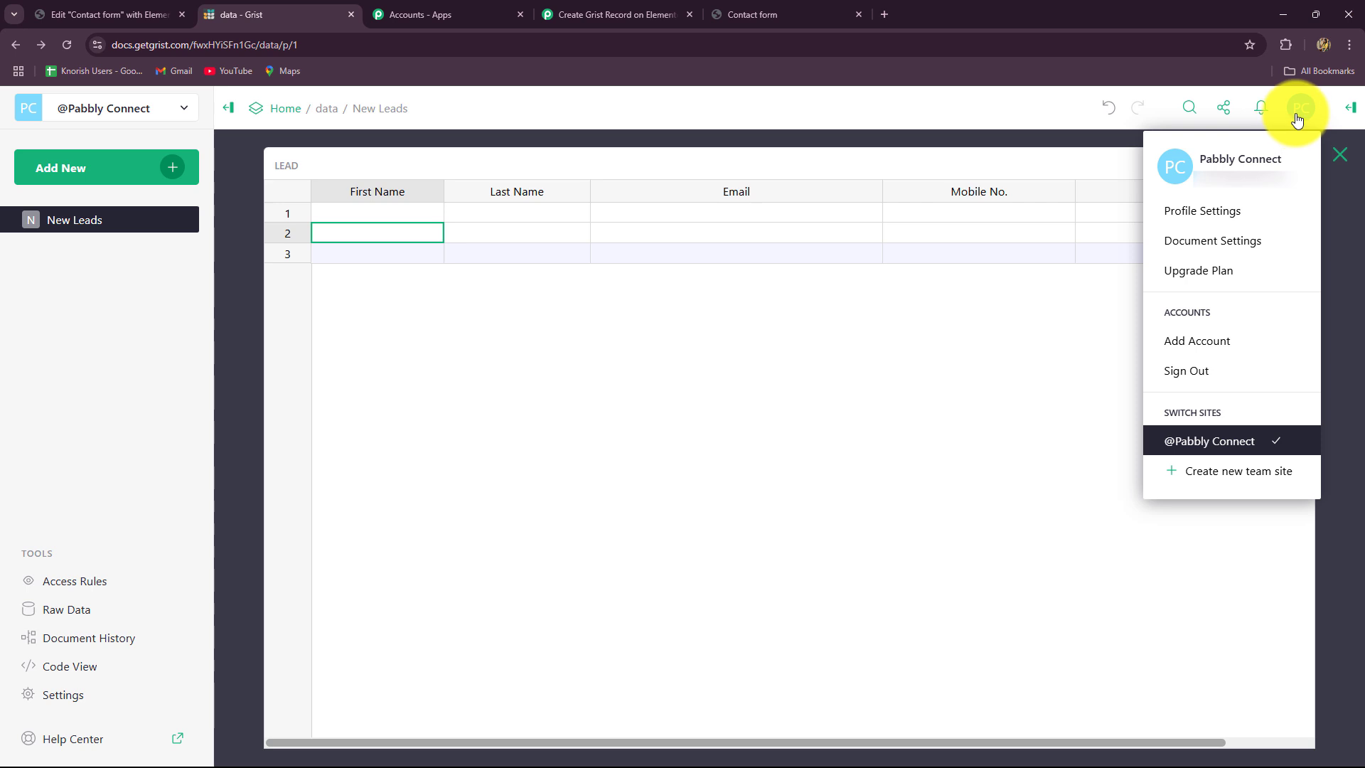
click(1225, 221)
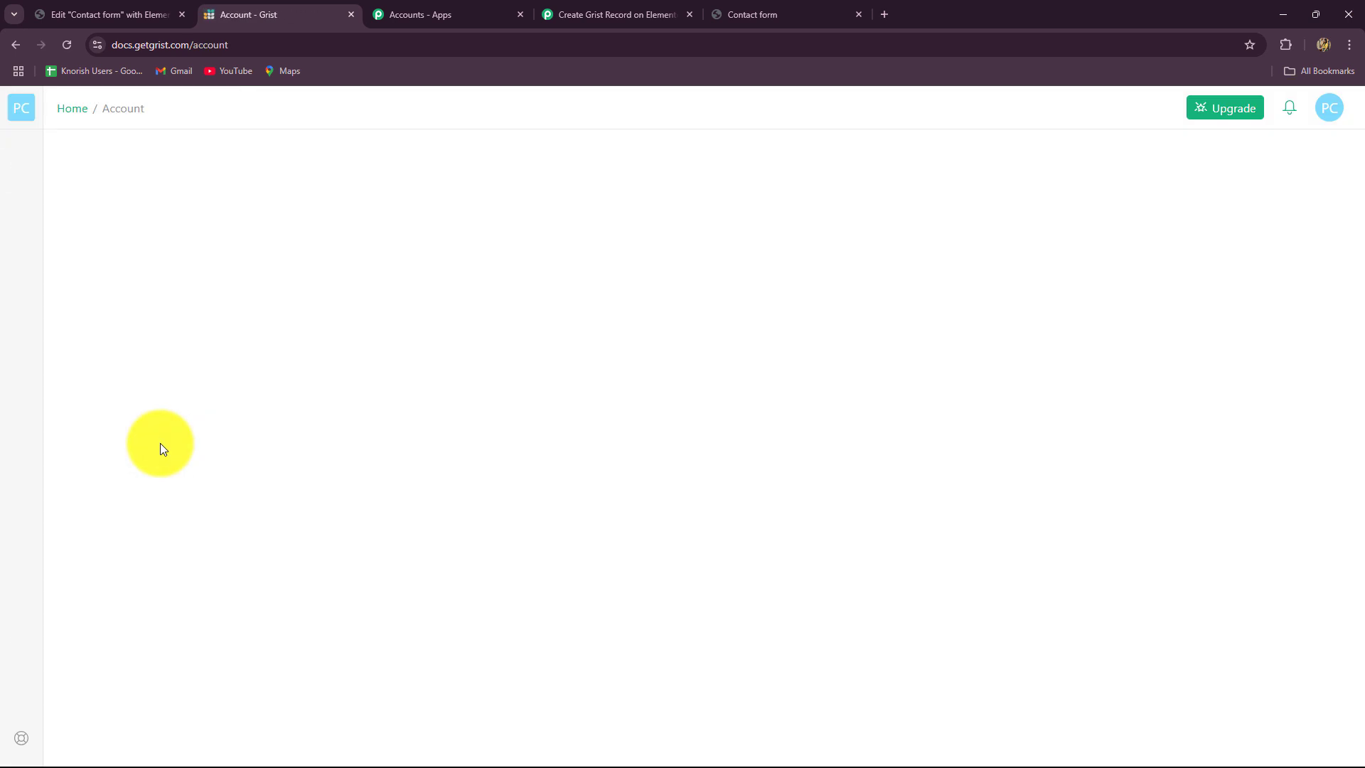
scroll(162, 442, down, 4)
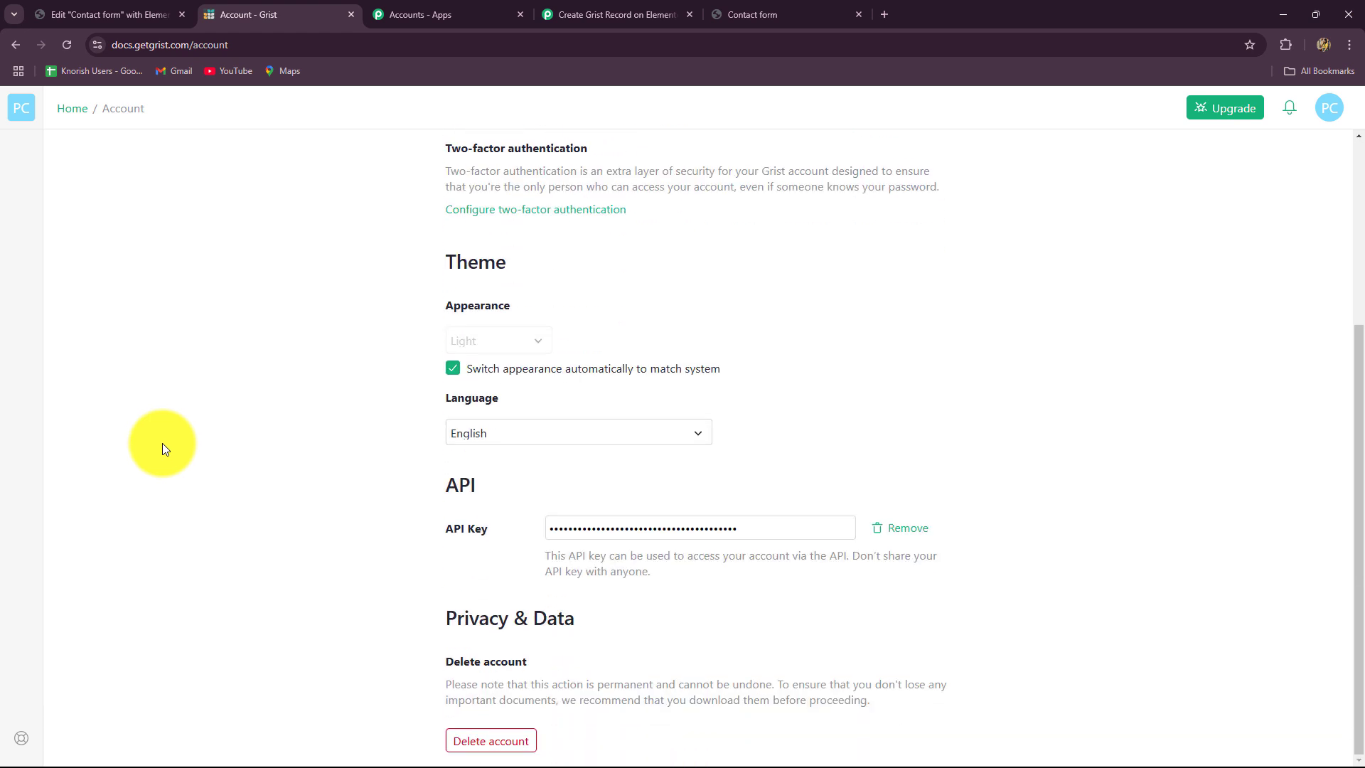
click(748, 531)
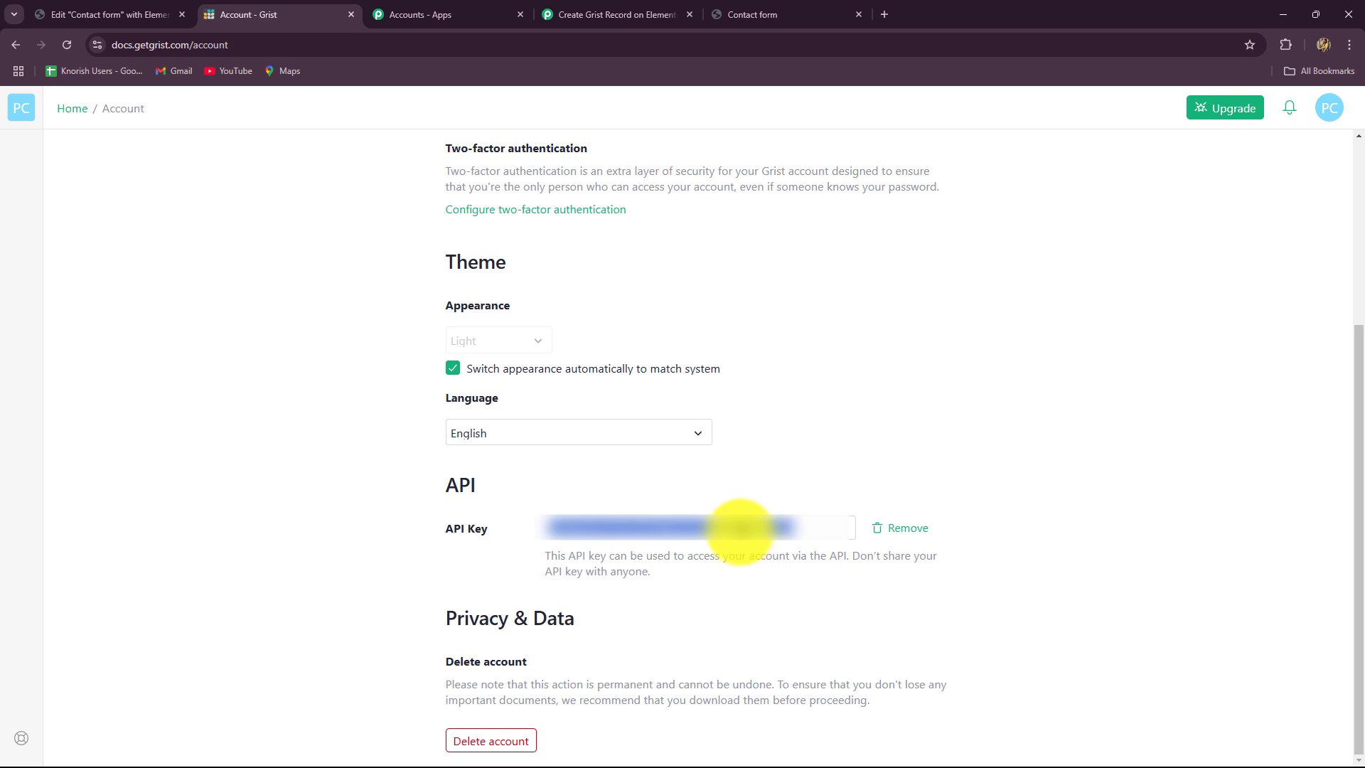
click(619, 14)
- Paste the Grist API key into the Grist #2 connection and save it
click(711, 491)
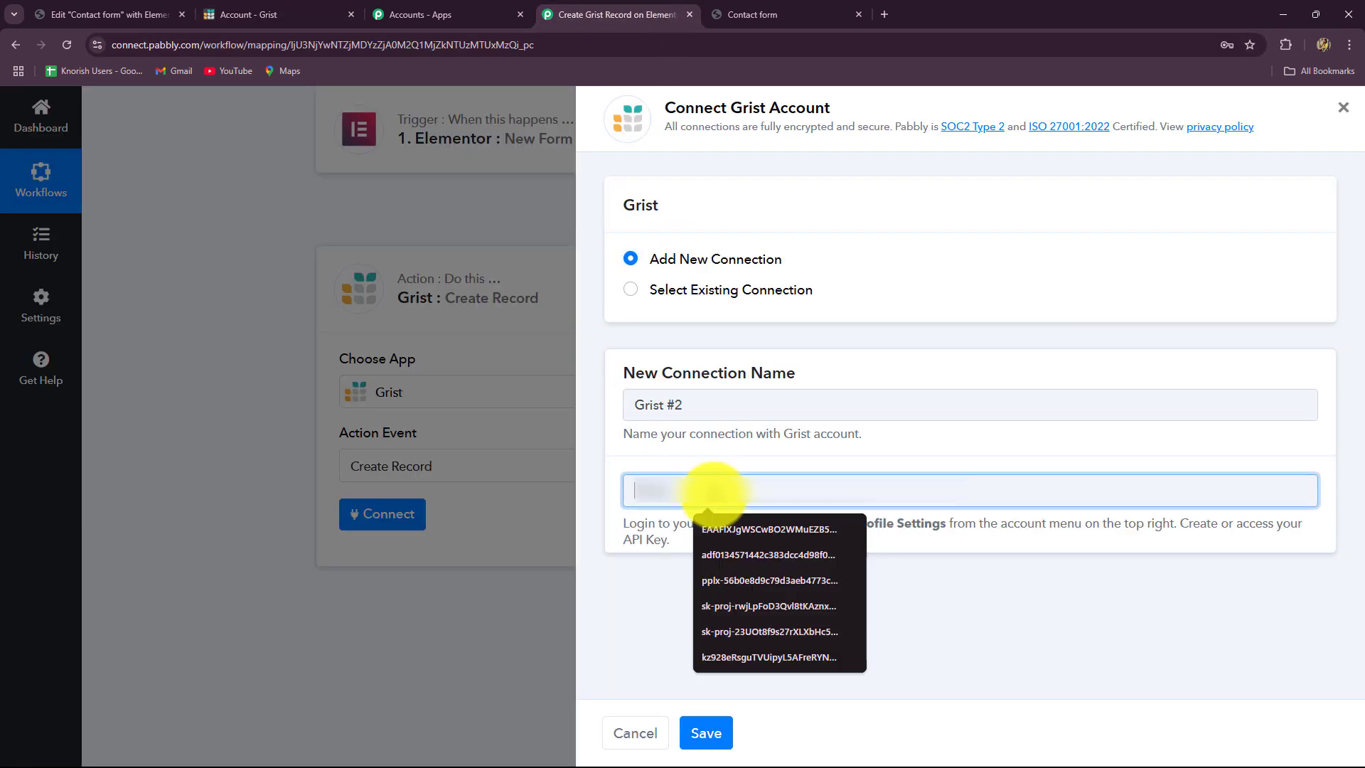
key(ctrl+v)
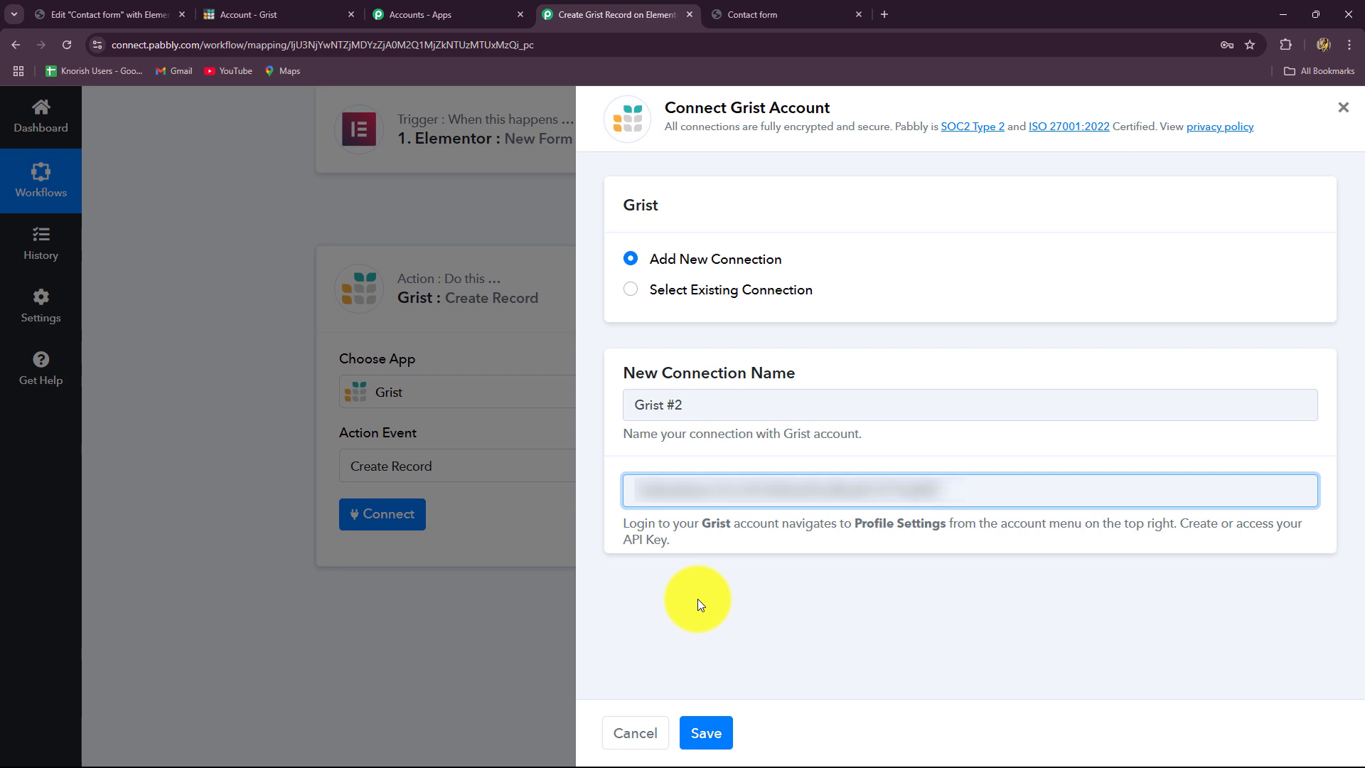
click(706, 732)
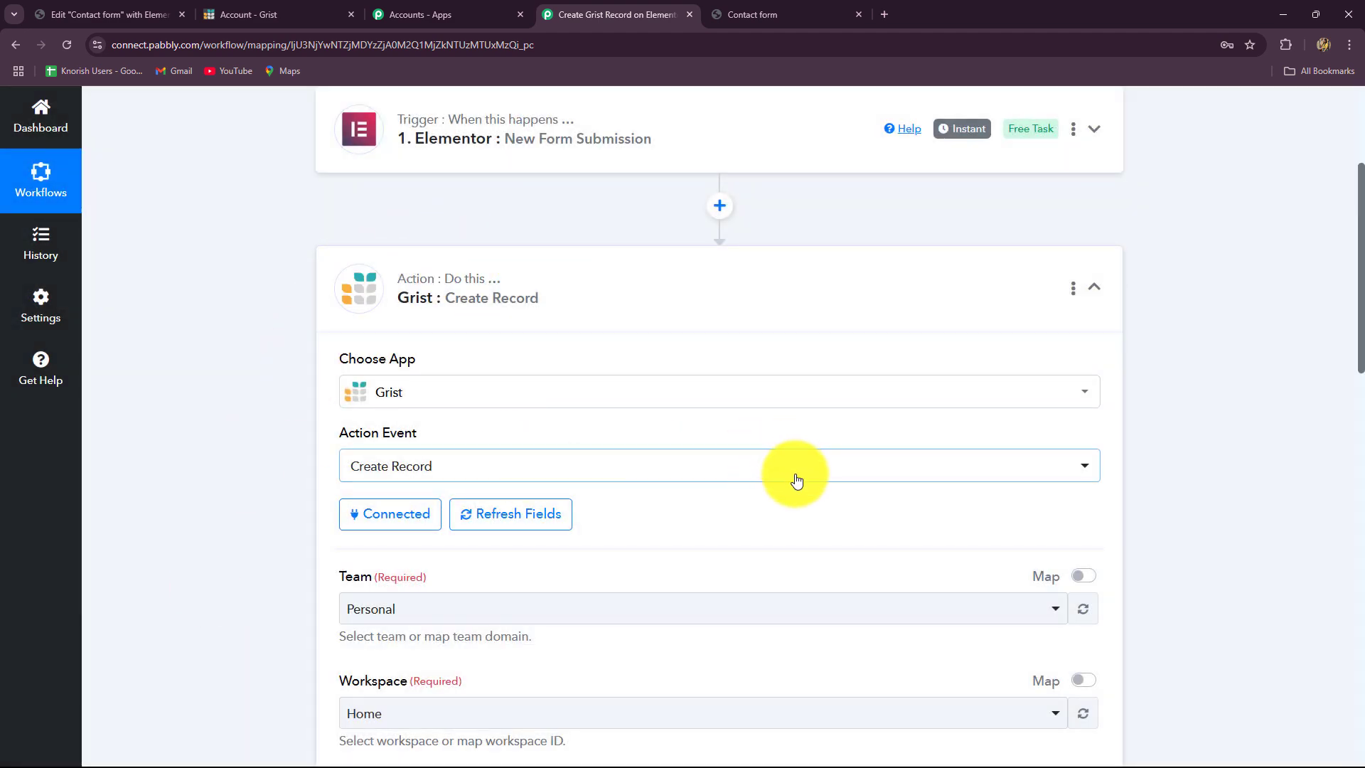
scroll(792, 478, down, 4)
scroll(796, 480, down, 10)
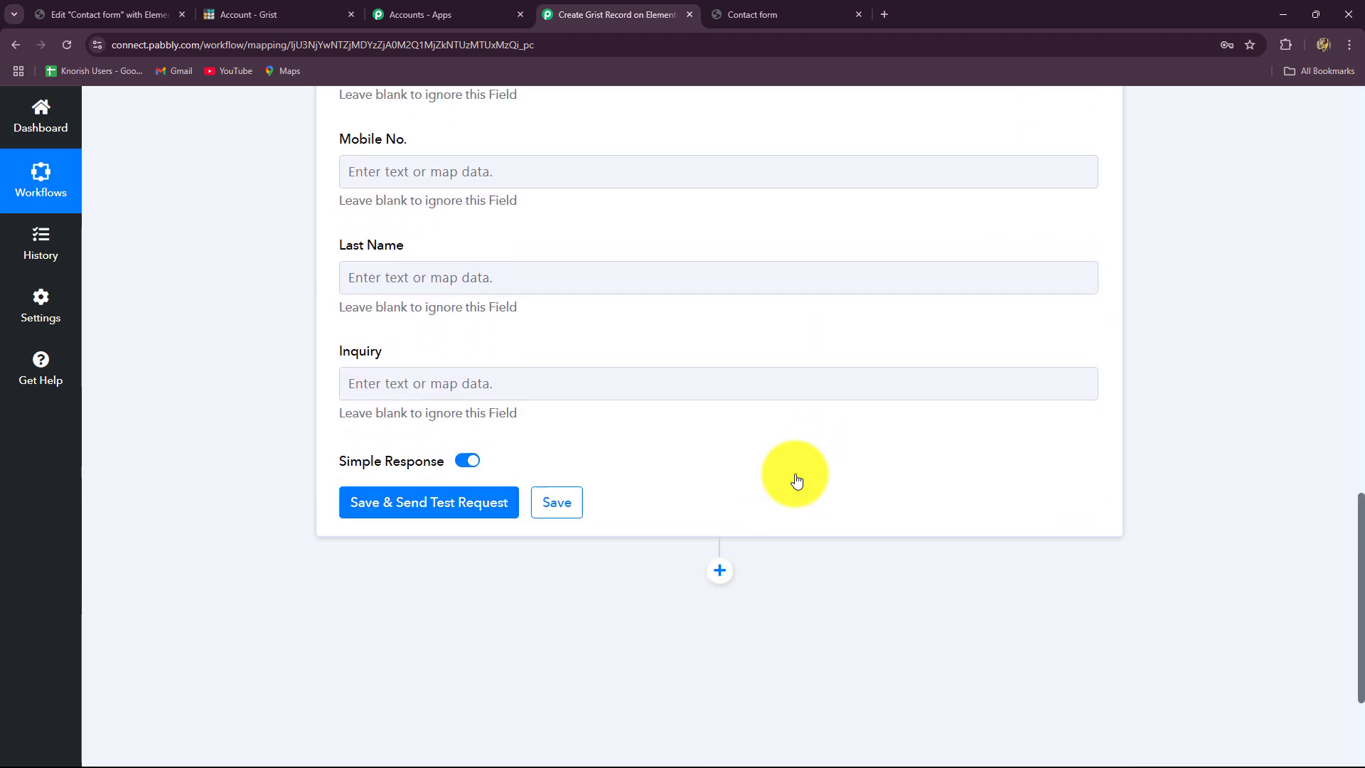
scroll(797, 480, up, 4)
scroll(796, 480, up, 9)
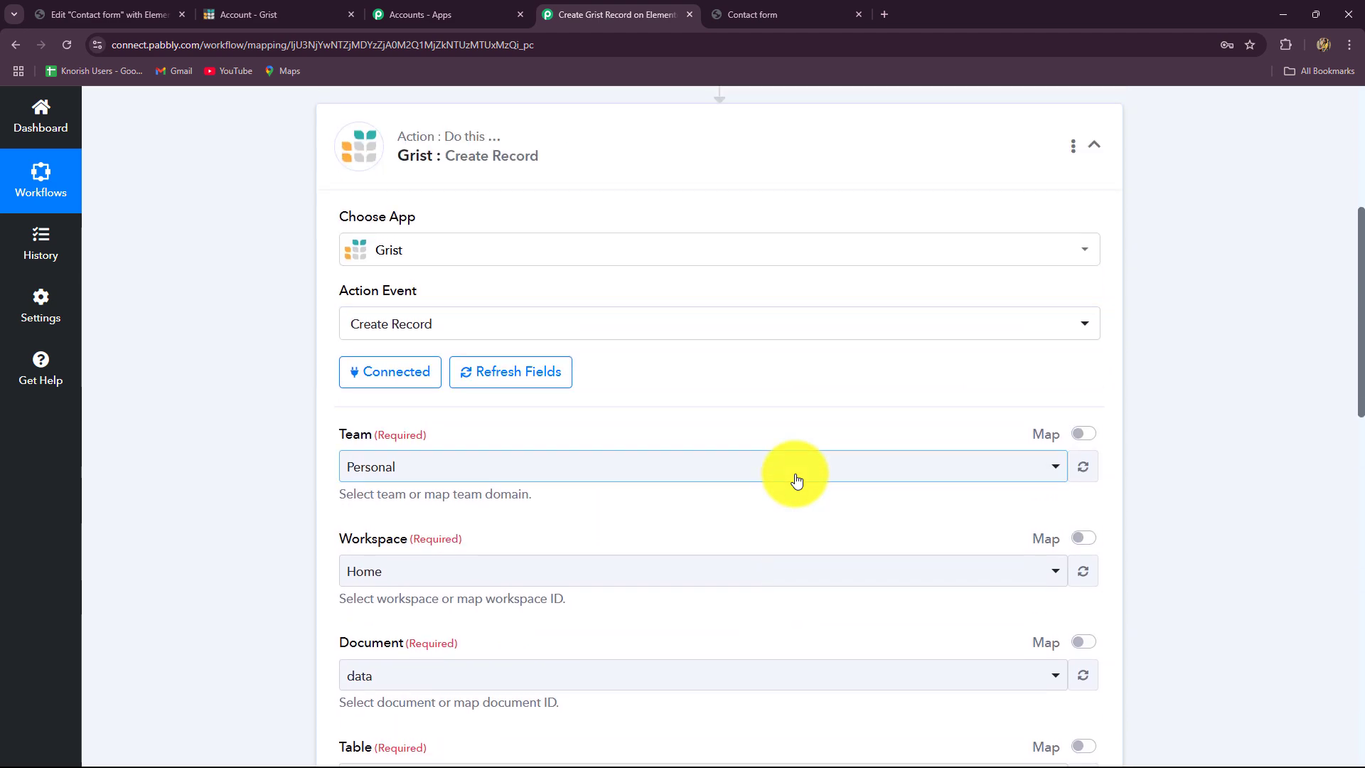
click(414, 466)
click(240, 519)
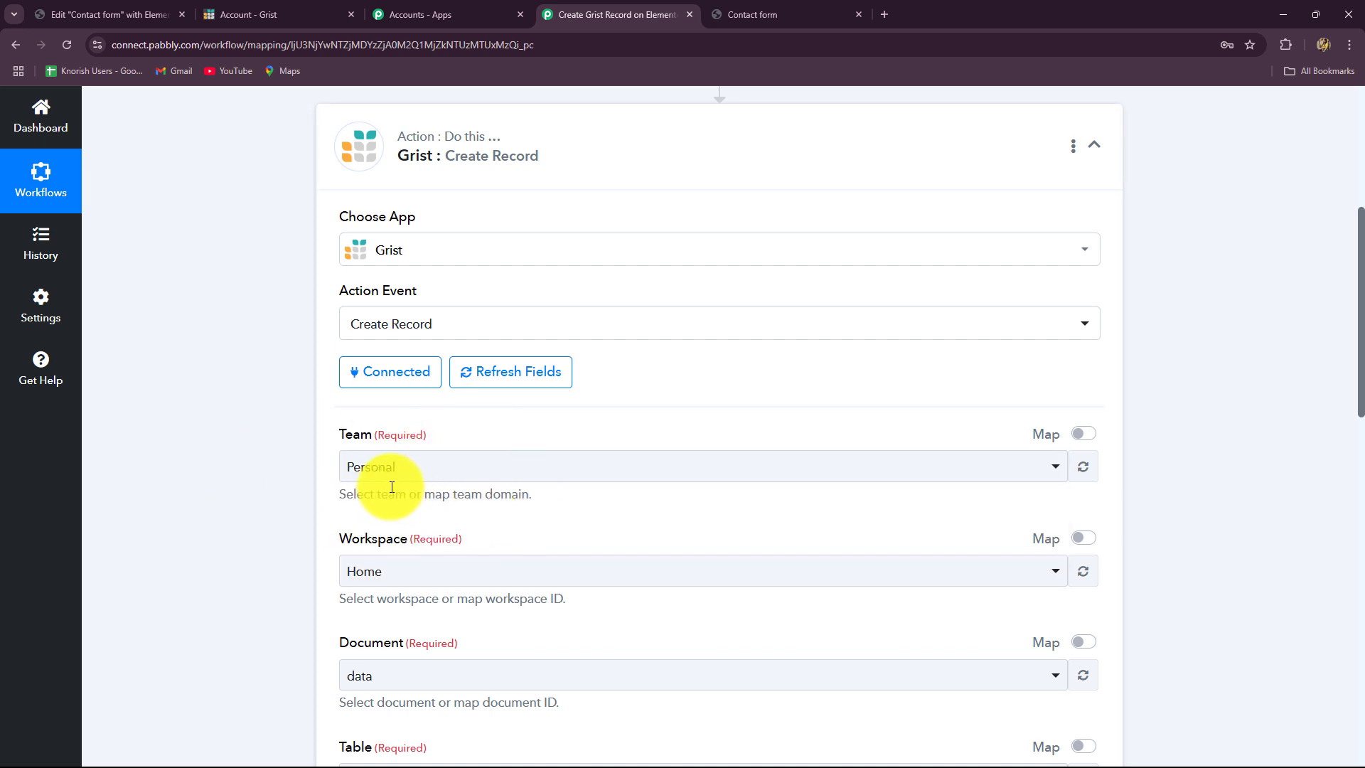
scroll(391, 484, down, 2)
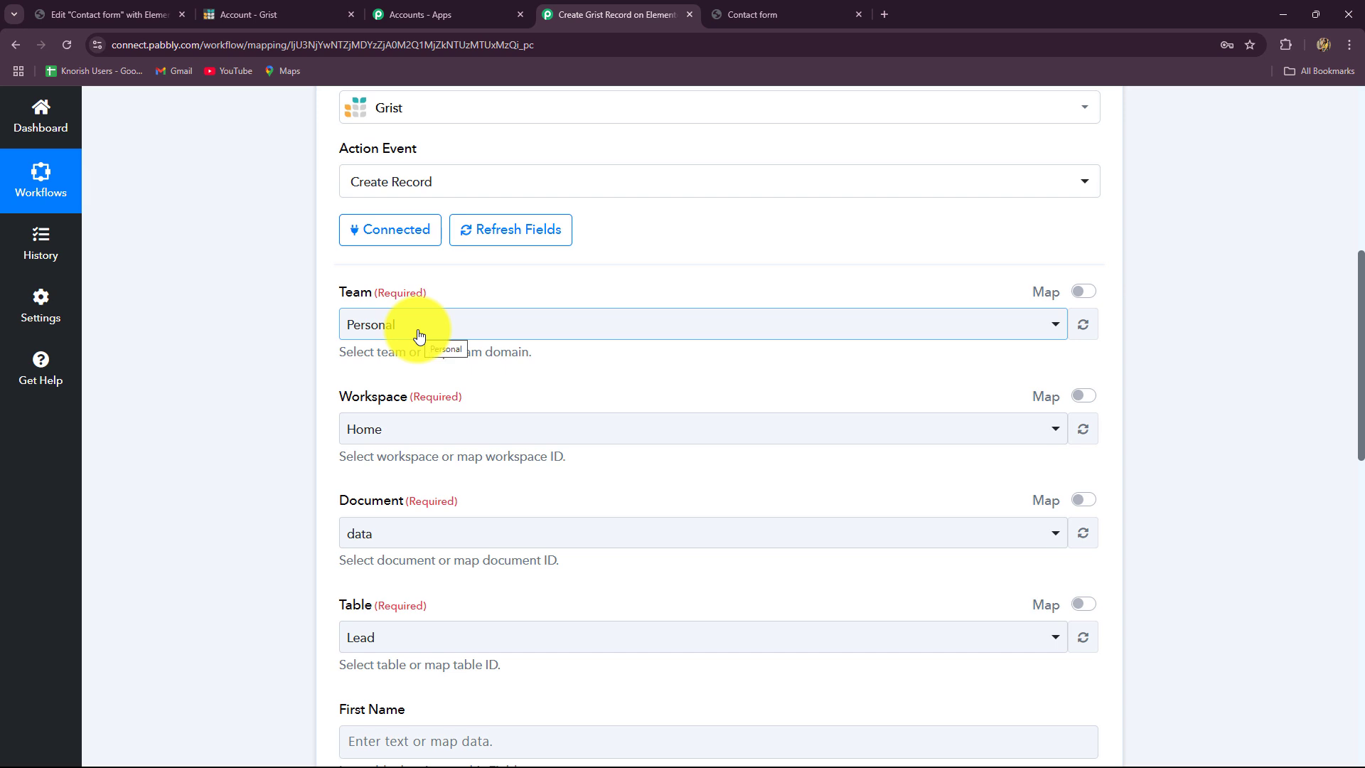
click(406, 436)
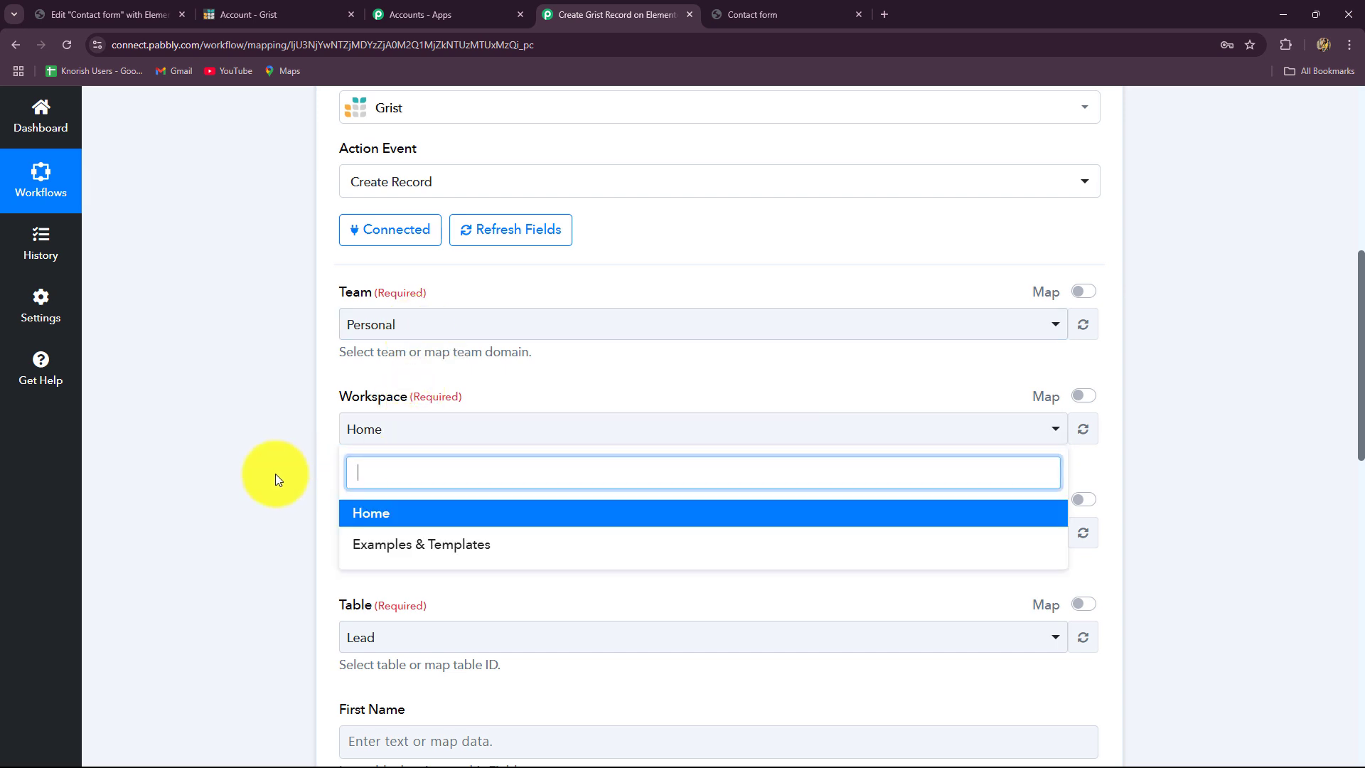
click(275, 473)
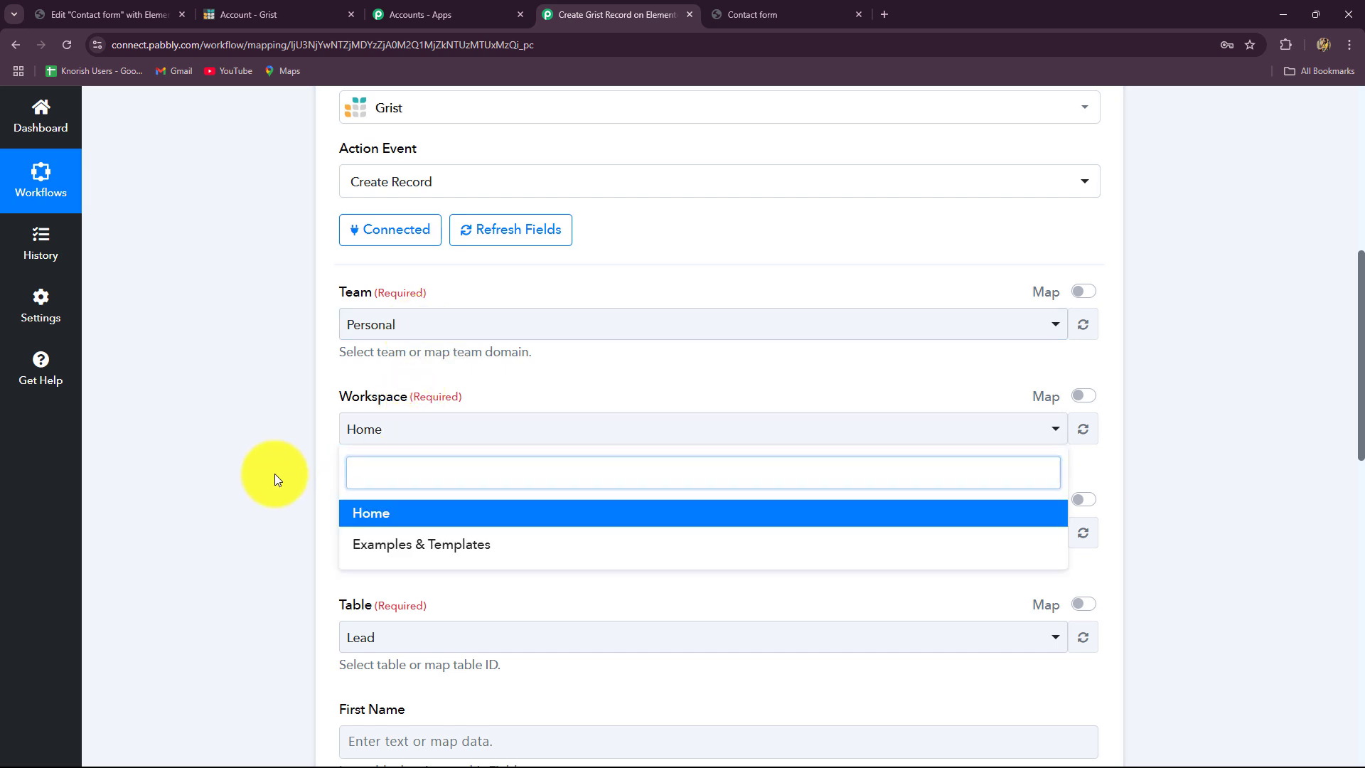
click(105, 7)
click(241, 13)
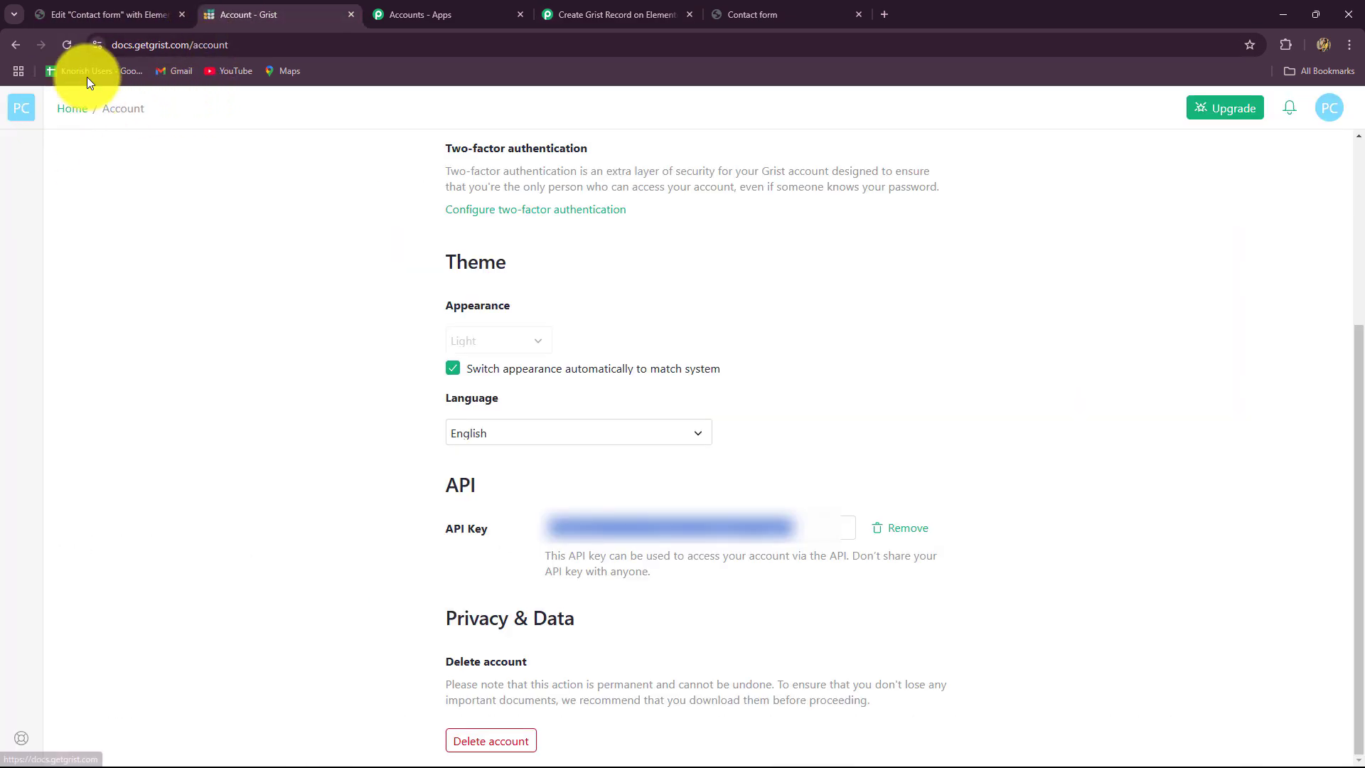
click(623, 16)
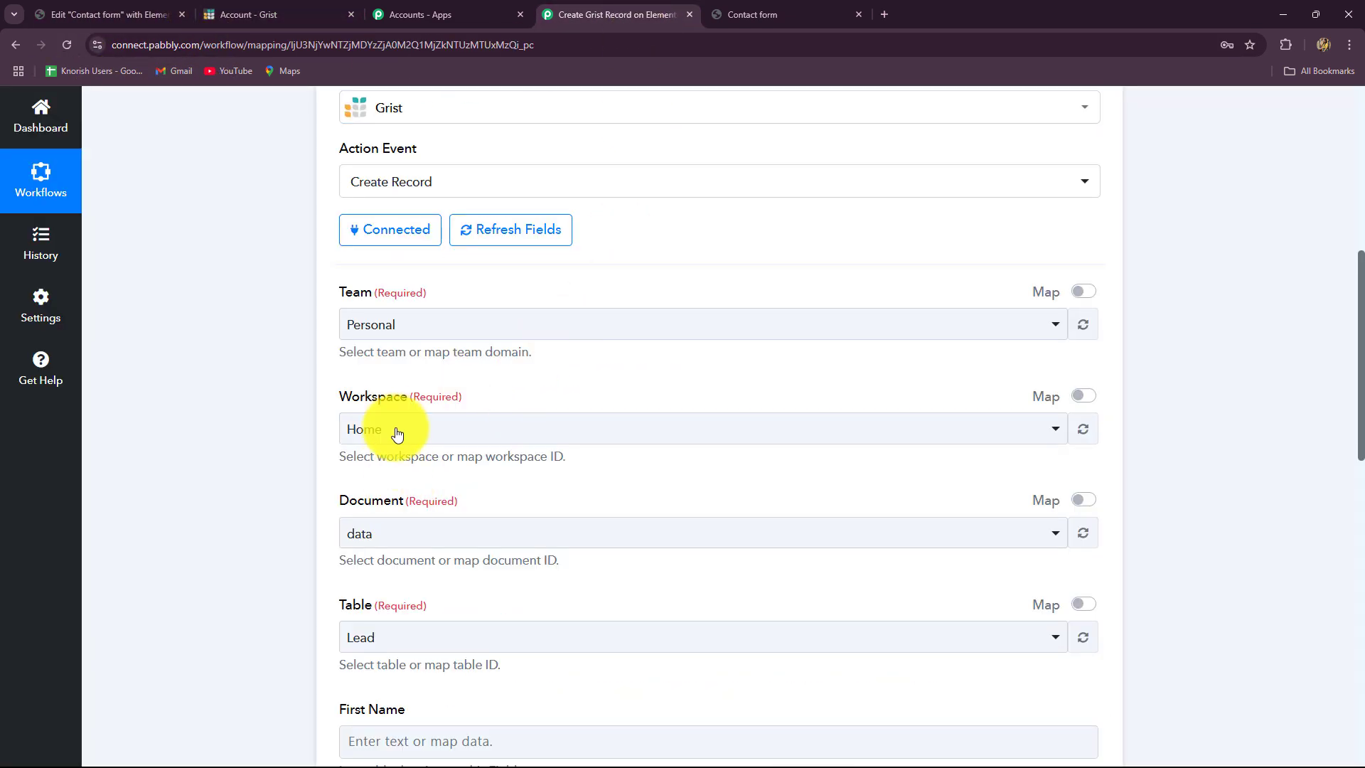
scroll(396, 530, down, 2)
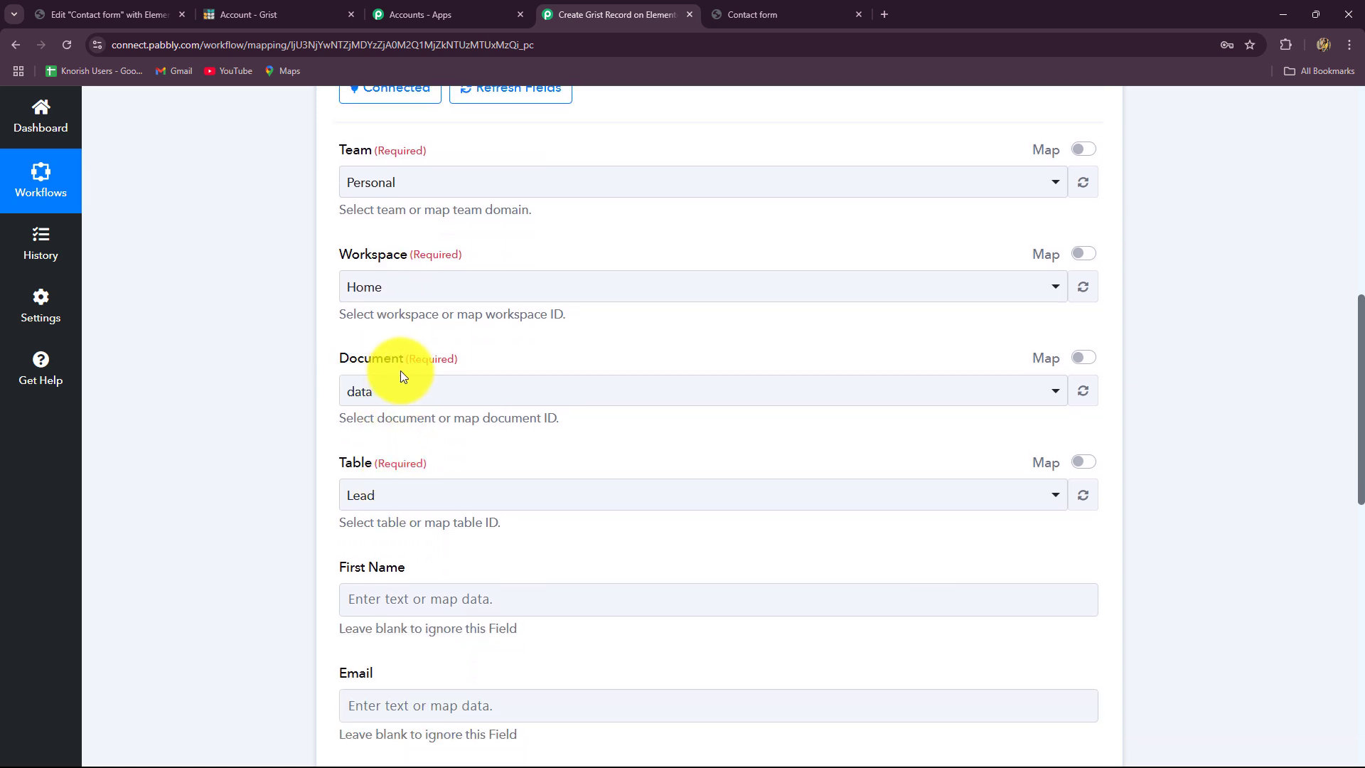
click(261, 19)
click(13, 42)
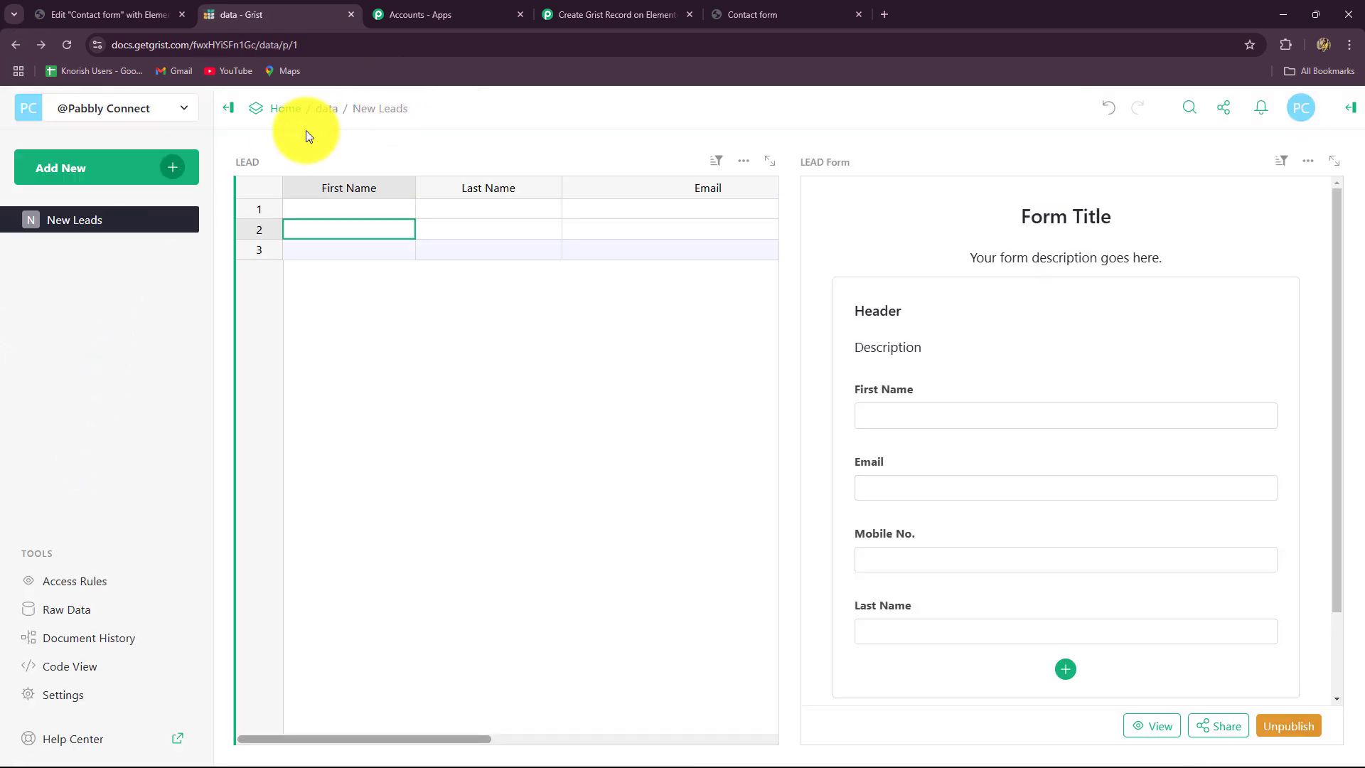
- Keep 'data' as the Grist document and Lead as the table, then view that document in Grist
click(609, 14)
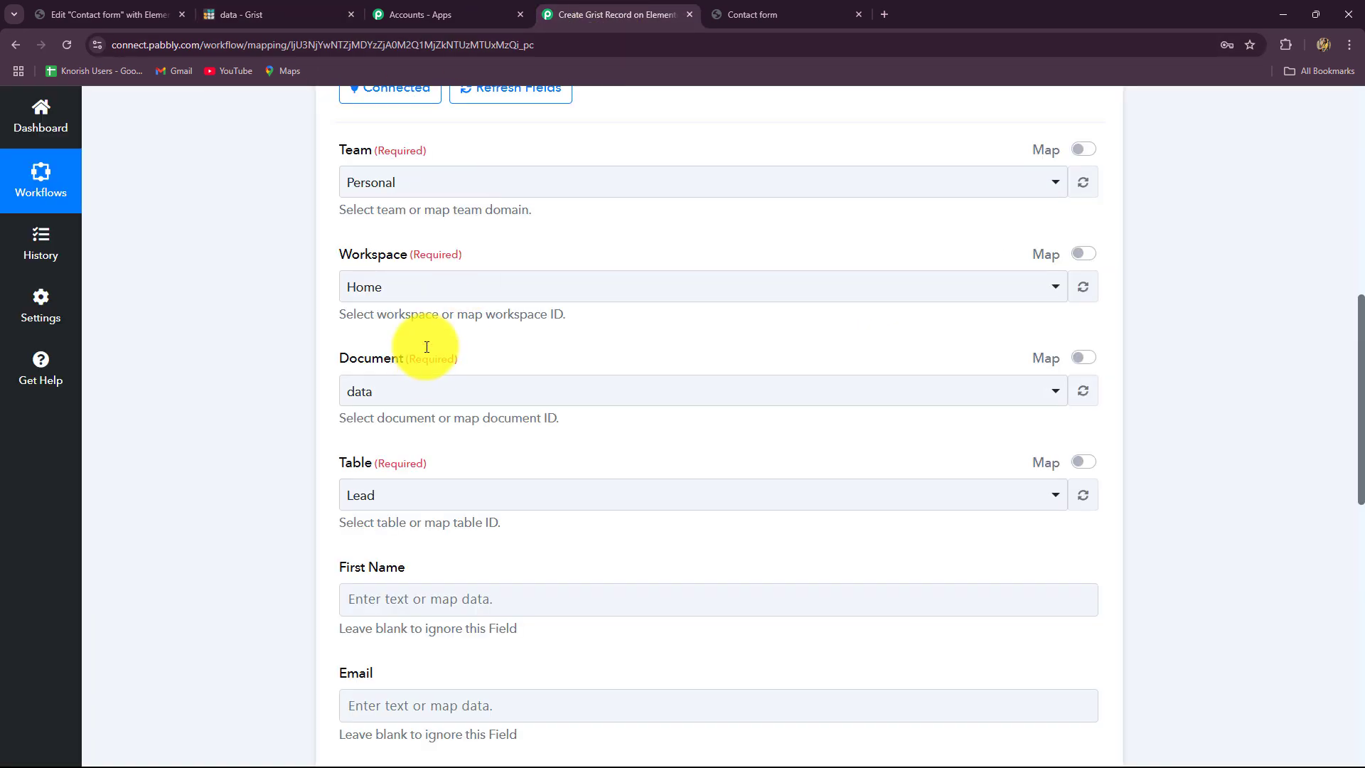
click(401, 390)
click(272, 441)
scroll(271, 441, down, 3)
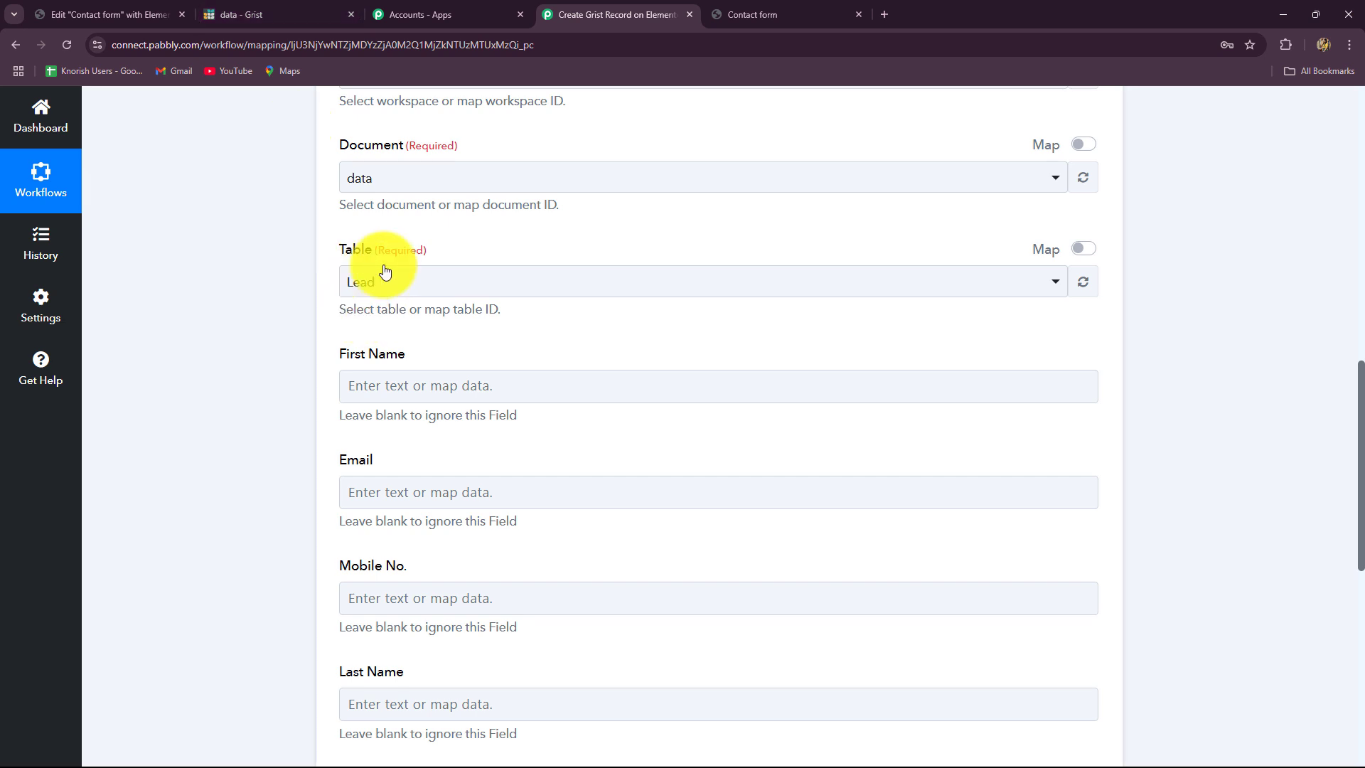
click(365, 284)
scroll(377, 291, down, 2)
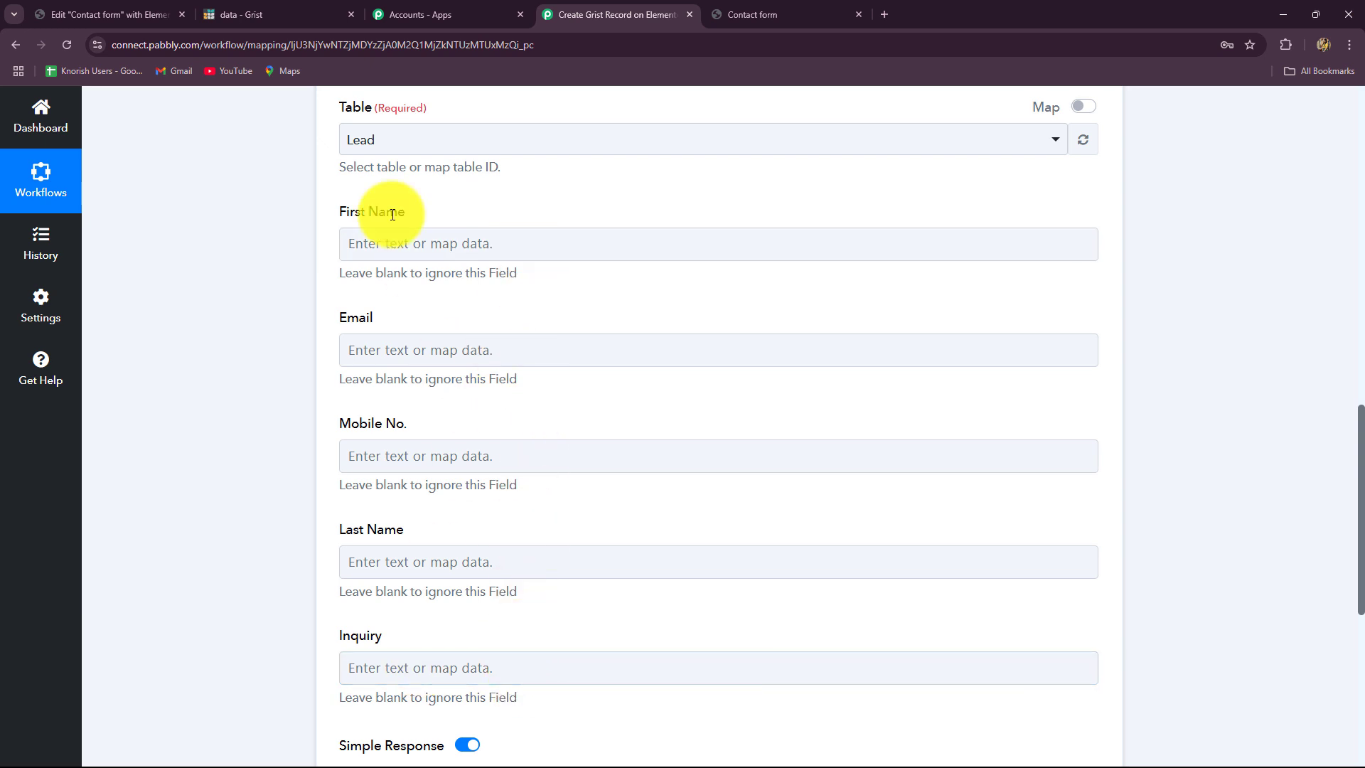
click(278, 19)
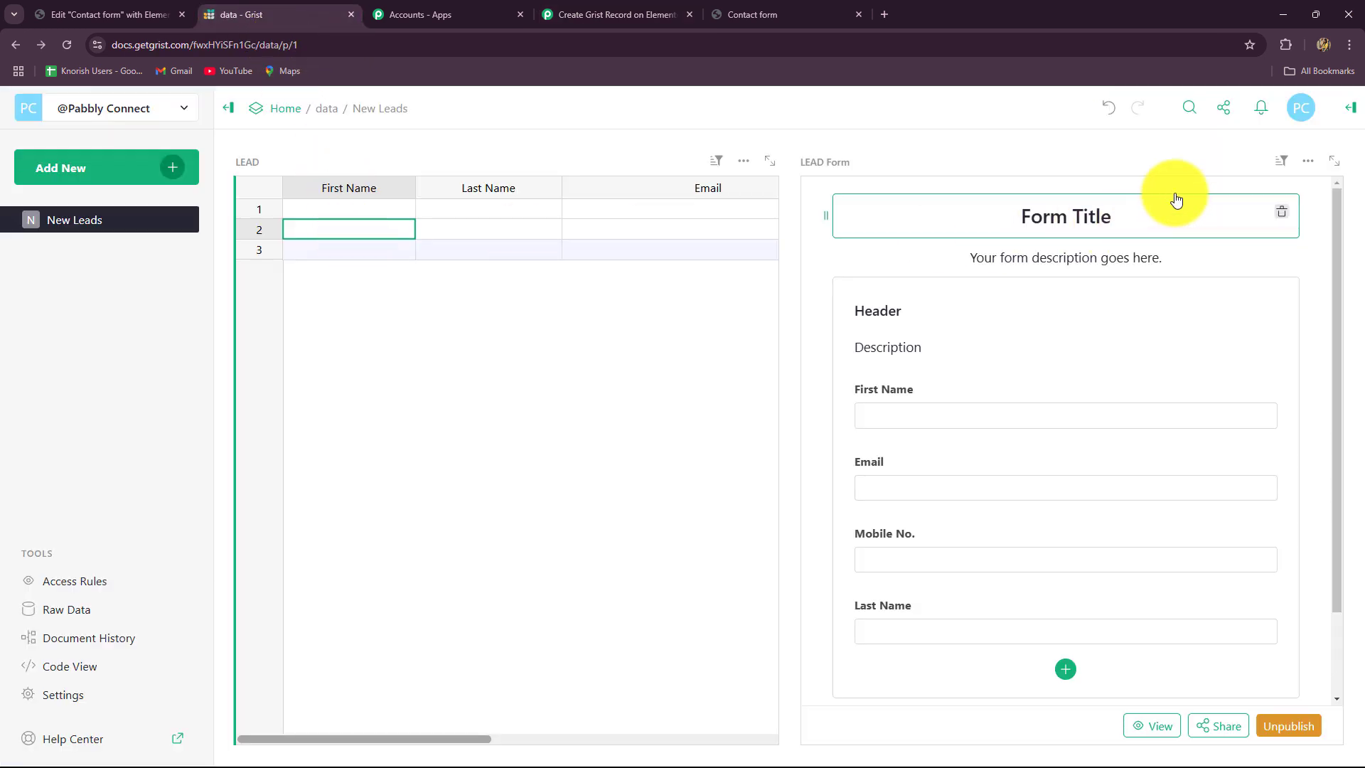
- Expand the Grist Lead table to review its First Name through Inquiry columns, then return to Pabbly
click(770, 162)
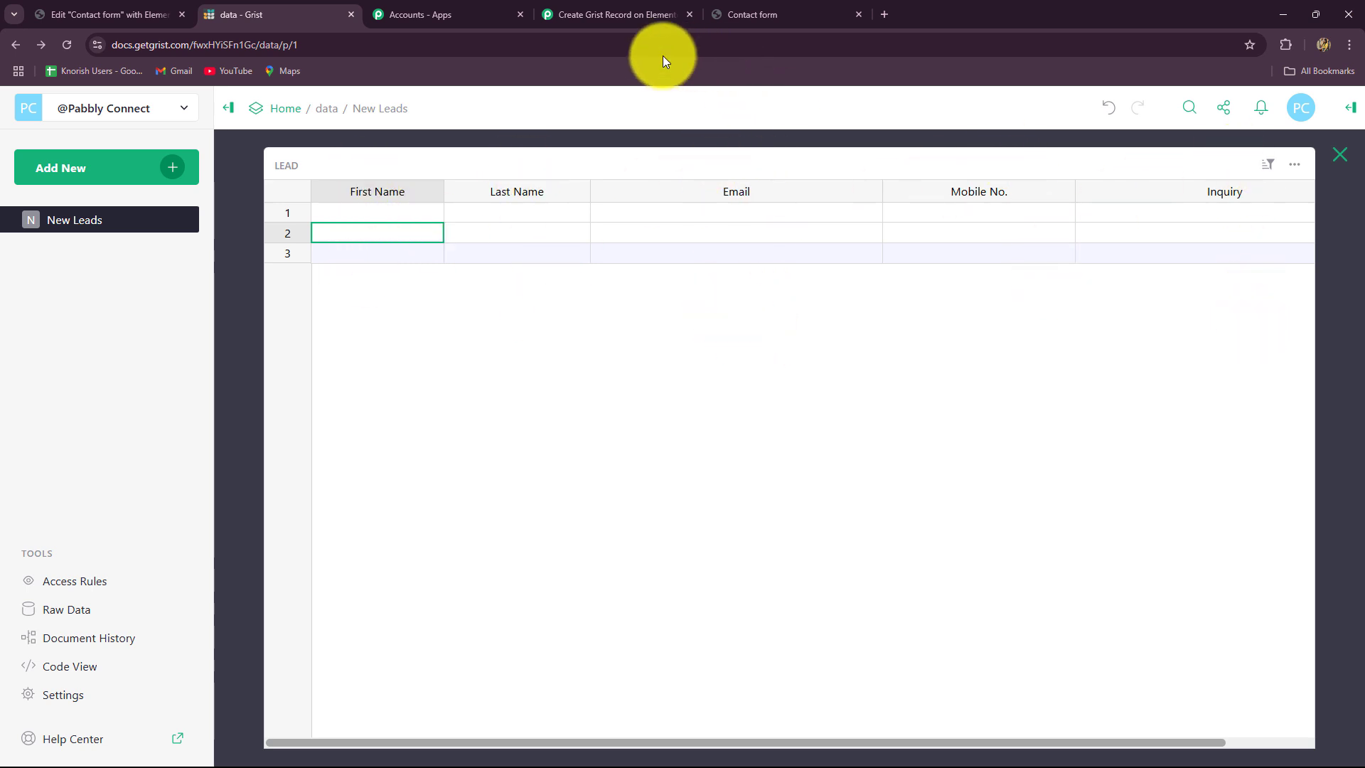
click(617, 23)
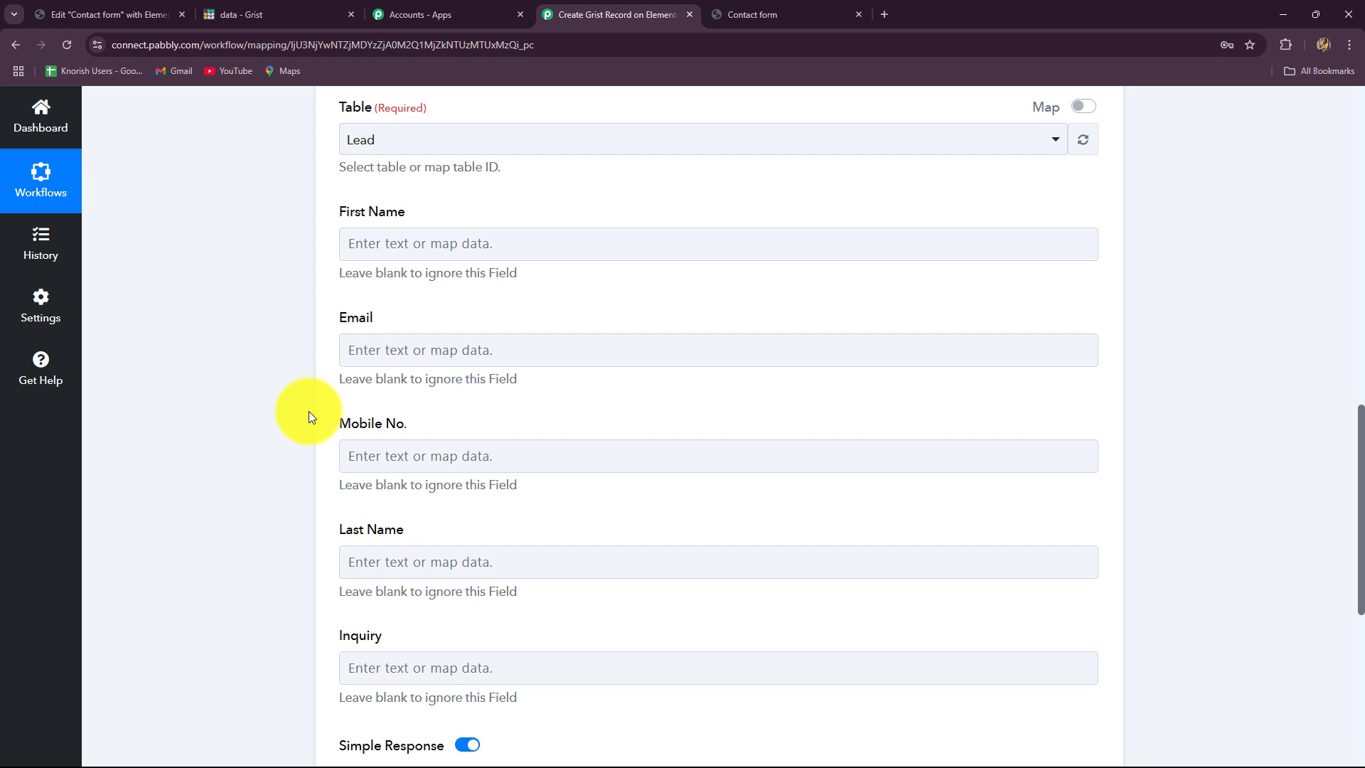
- Map the Elementor submission's First Name into Grist's First Name field, leaving Email unmapped
click(431, 246)
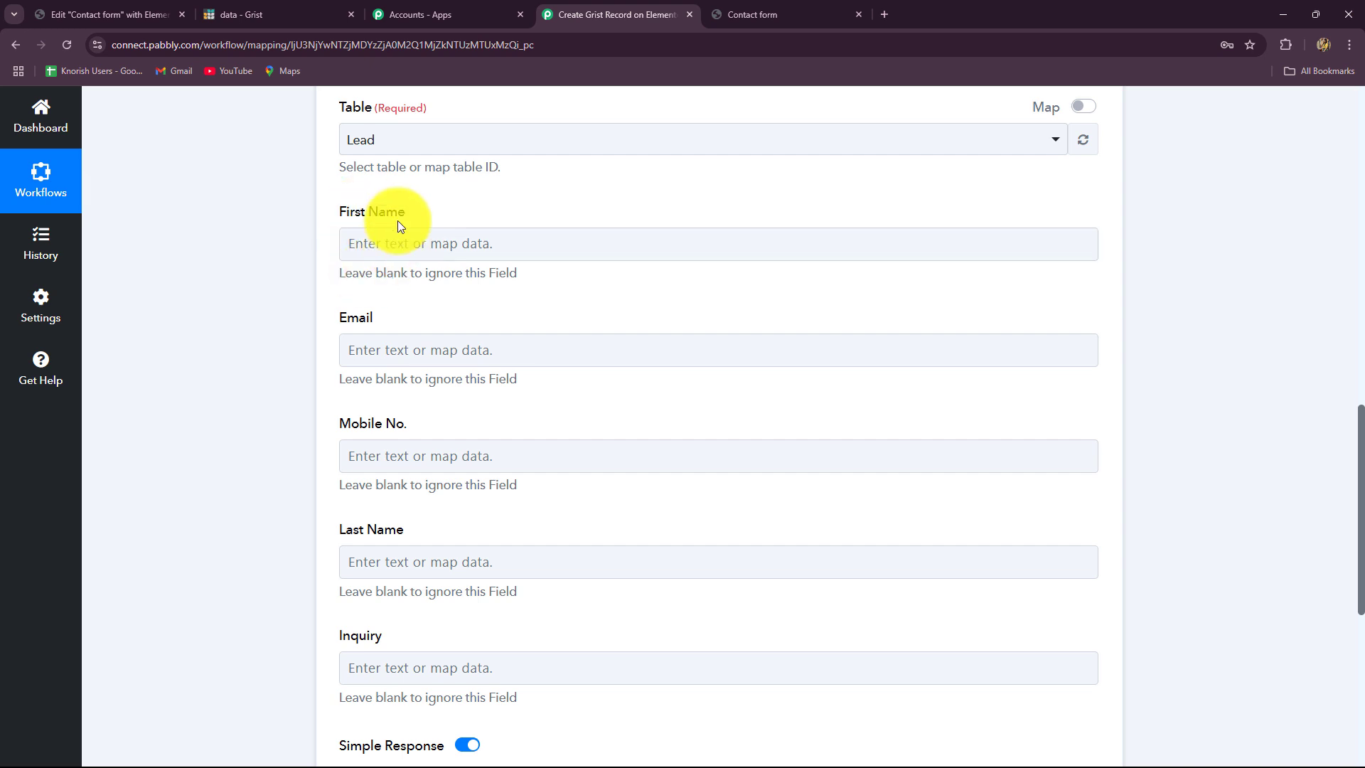
click(396, 238)
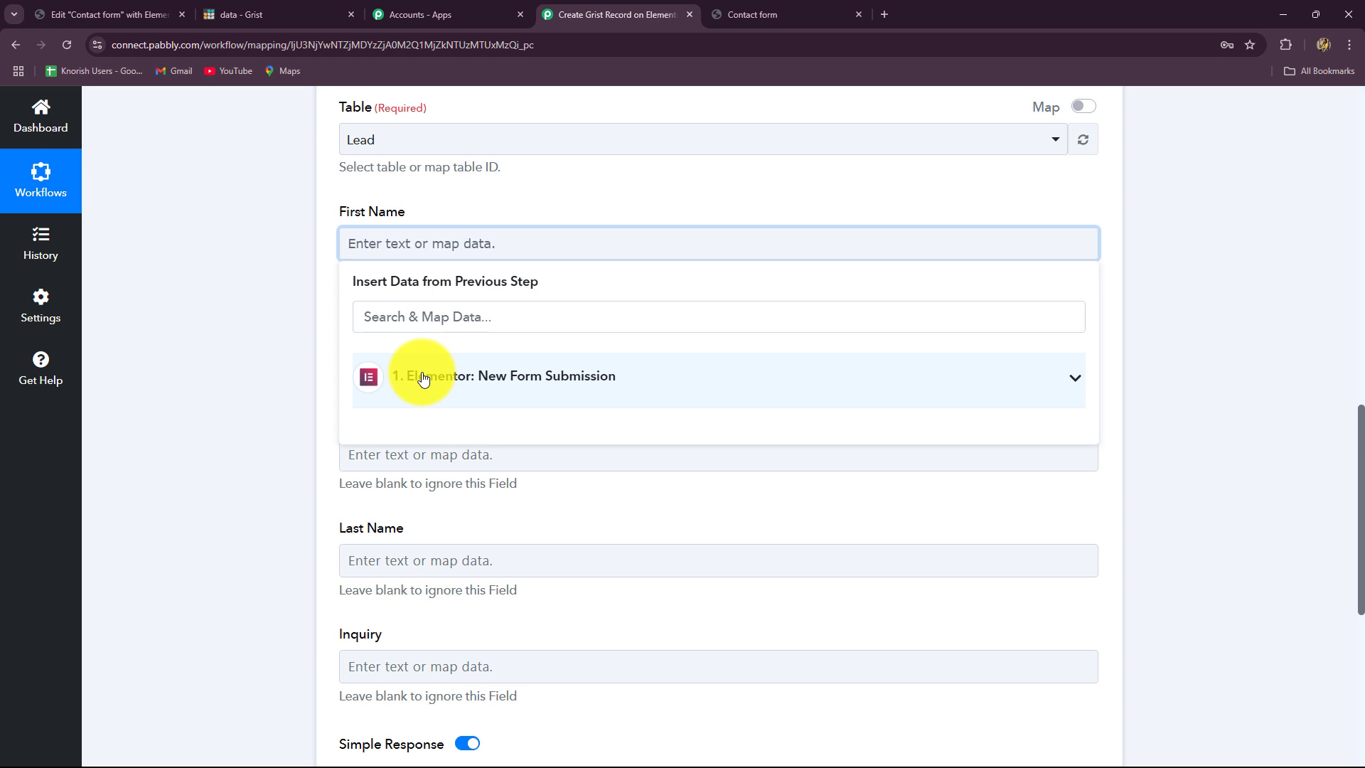
click(422, 377)
scroll(472, 654, down, 3)
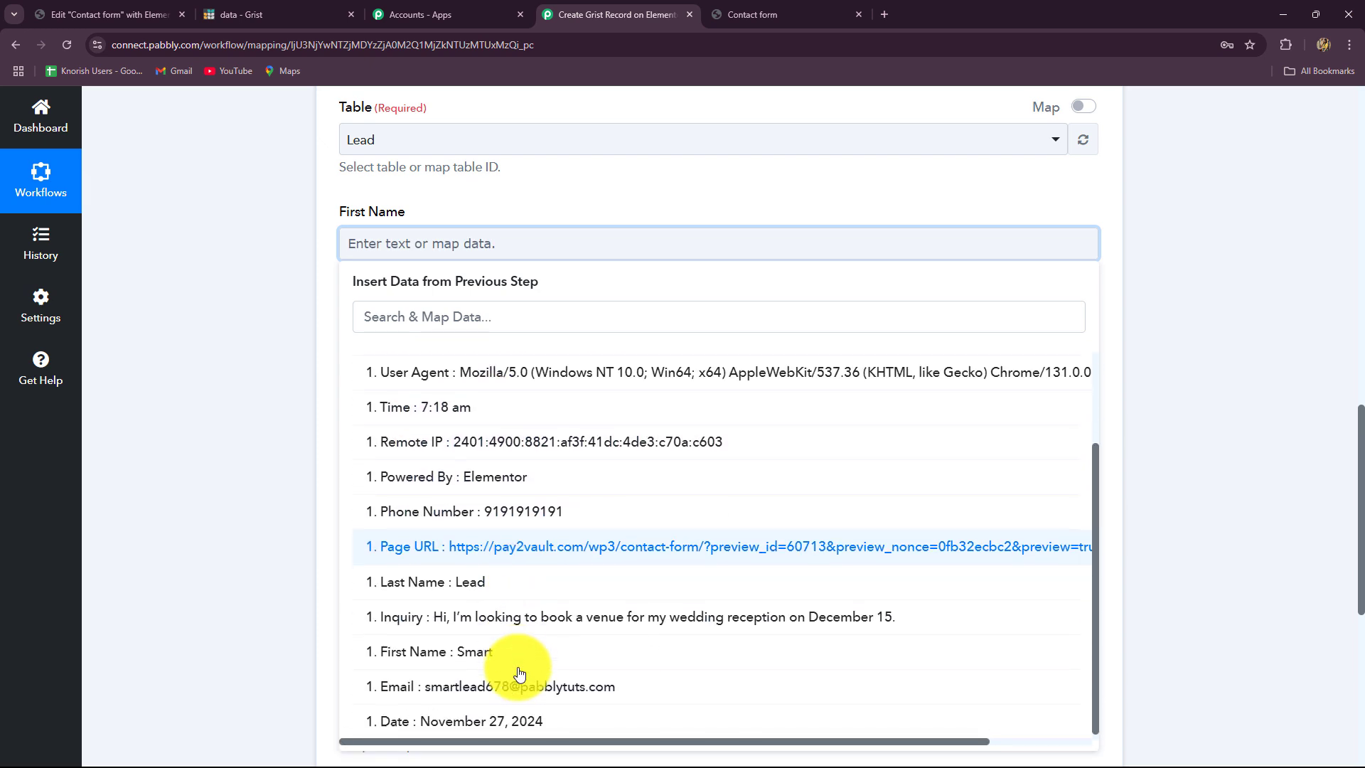
click(474, 650)
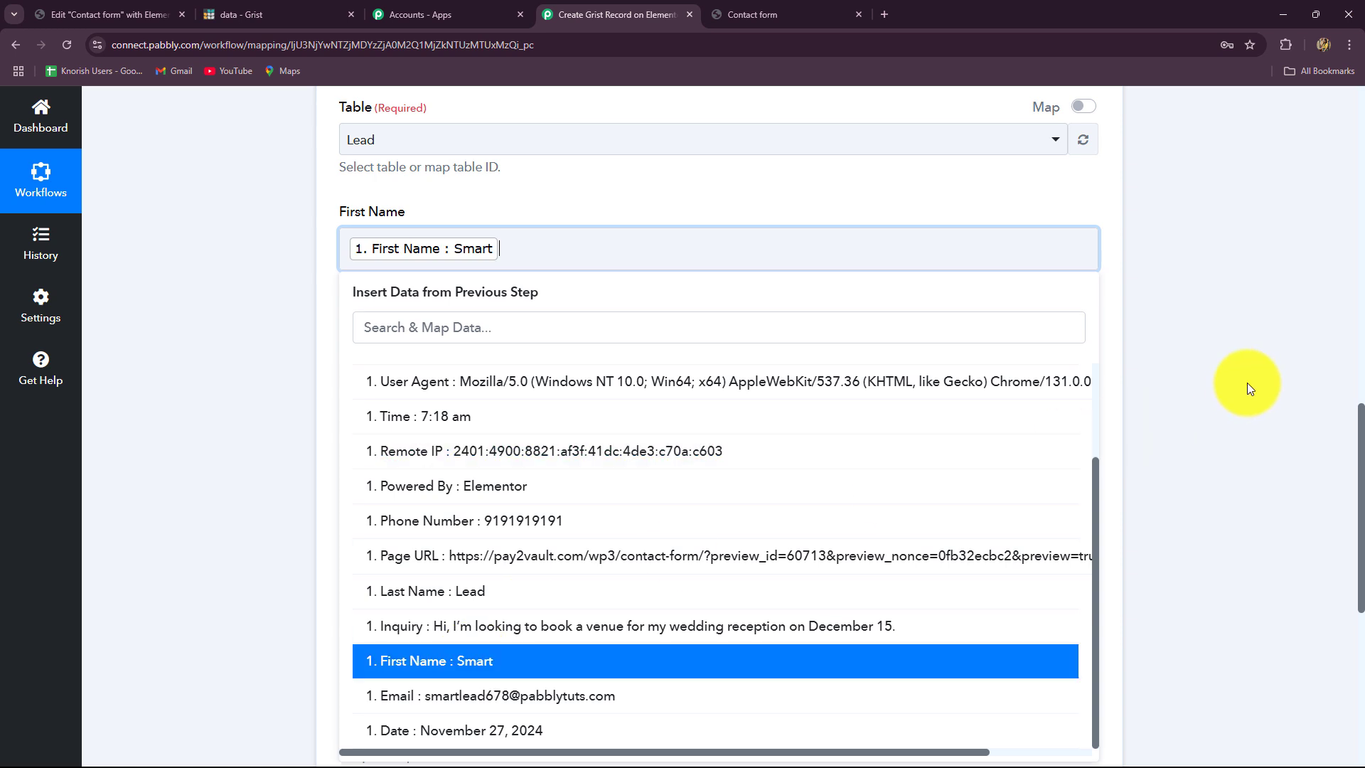
click(1258, 379)
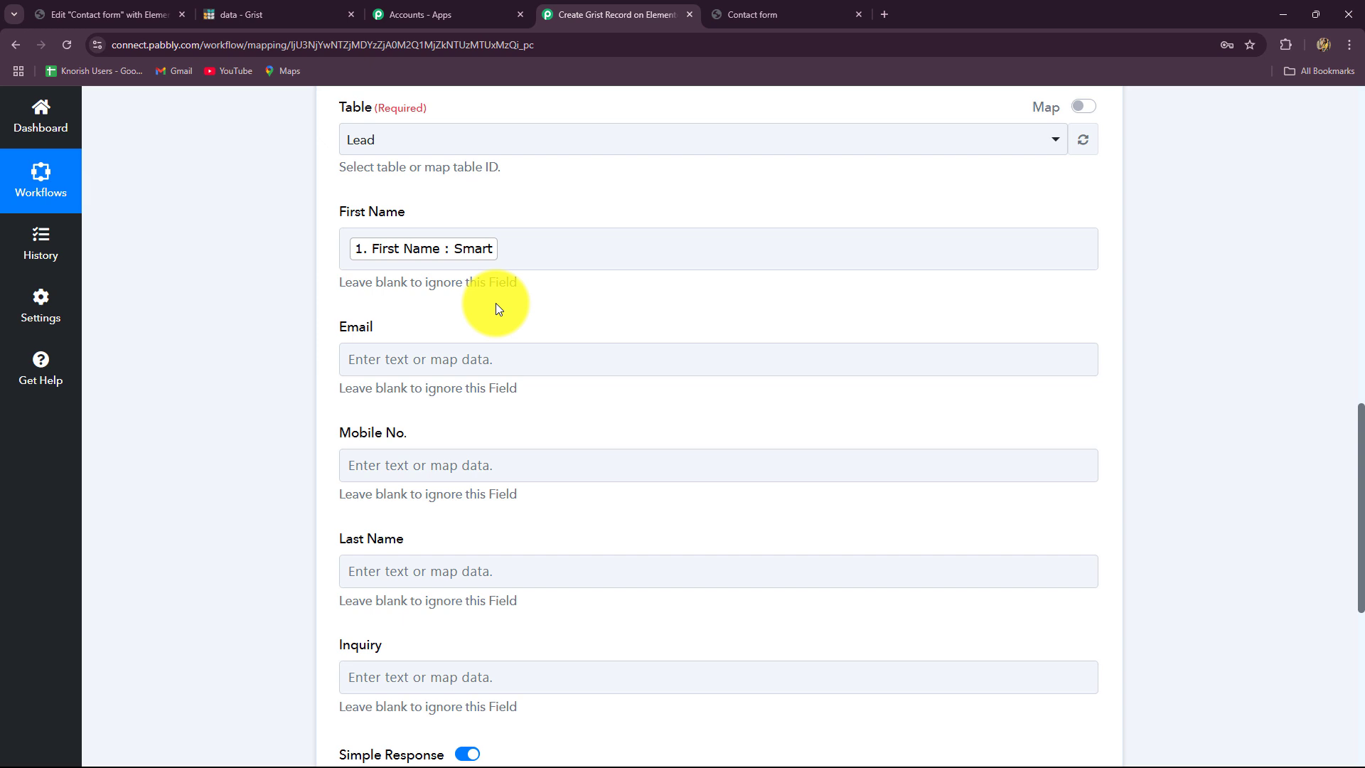
scroll(496, 303, down, 3)
click(452, 150)
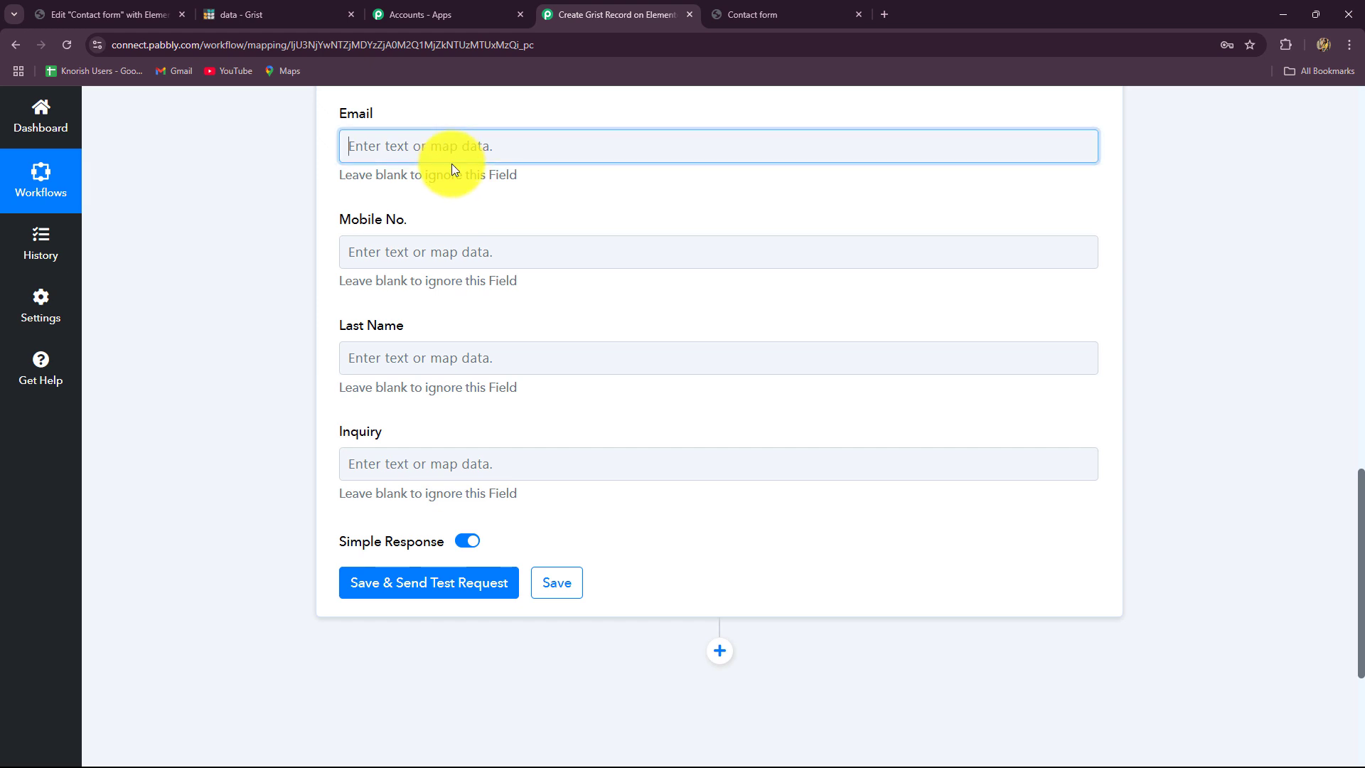
scroll(301, 352, up, 2)
click(236, 353)
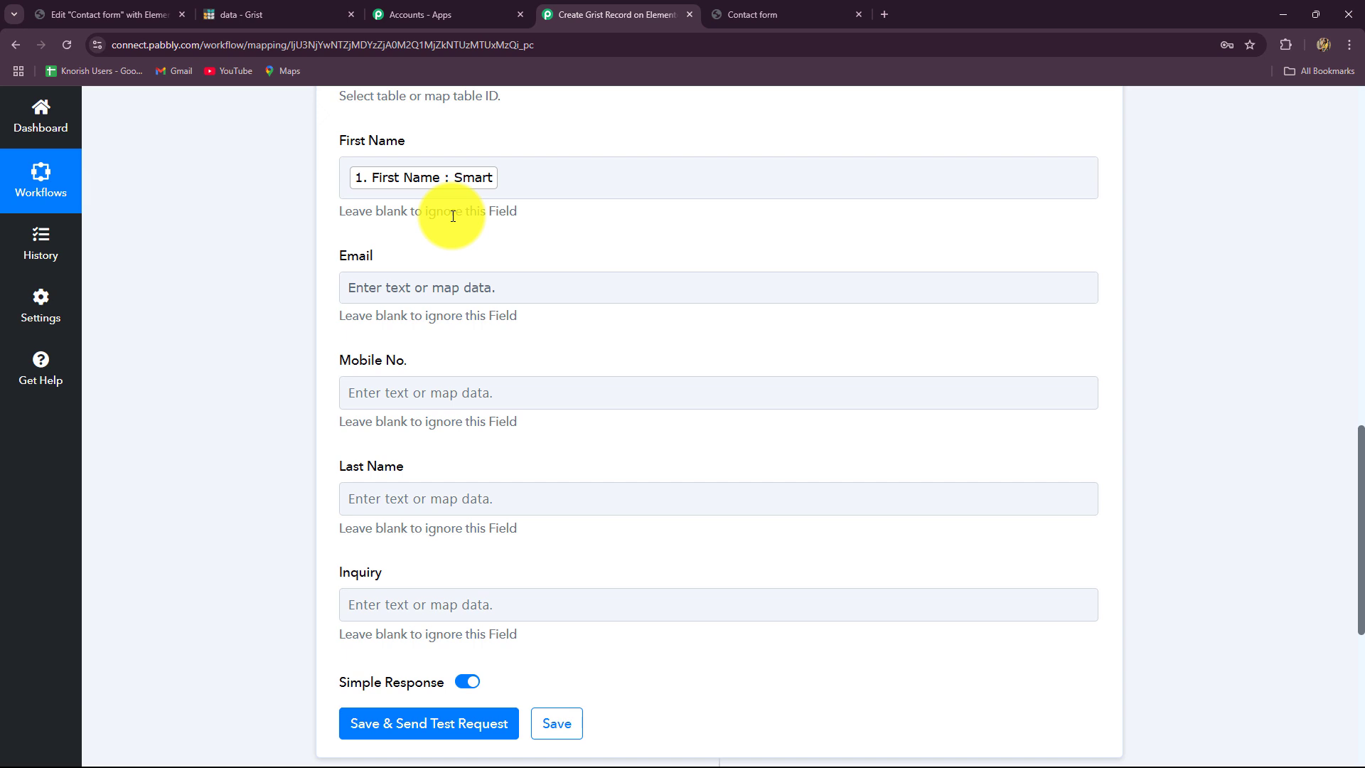
- Map the submitted Email into Email and Phone Number into Mobile No
click(452, 293)
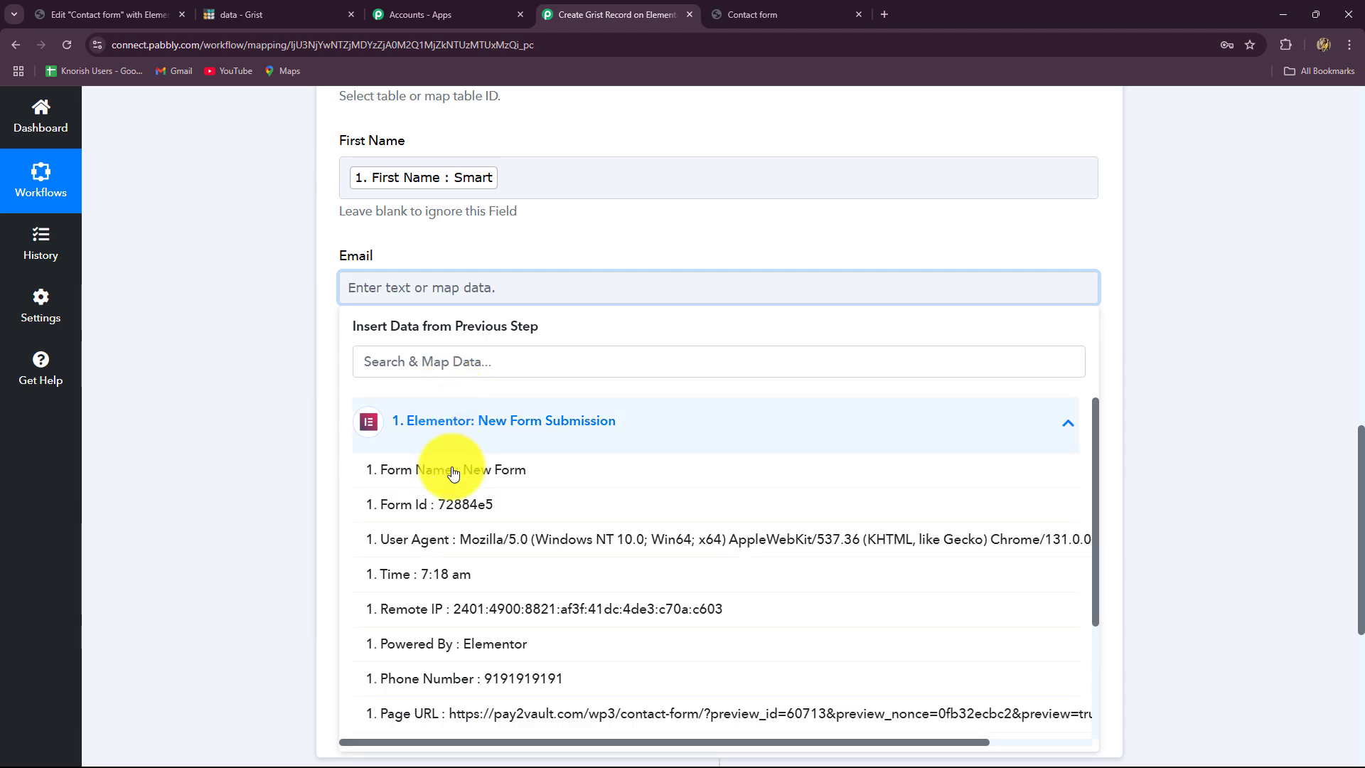
scroll(478, 585, down, 4)
click(483, 700)
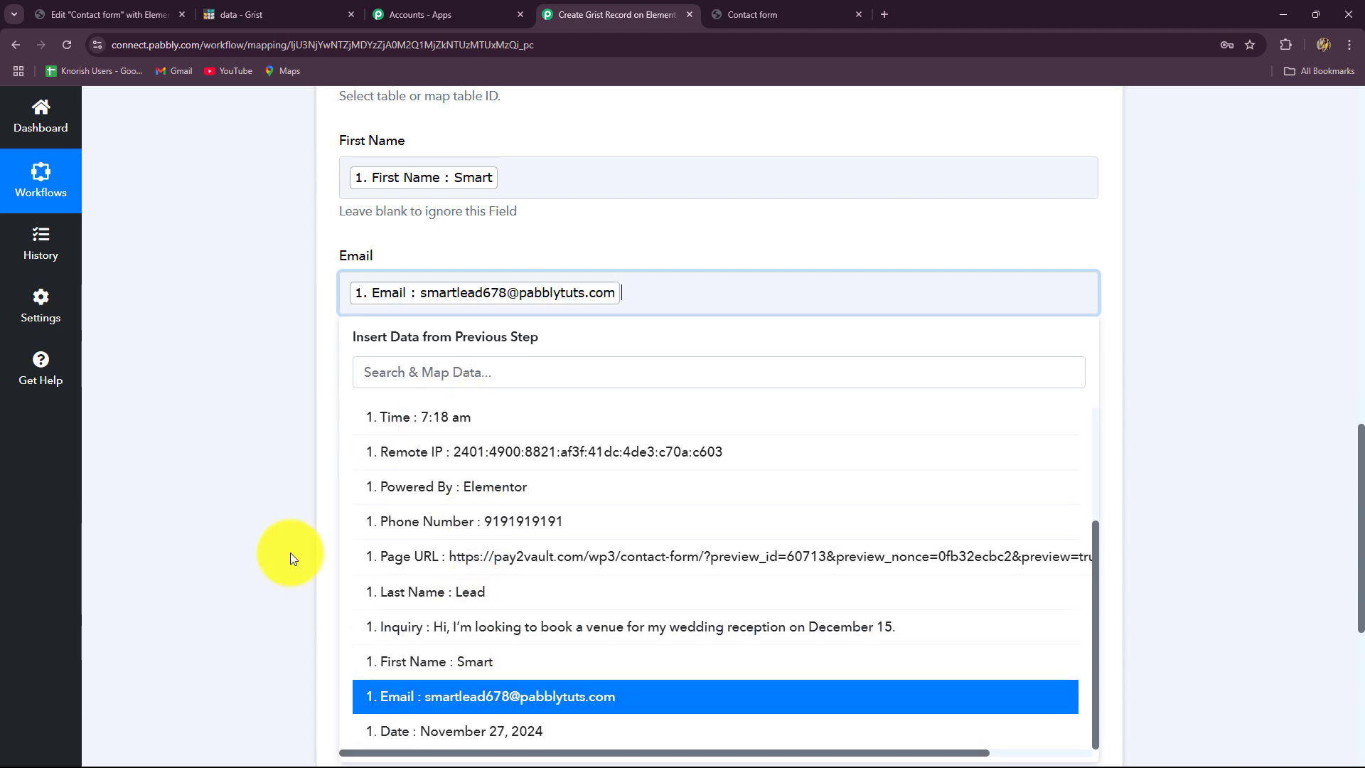
click(290, 558)
scroll(320, 481, down, 2)
click(413, 196)
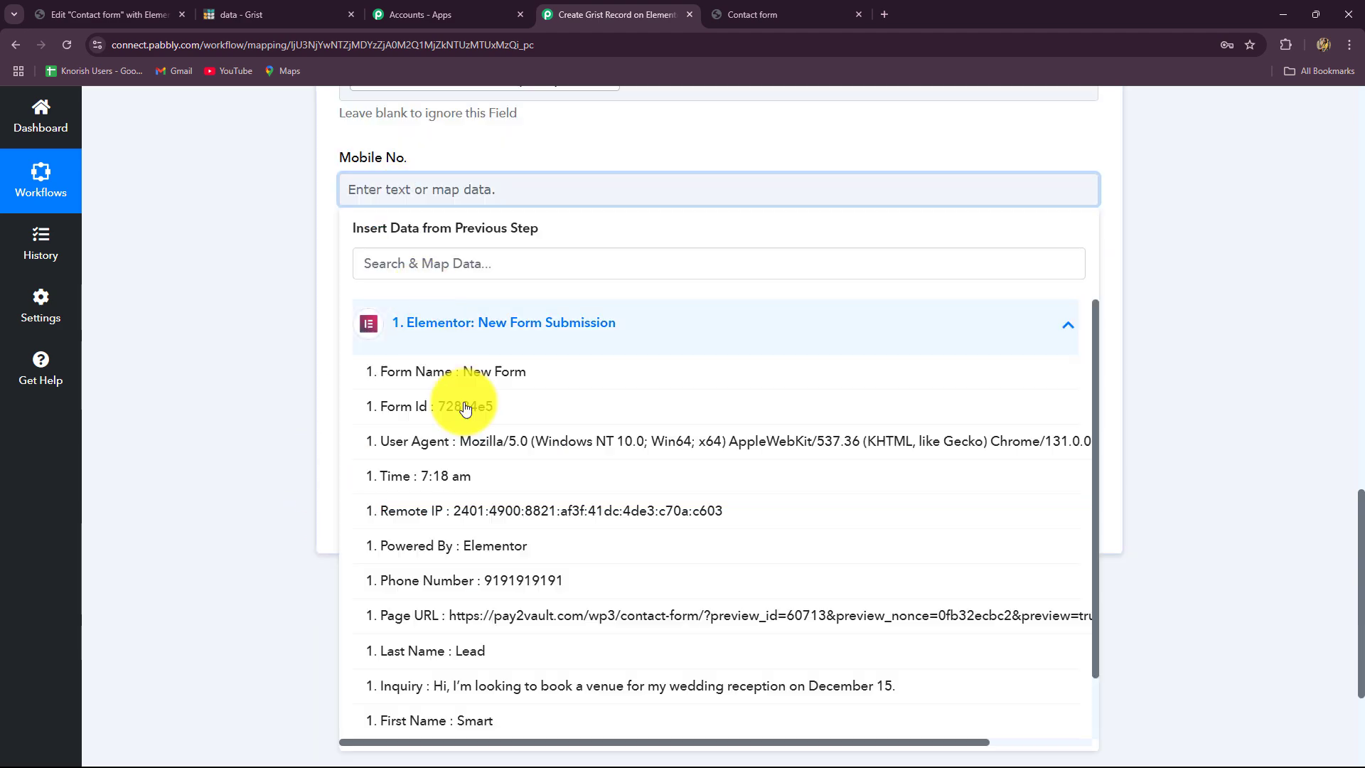
scroll(466, 408, down, 1)
click(473, 511)
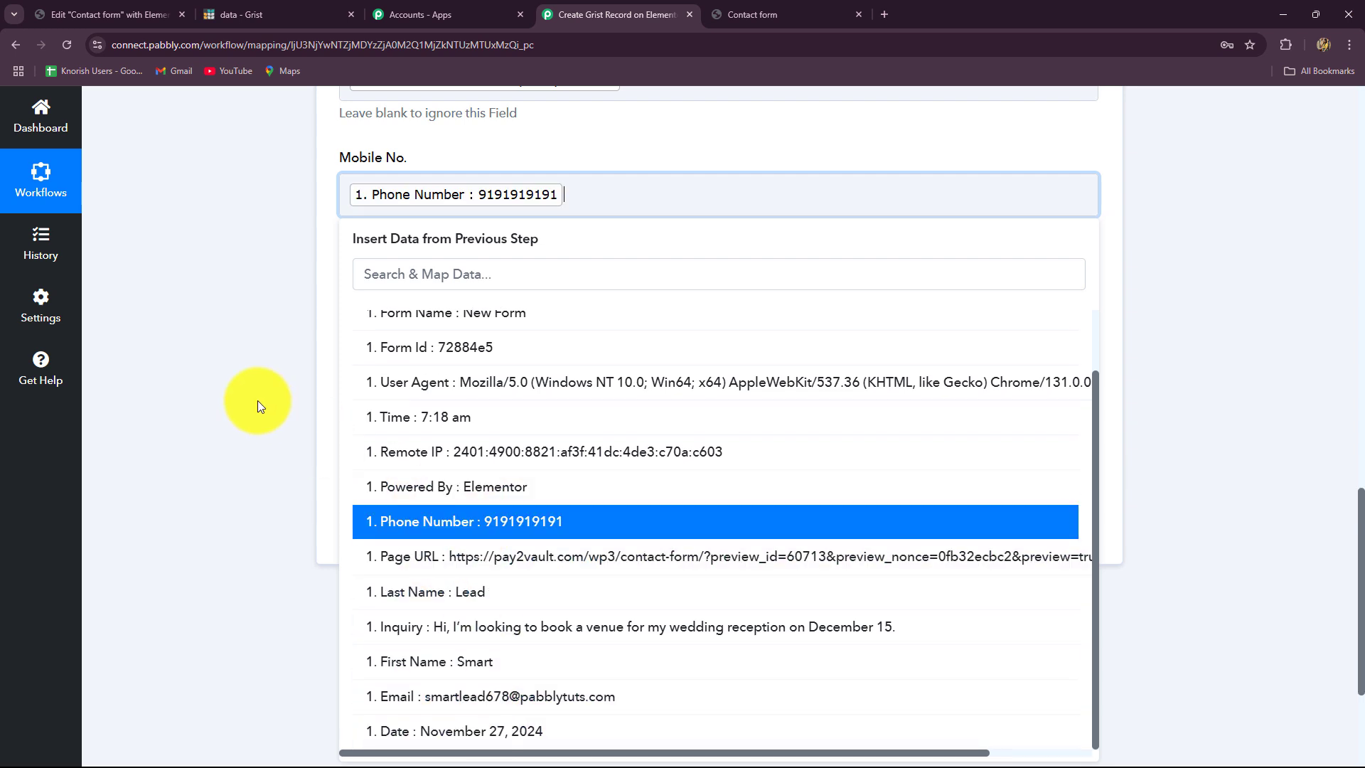
- Map Last Name and Inquiry, then save and send a test request returning record Id 4
click(258, 404)
click(436, 312)
click(501, 445)
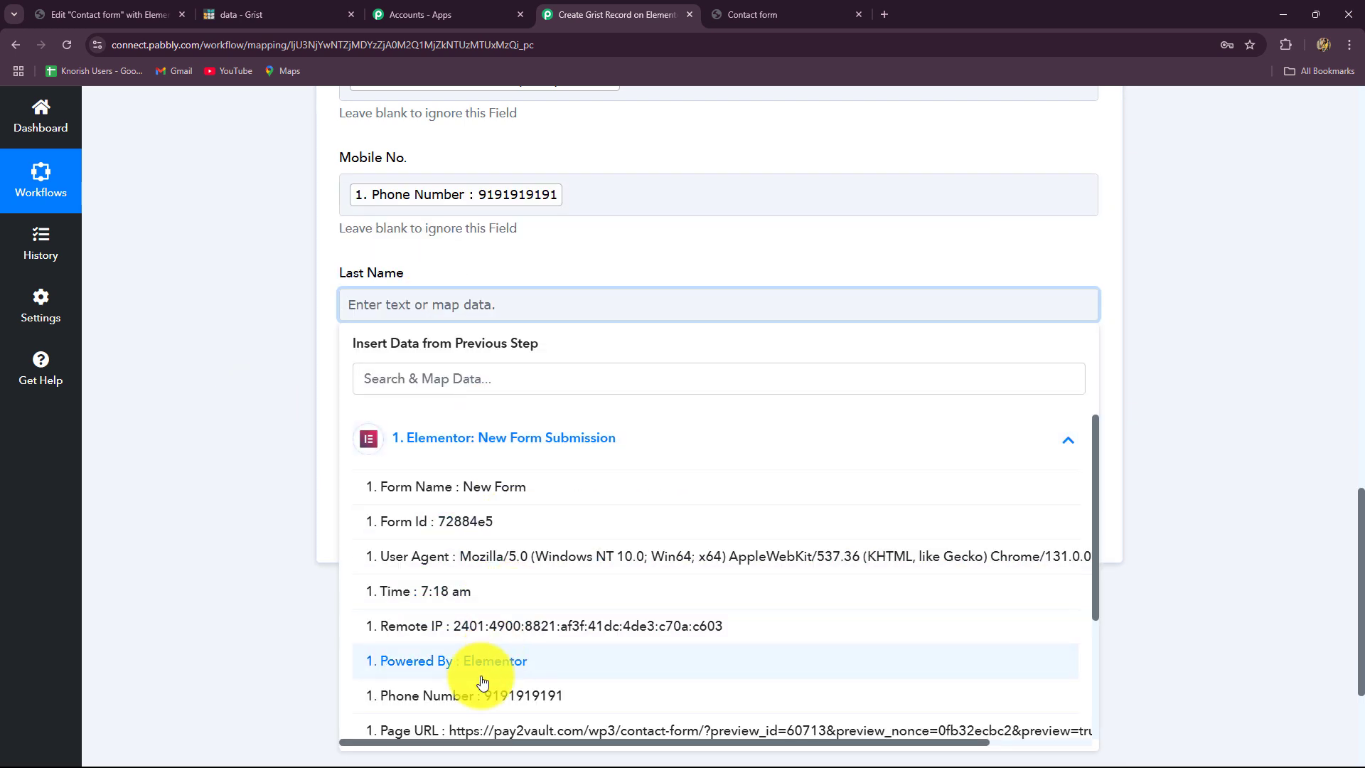
scroll(482, 683, down, 3)
click(488, 625)
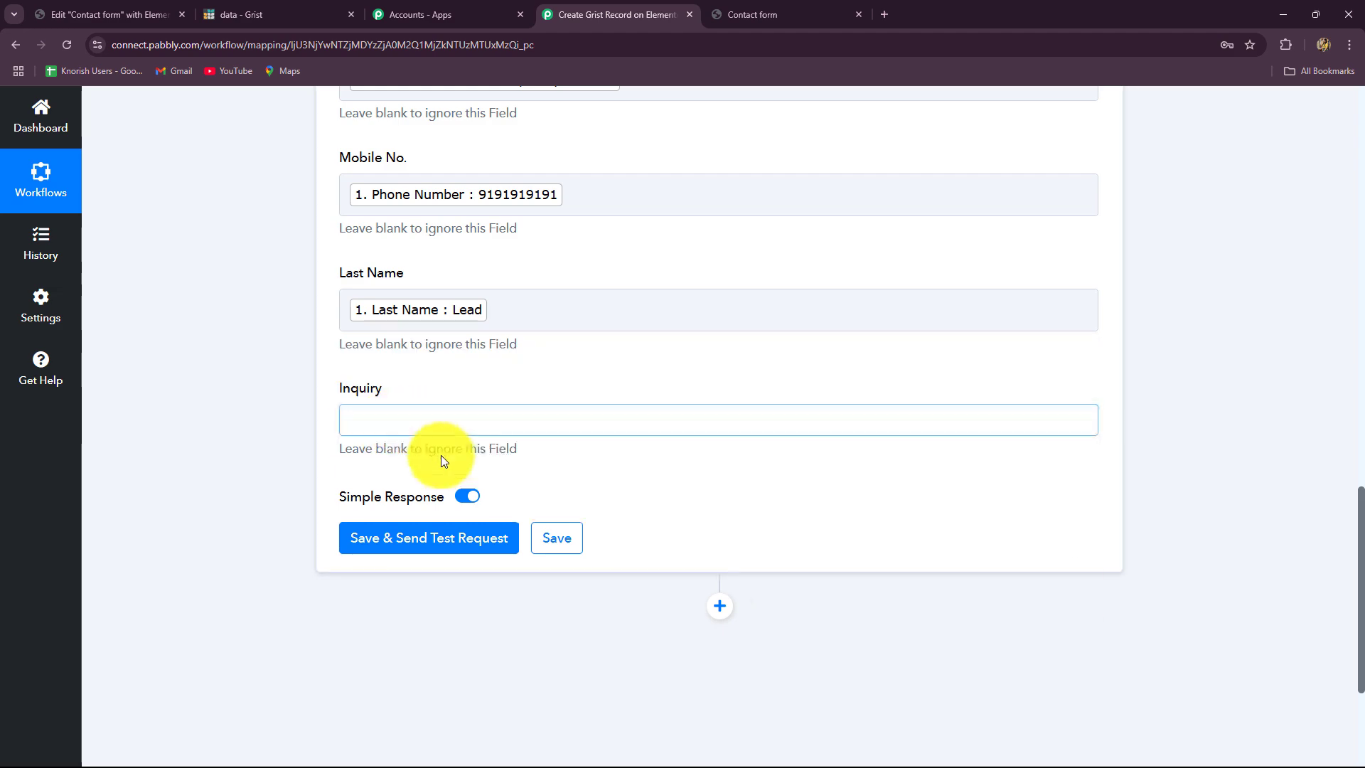
click(440, 421)
click(464, 483)
scroll(494, 524, down, 4)
click(495, 611)
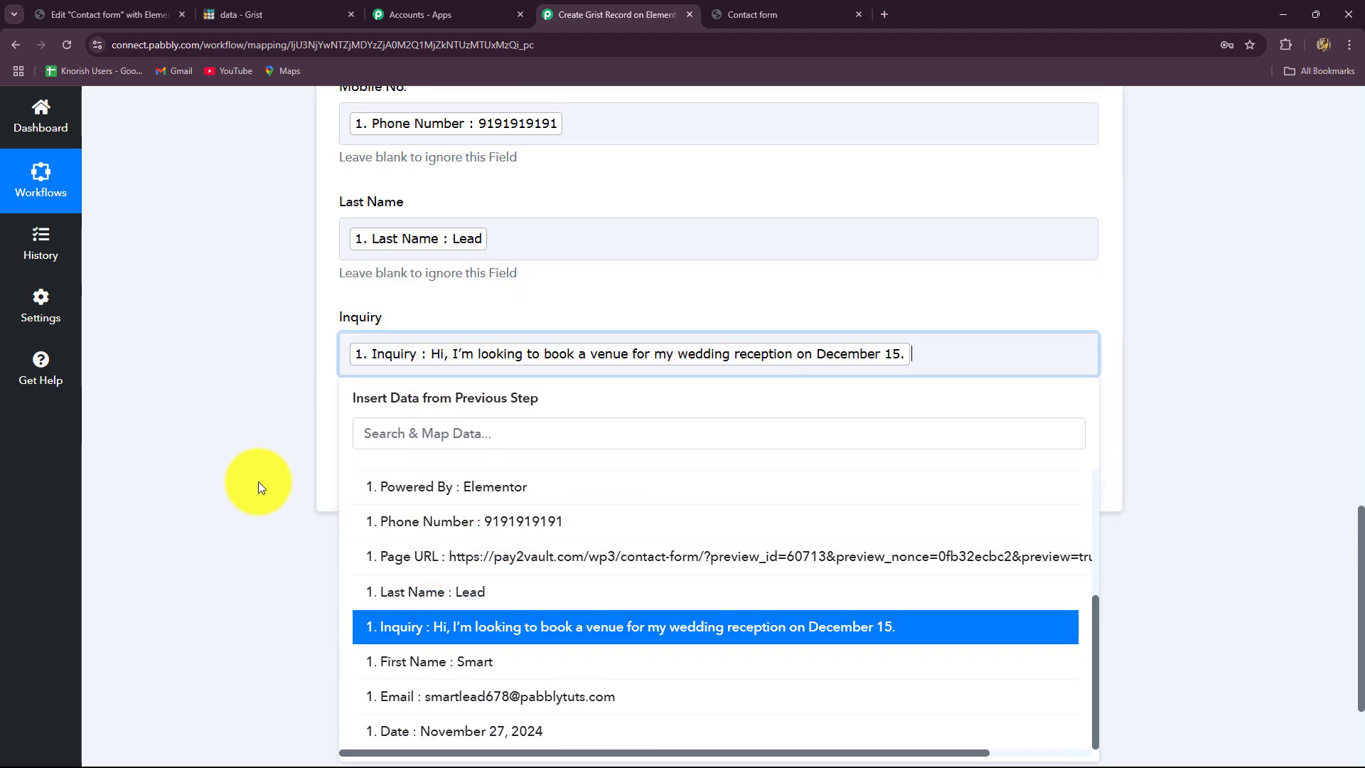
click(258, 480)
click(448, 478)
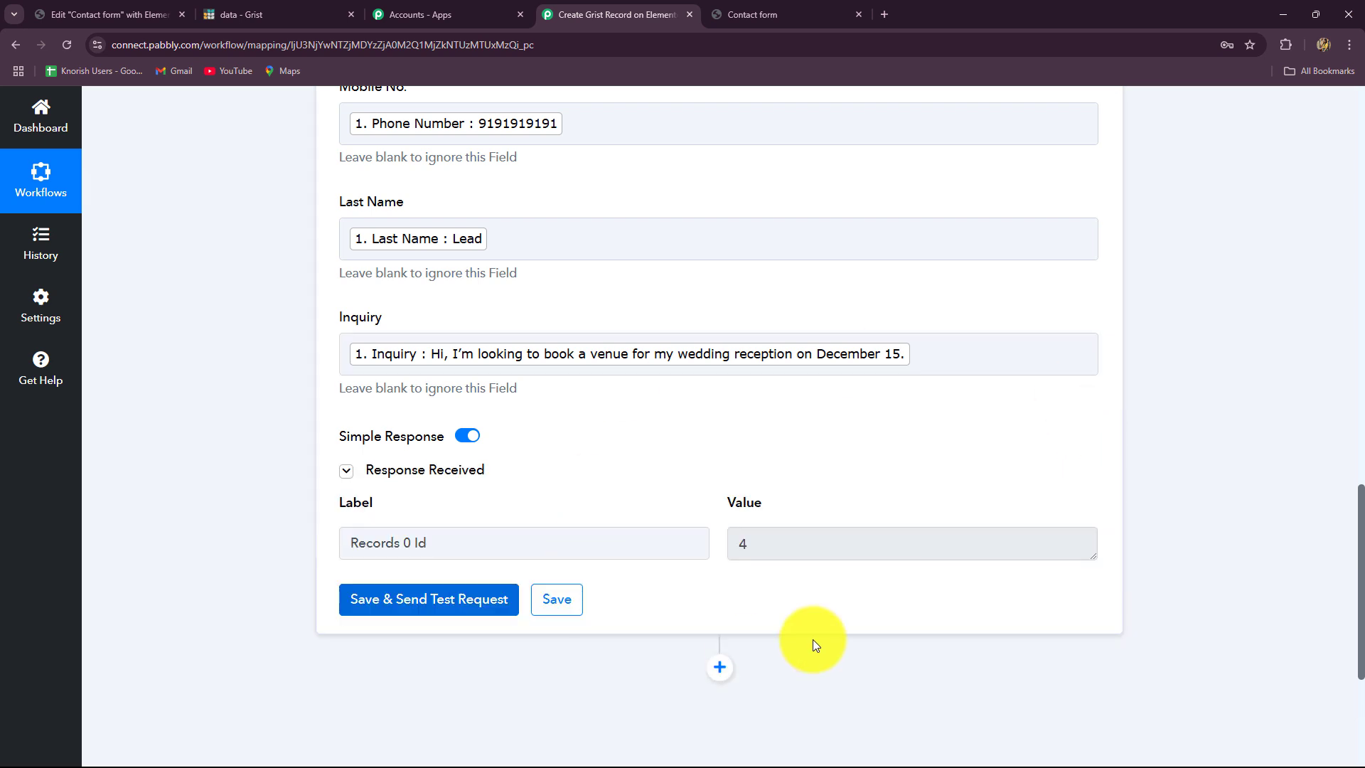
- View the Pabbly test record as row 1 in Grist's Lead table
drag(772, 544, 671, 556)
click(705, 598)
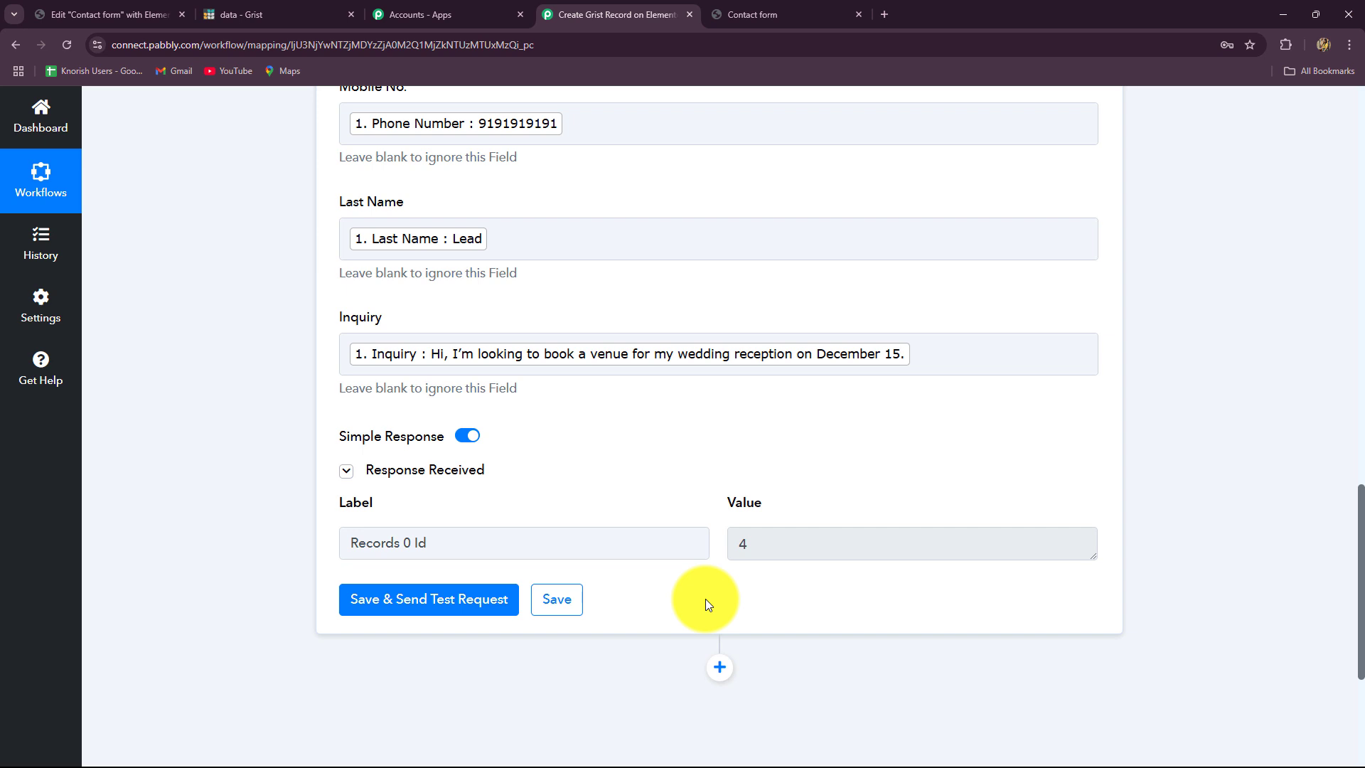
scroll(690, 327, up, 4)
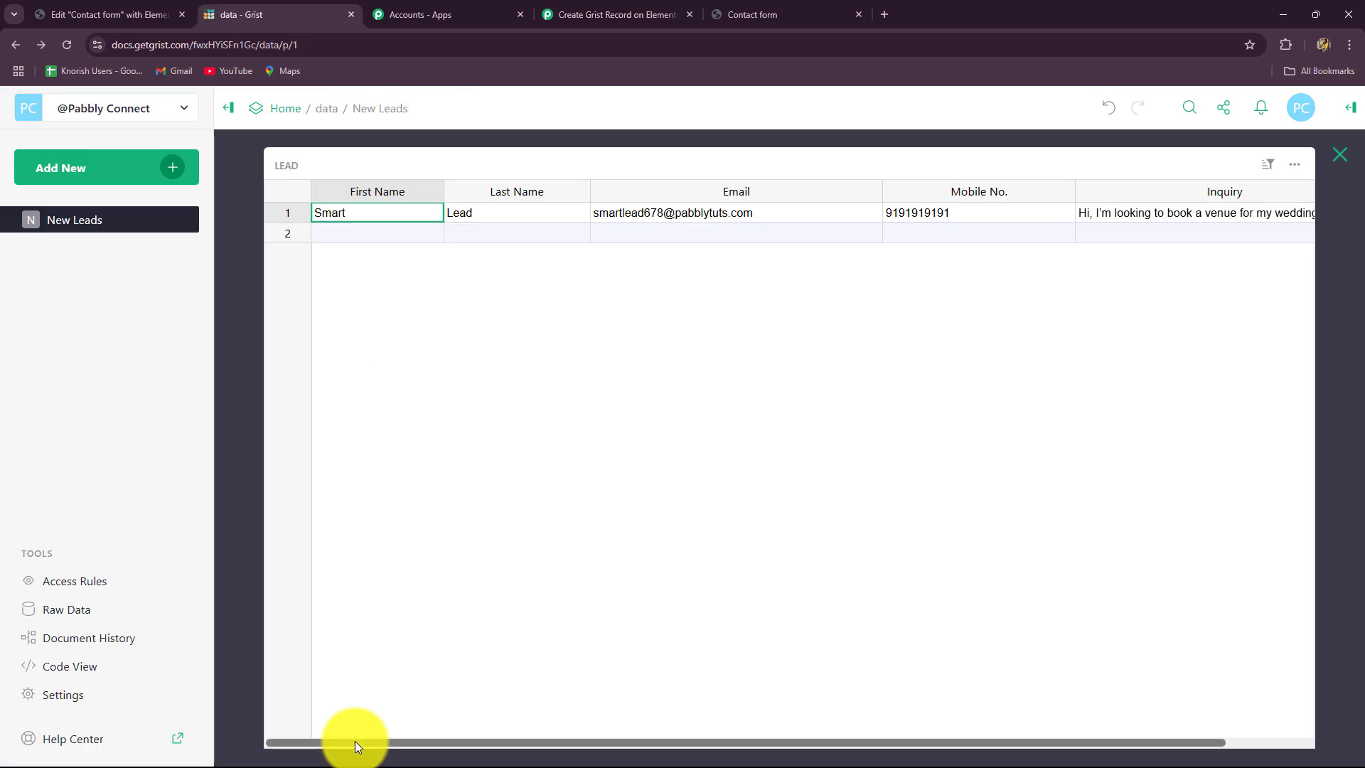
mouse_move(355, 744)
mouse_down()
mouse_move(472, 746)
mouse_move(364, 744)
mouse_up()
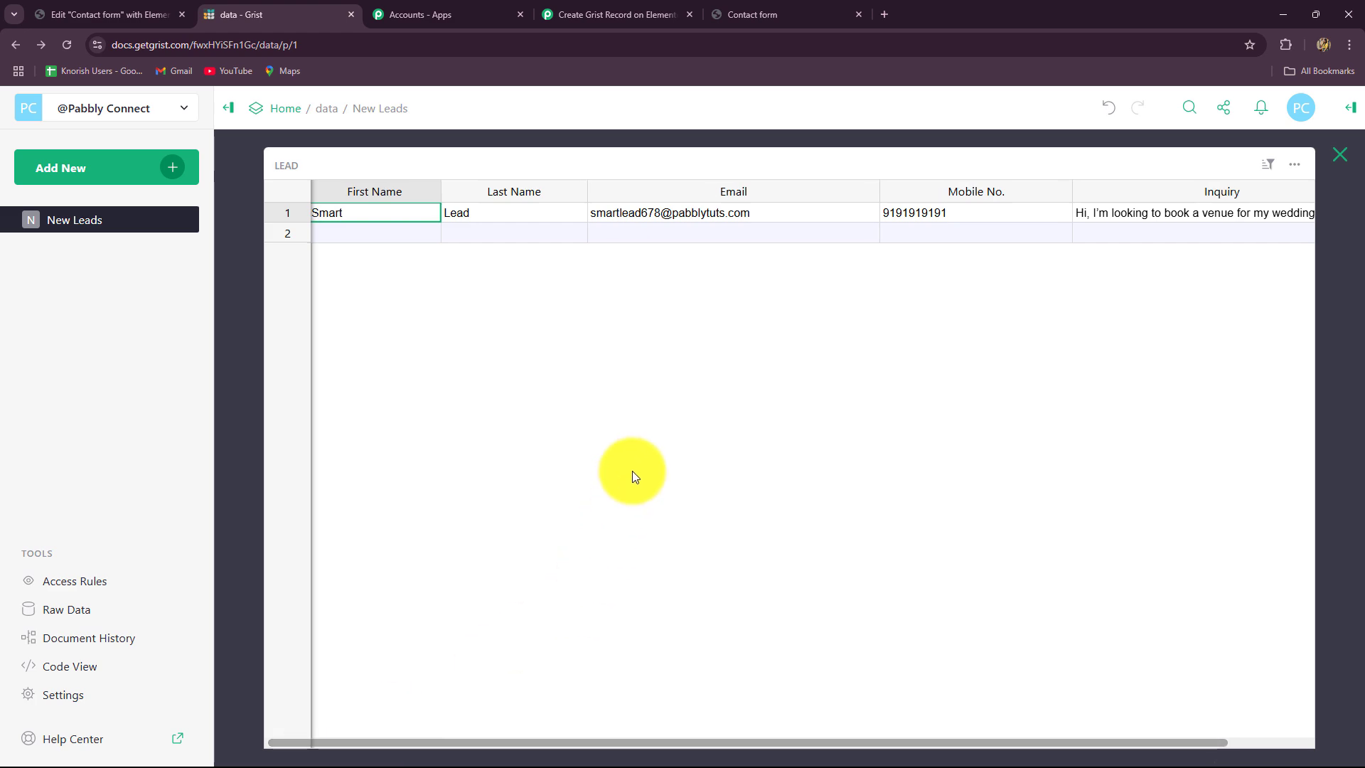
- Collapse the Grist Create Record card so the workflow shows Elementor trigger feeding Grist action
click(620, 14)
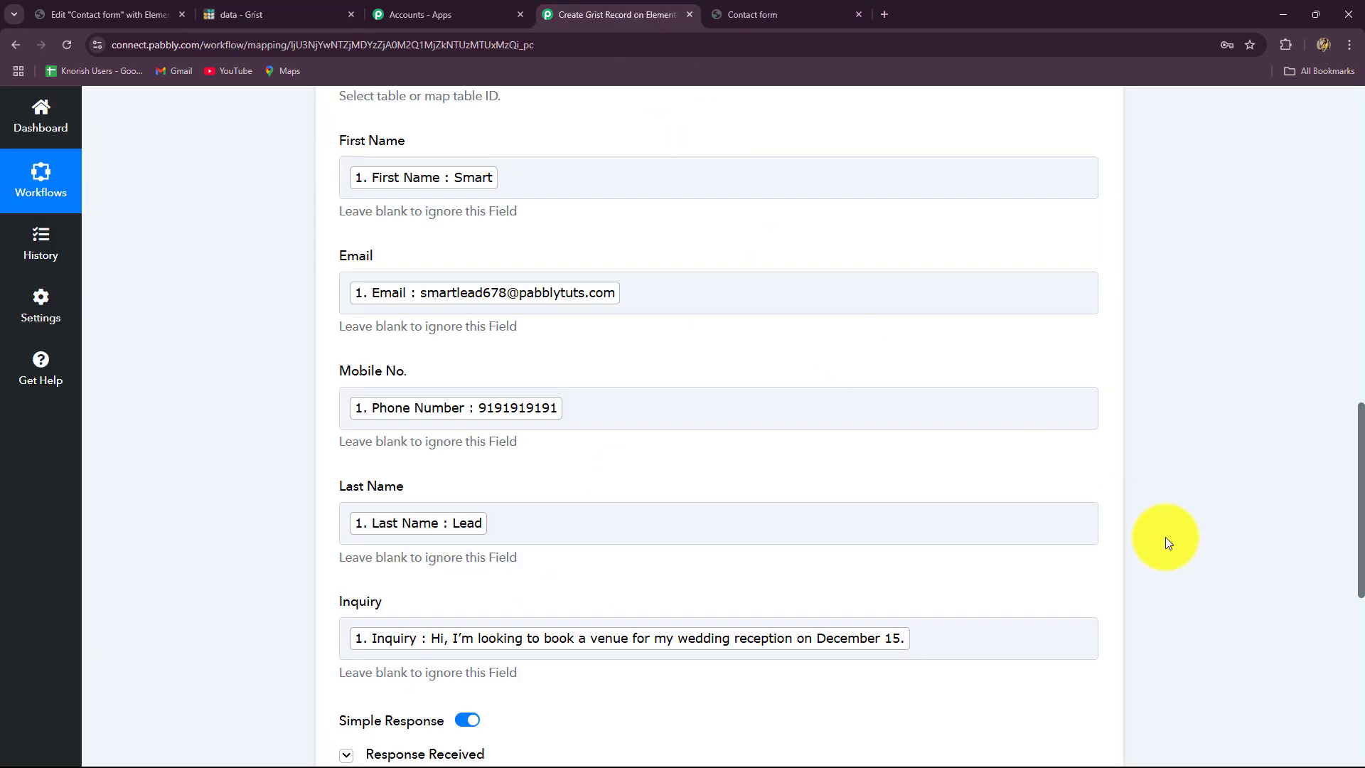
scroll(1166, 536, up, 10)
scroll(1159, 537, up, 5)
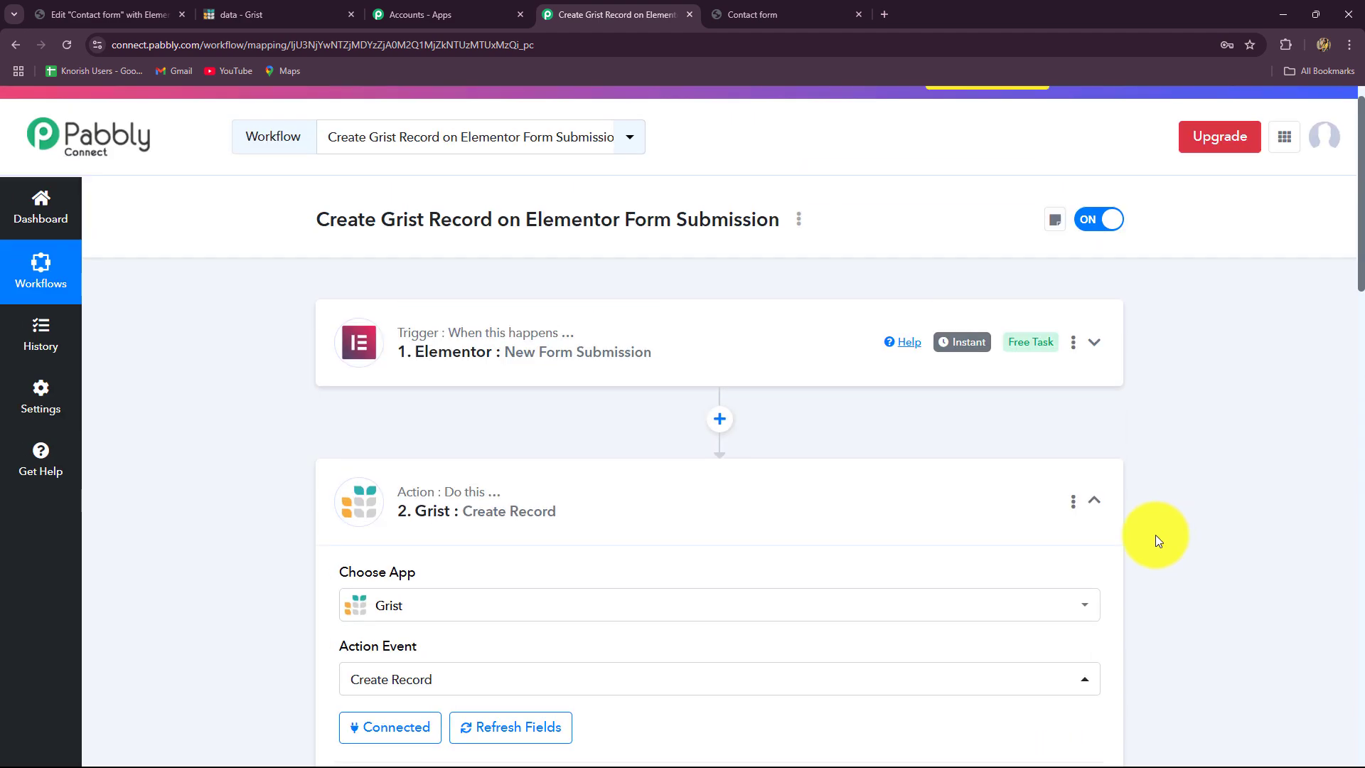
click(1093, 499)
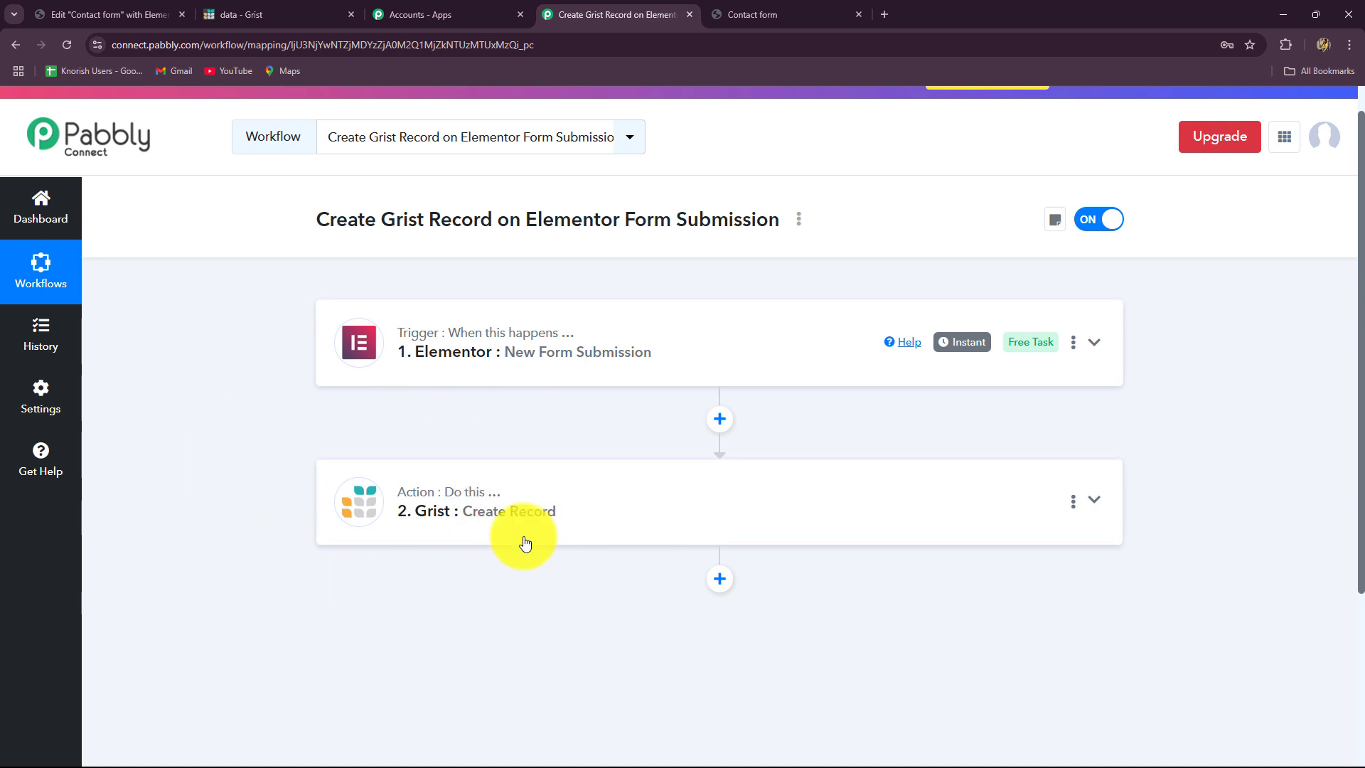
- Preview the Elementor Contact form and enter 'Demo' as first name plus a saved last name
click(128, 14)
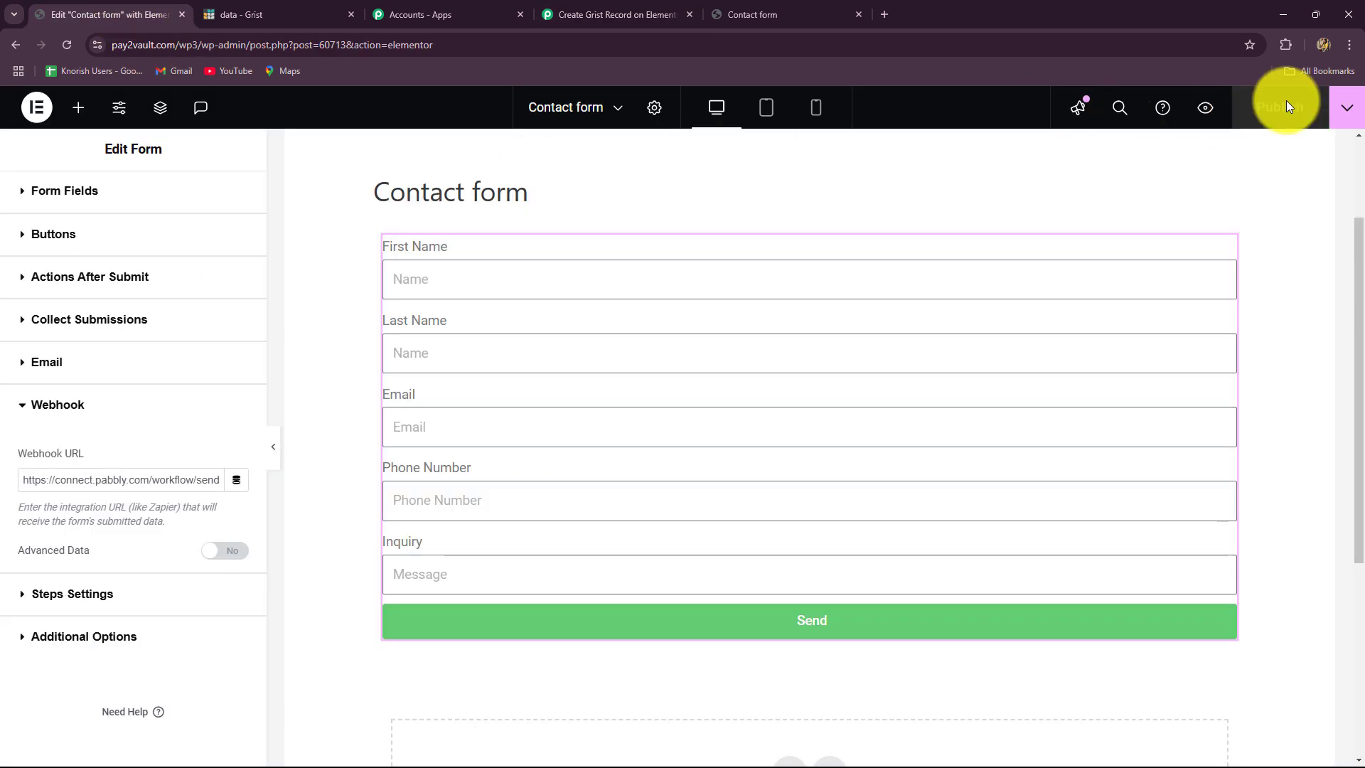
click(1205, 107)
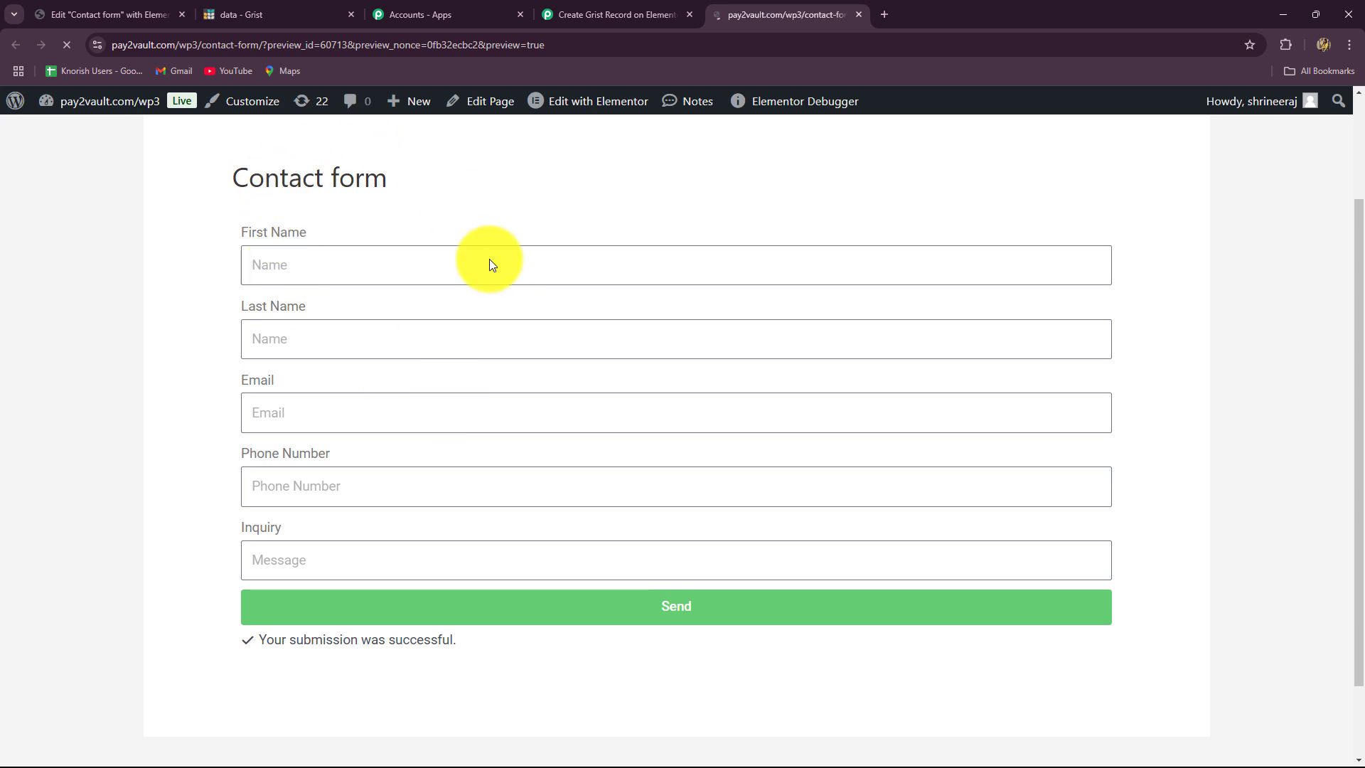
scroll(336, 398, down, 3)
scroll(333, 377, up, 3)
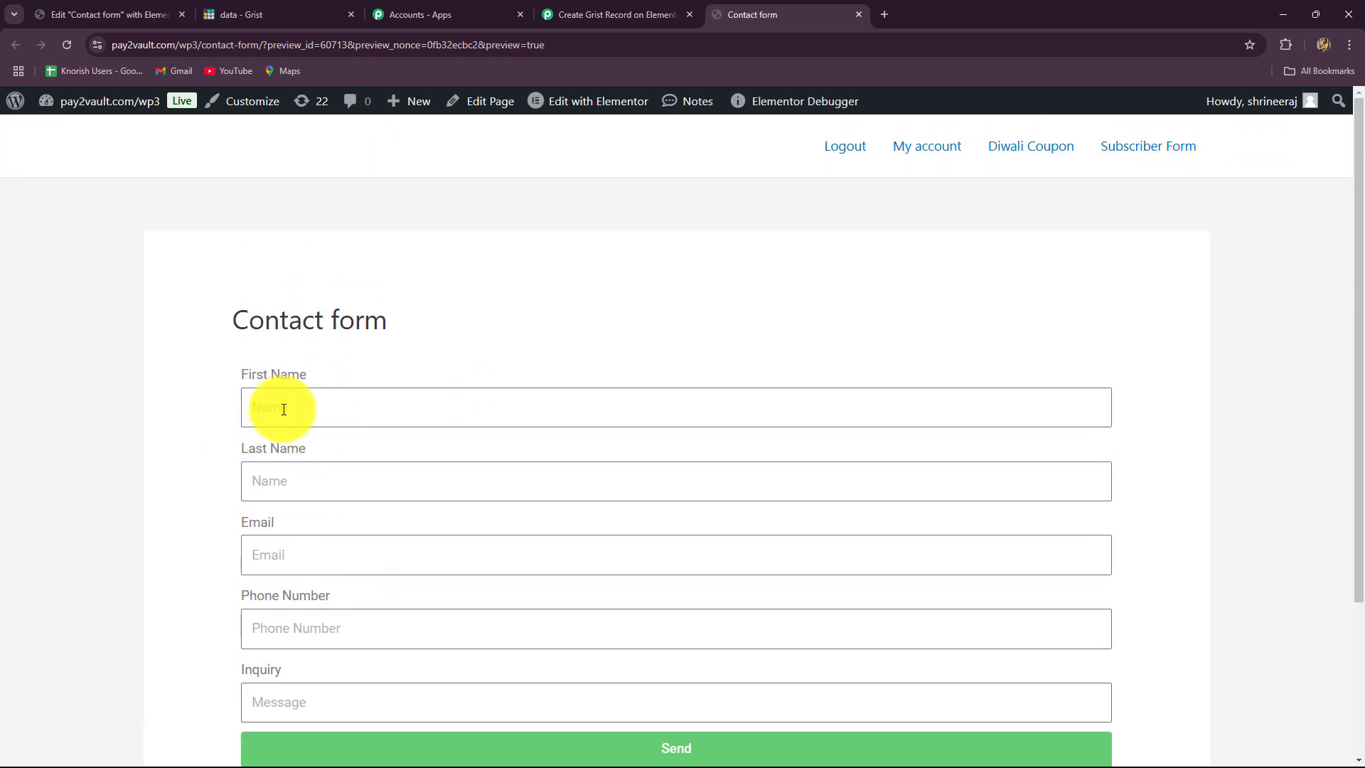
click(283, 410)
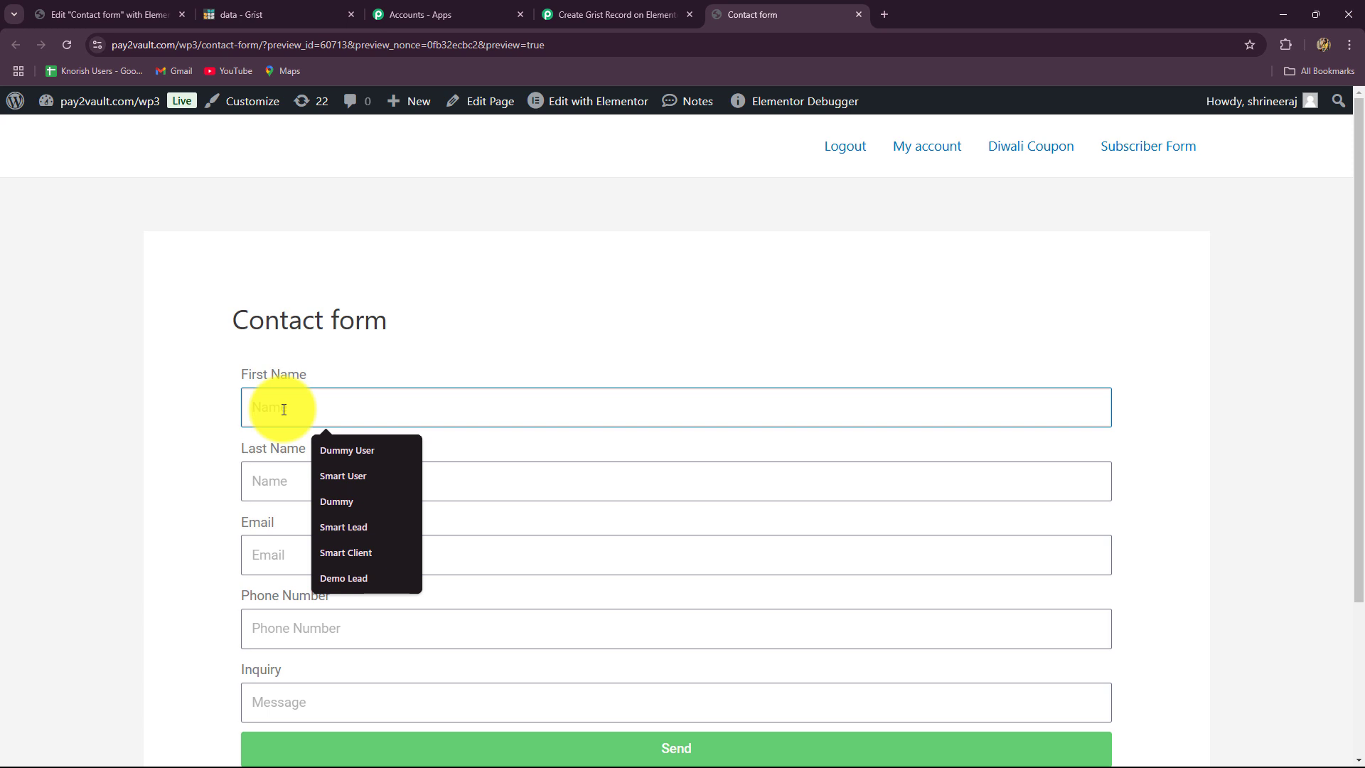
text(De)
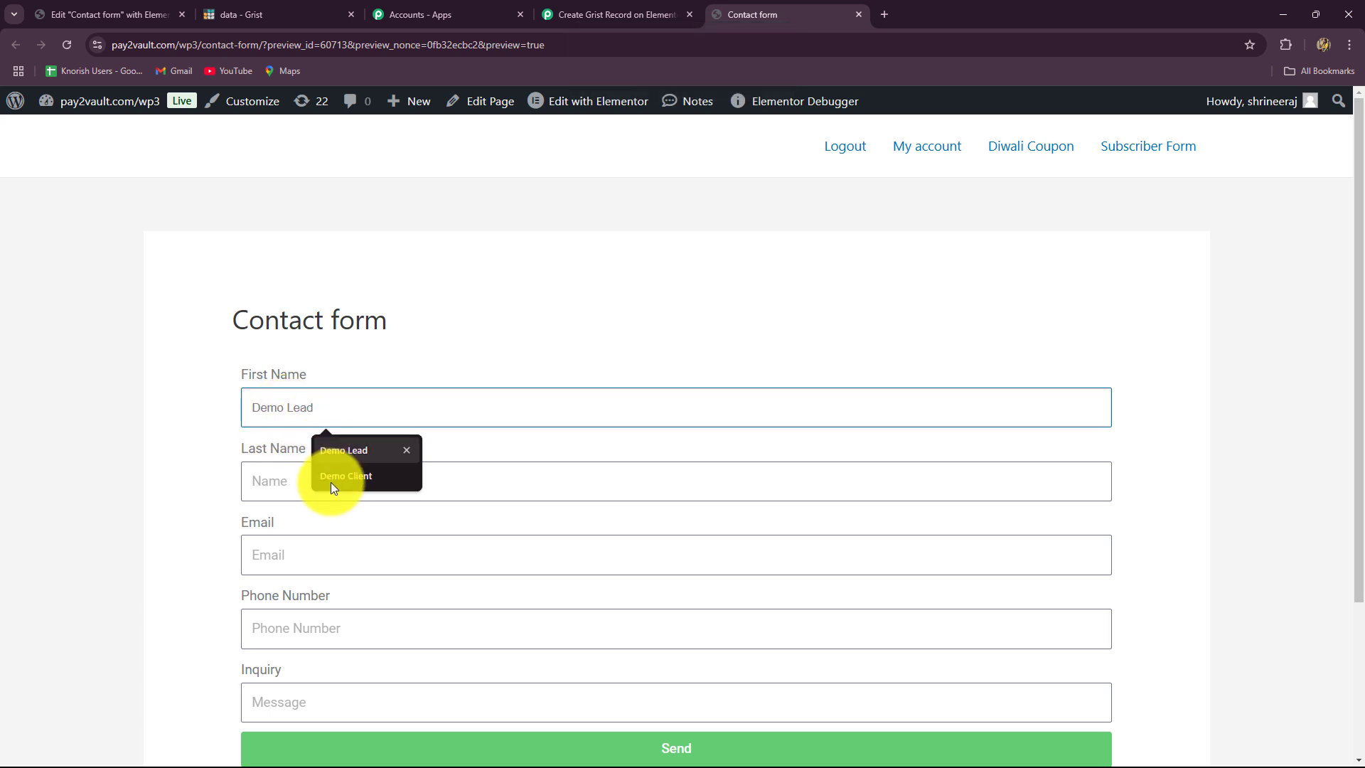
text(mo)
click(305, 480)
click(337, 522)
scroll(330, 463, down, 3)
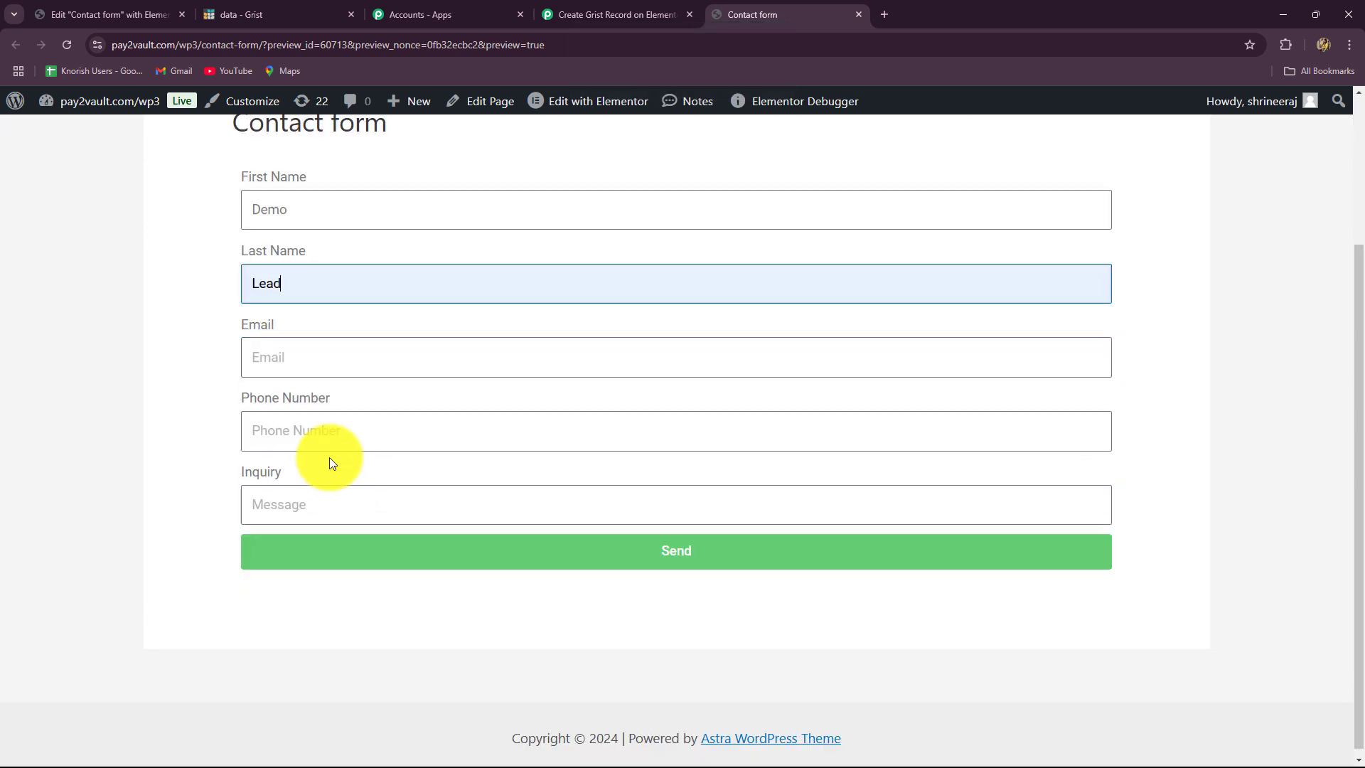
- Fill in the email, the phone number and a birthday-party decoration, catering and photography inquiry, then submit
click(282, 343)
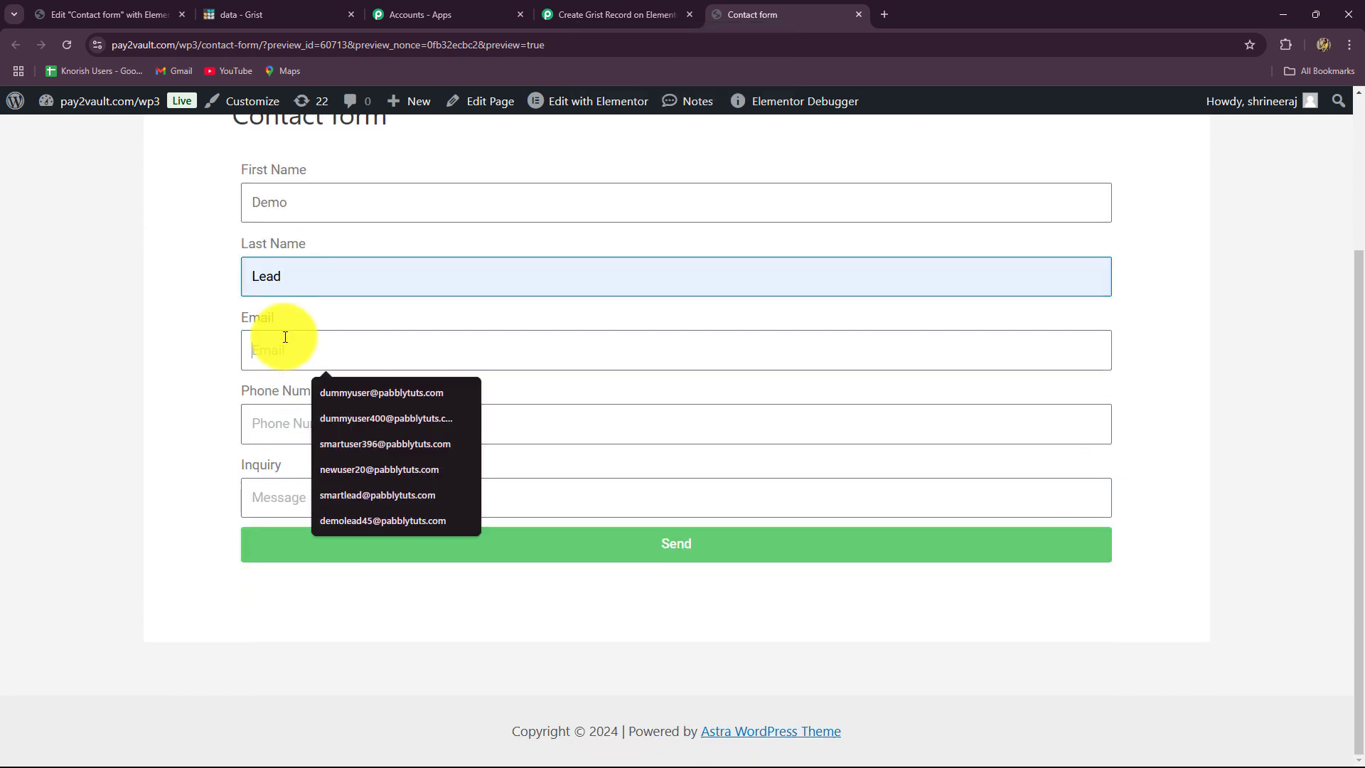
click(371, 521)
click(275, 428)
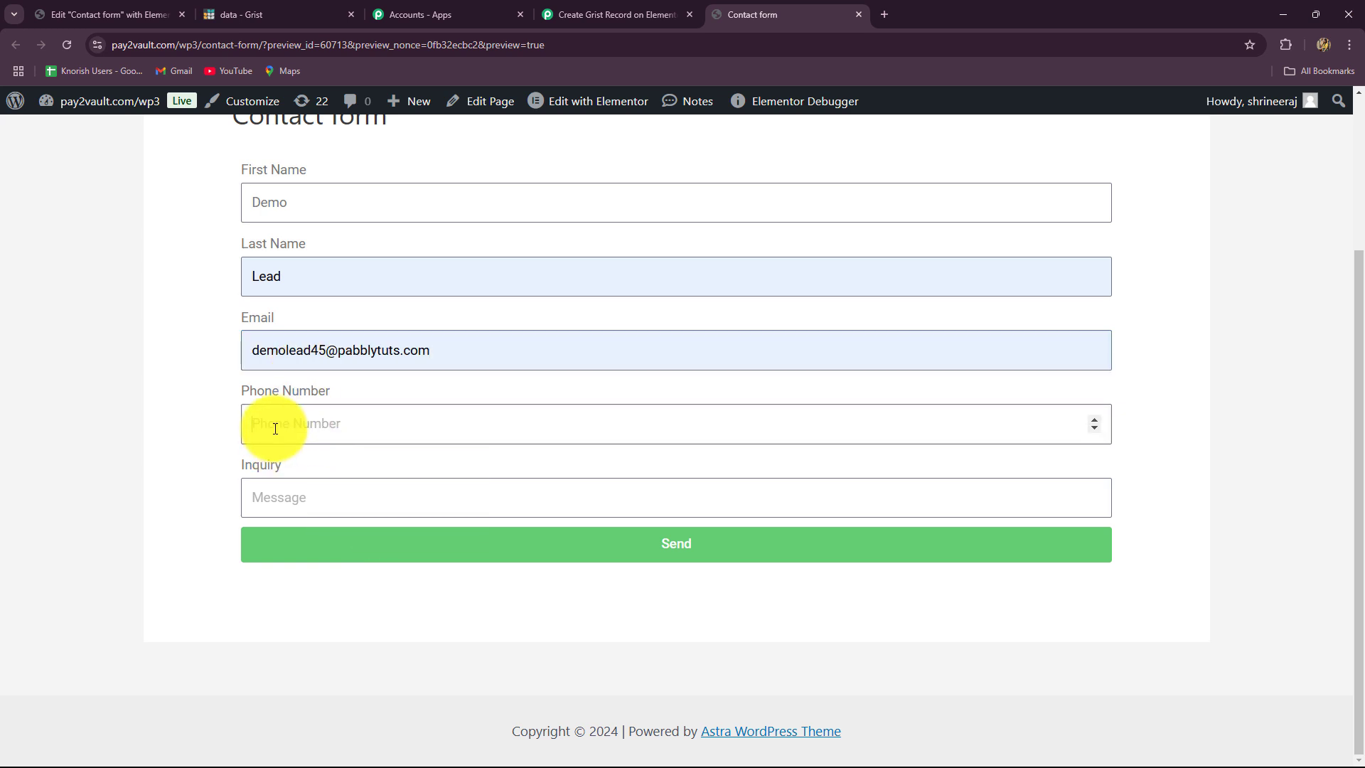
text(8484848484)
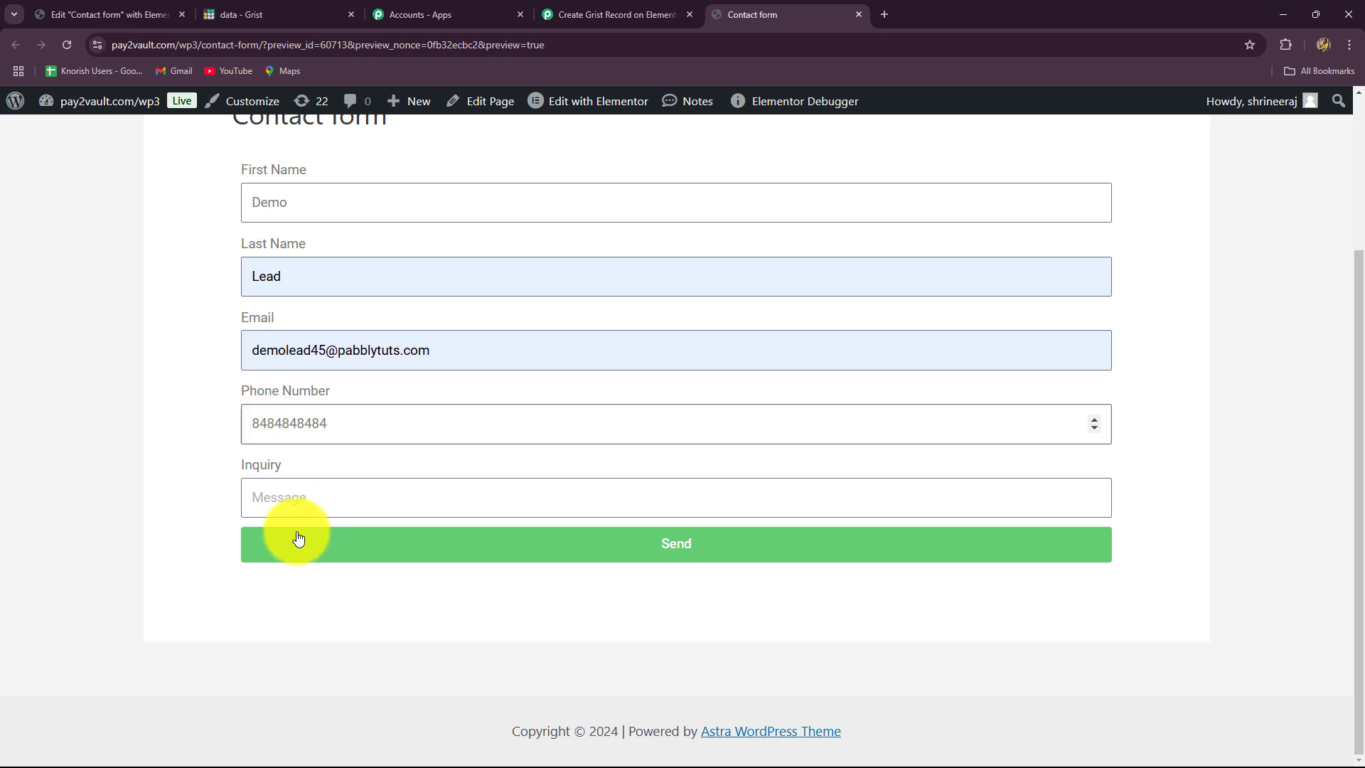
click(293, 500)
text(I am looking for decoration, catering and photography services at my birthday party.)
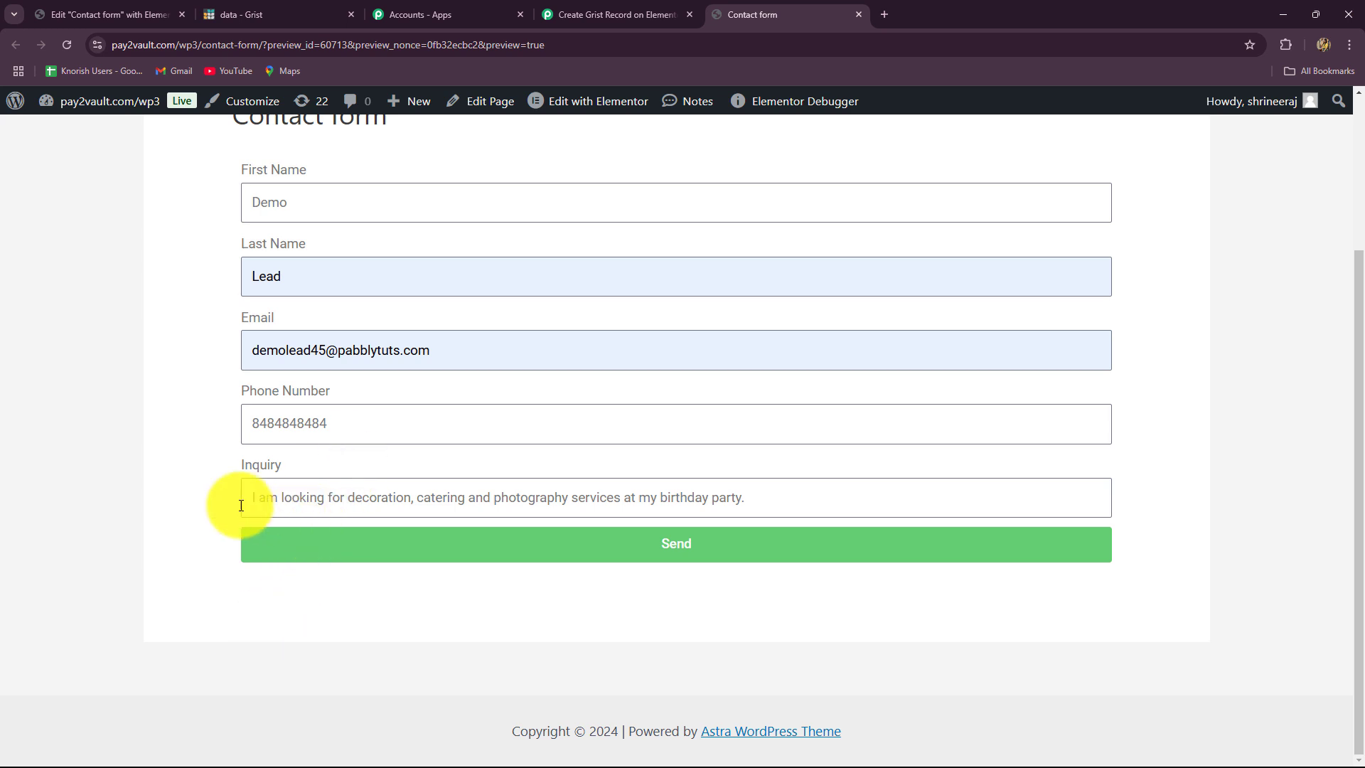
click(559, 549)
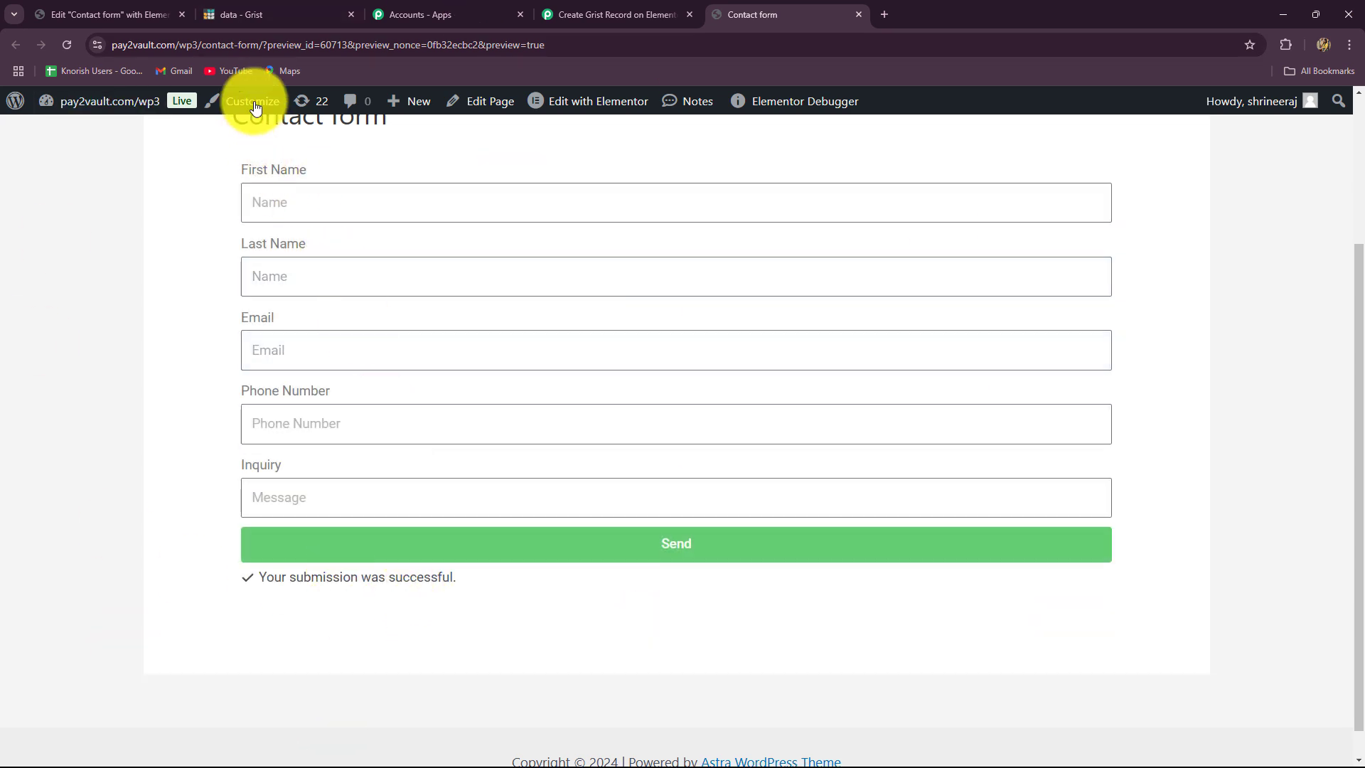
- Check the demo lead in row 2 of Grist's Lead table, then return to Pabbly
click(282, 24)
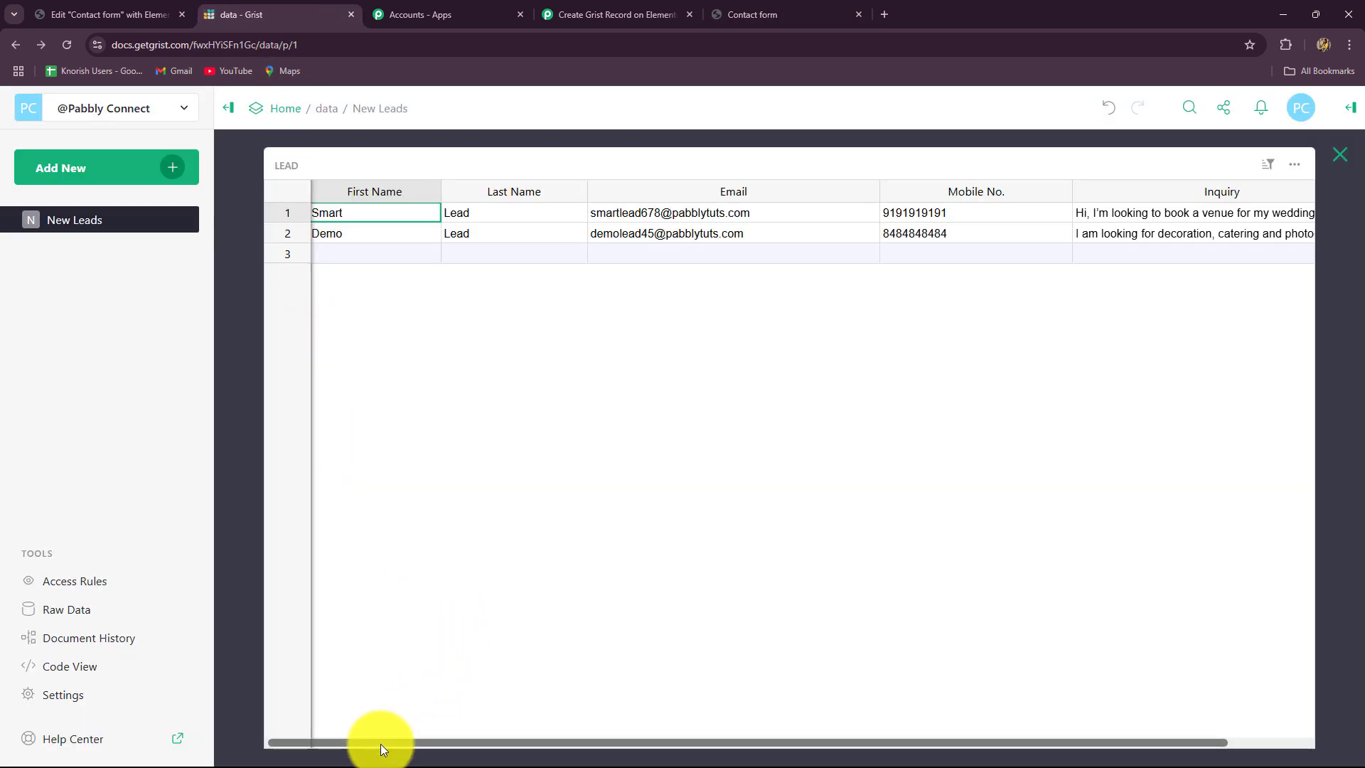
drag(381, 744, 364, 746)
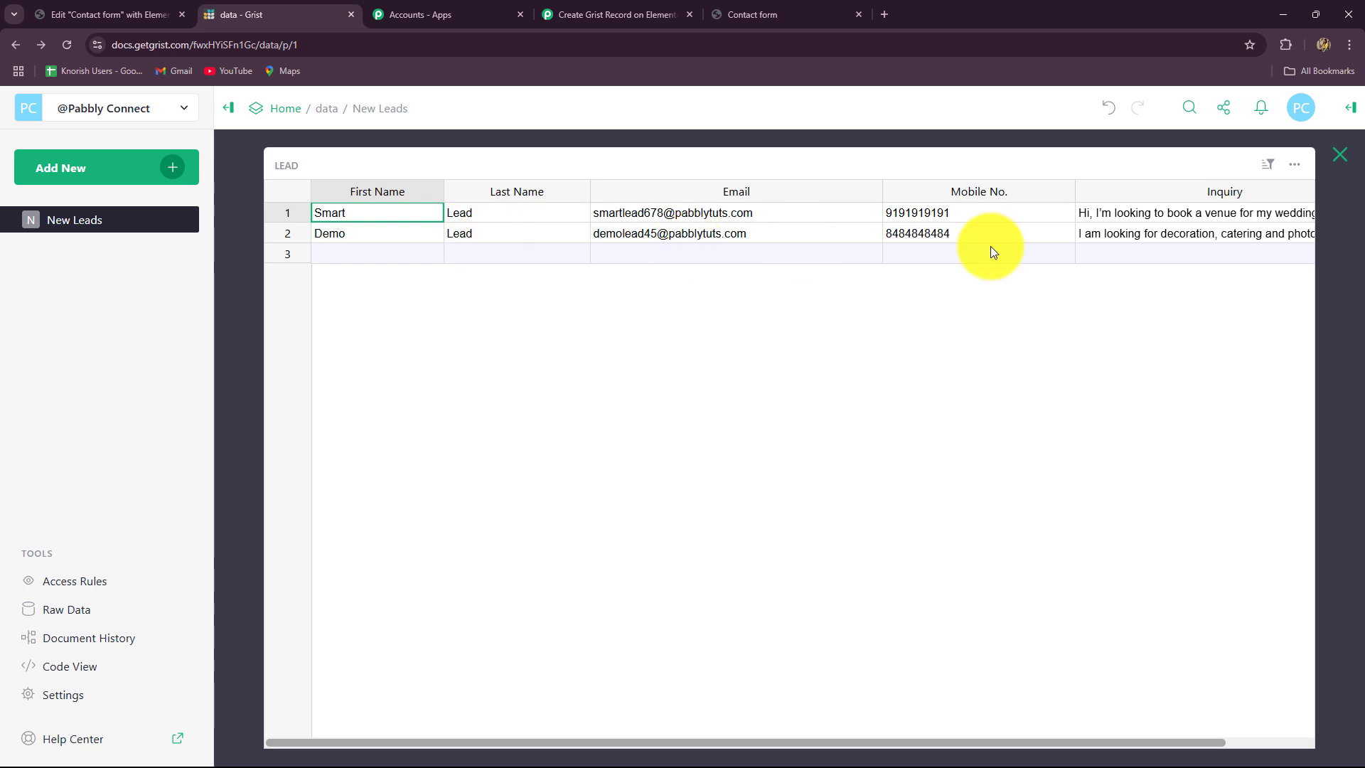
drag(360, 742, 458, 744)
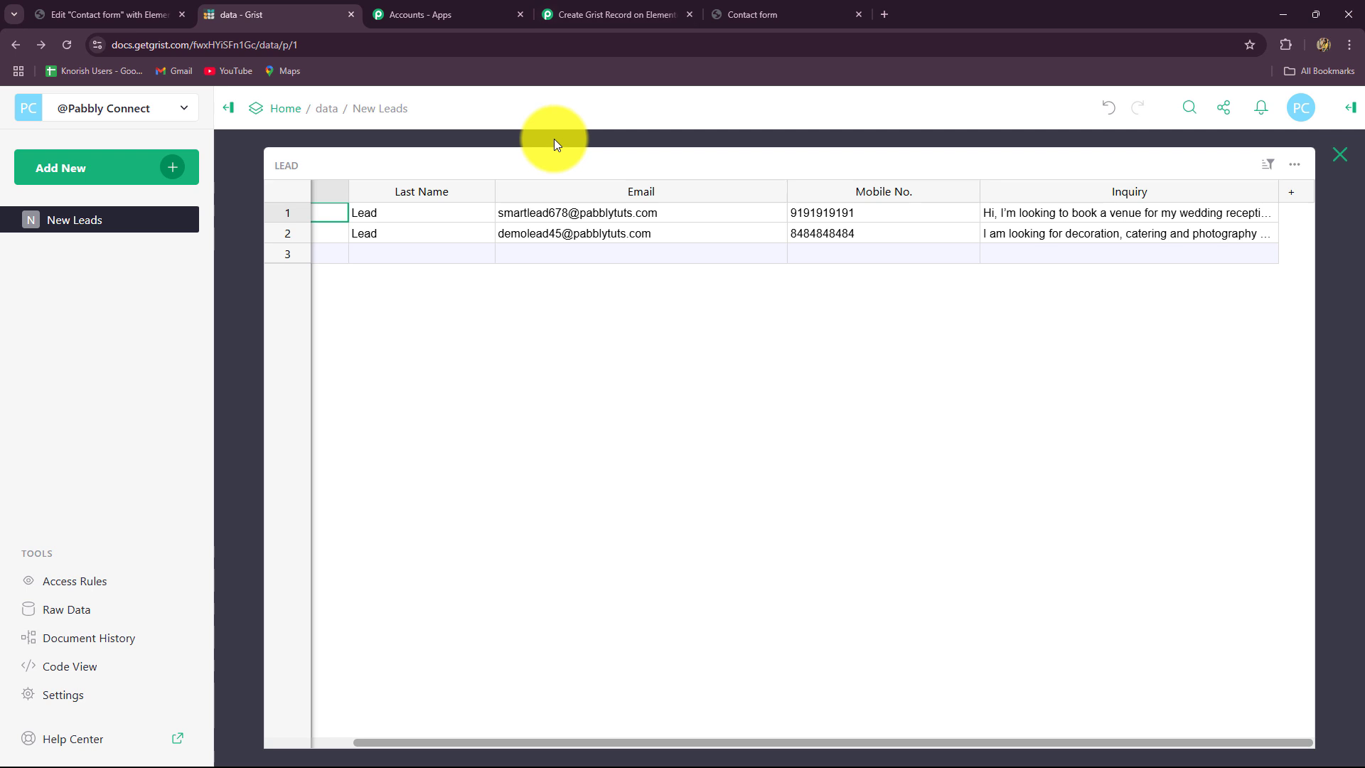
click(615, 13)
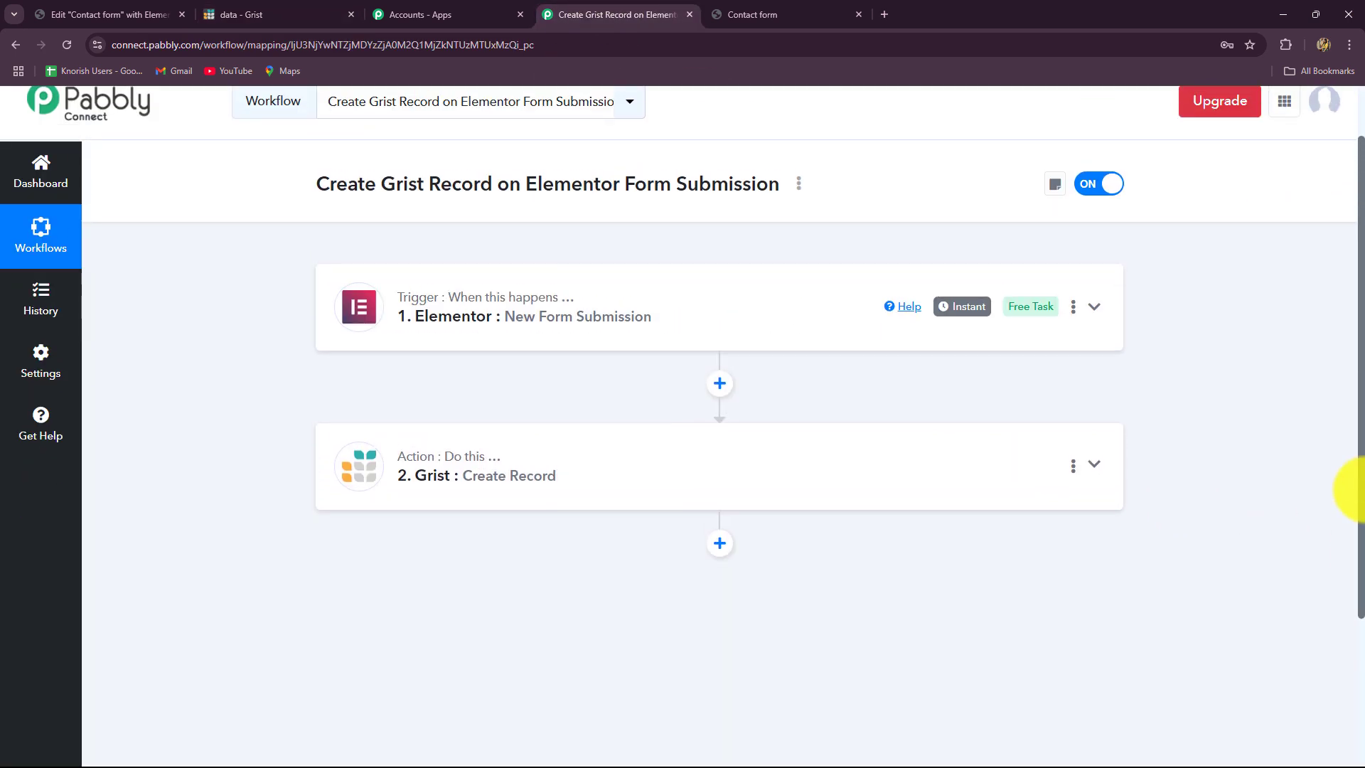